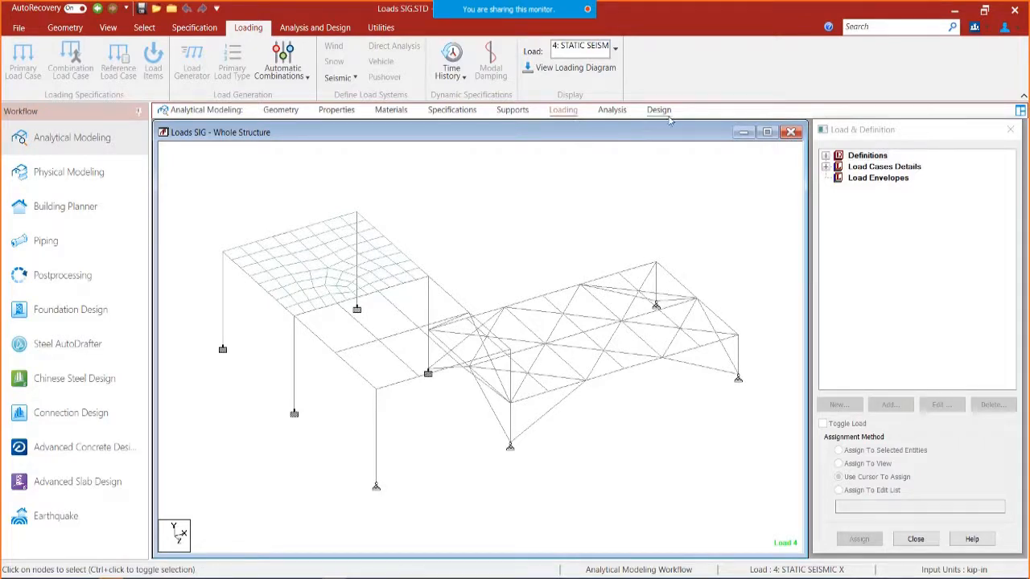
# Step: Look over the analysis, steel design and support definitions, and switch the model to the Physical Modeling workflow
pyautogui.click(617, 110)
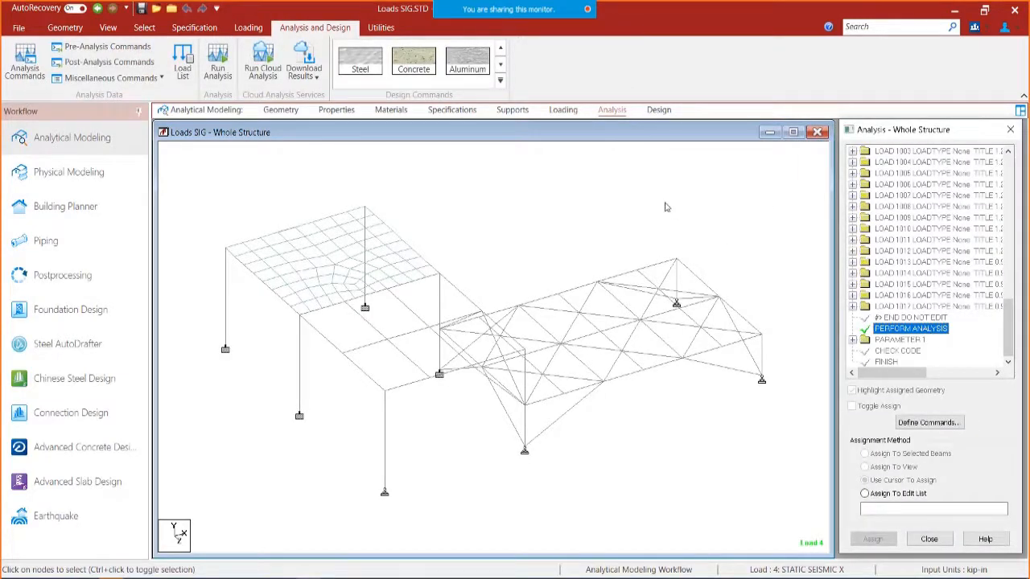
pyautogui.click(659, 110)
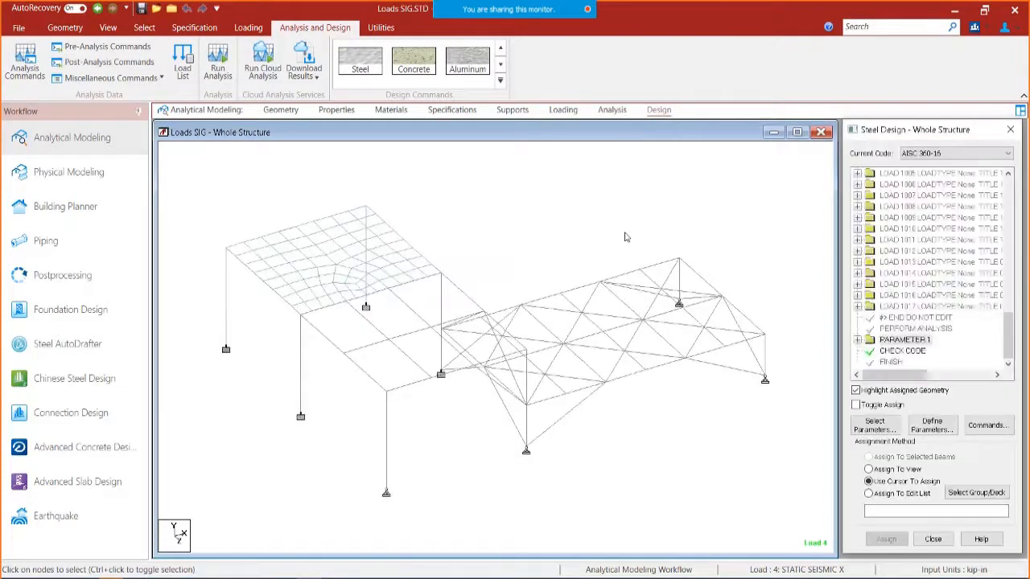
pyautogui.click(507, 111)
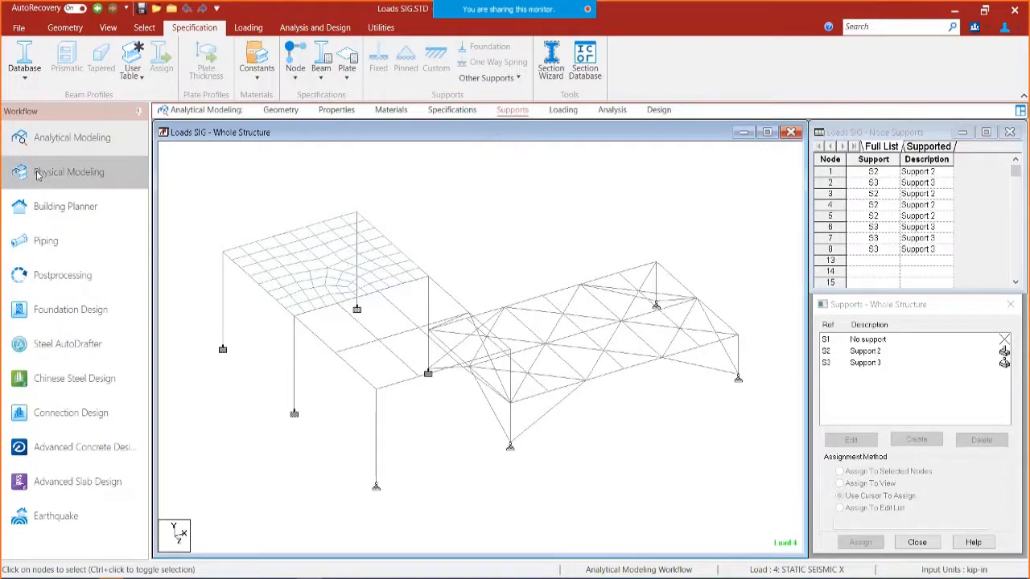
pyautogui.click(69, 172)
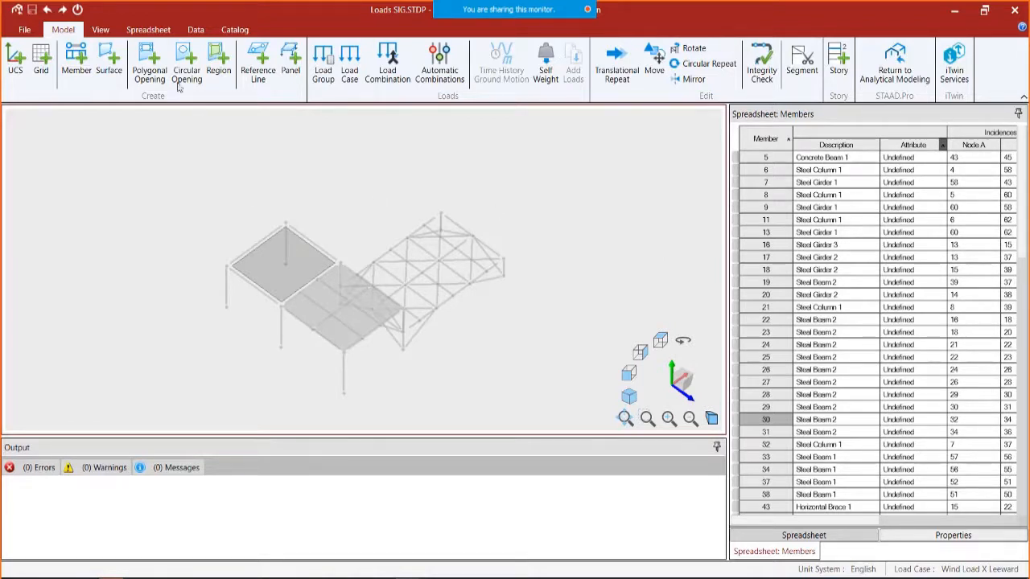
# Step: Review the load case table, including the category choices for the Dead Load case and the self-weight multipliers
pyautogui.click(152, 30)
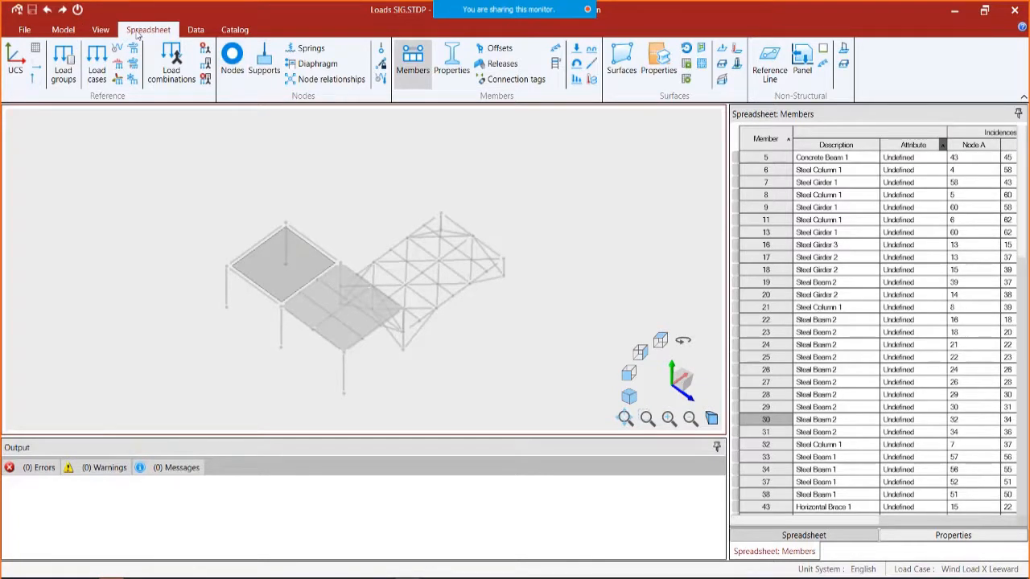
pyautogui.click(89, 77)
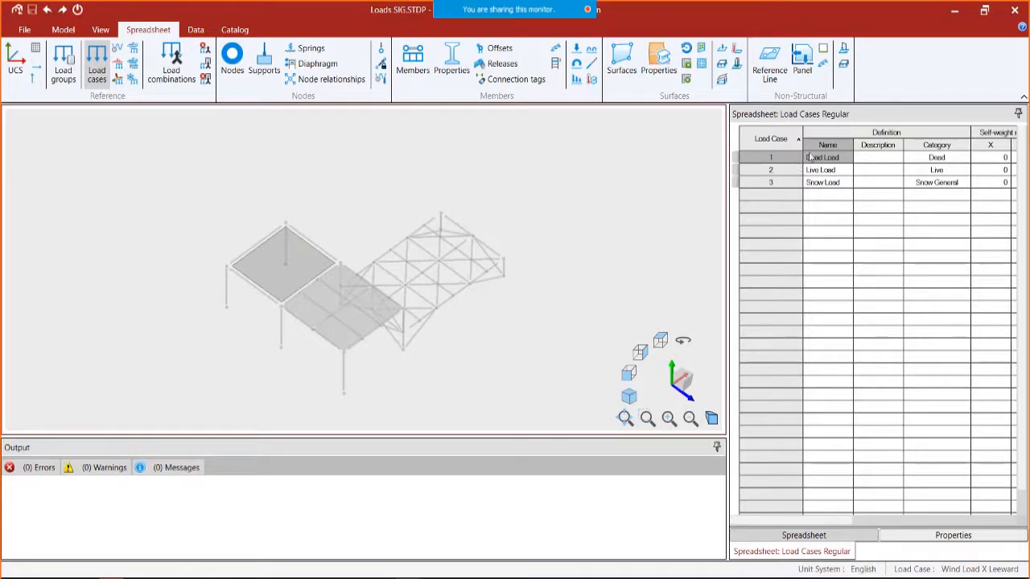
pyautogui.click(945, 158)
pyautogui.click(963, 158)
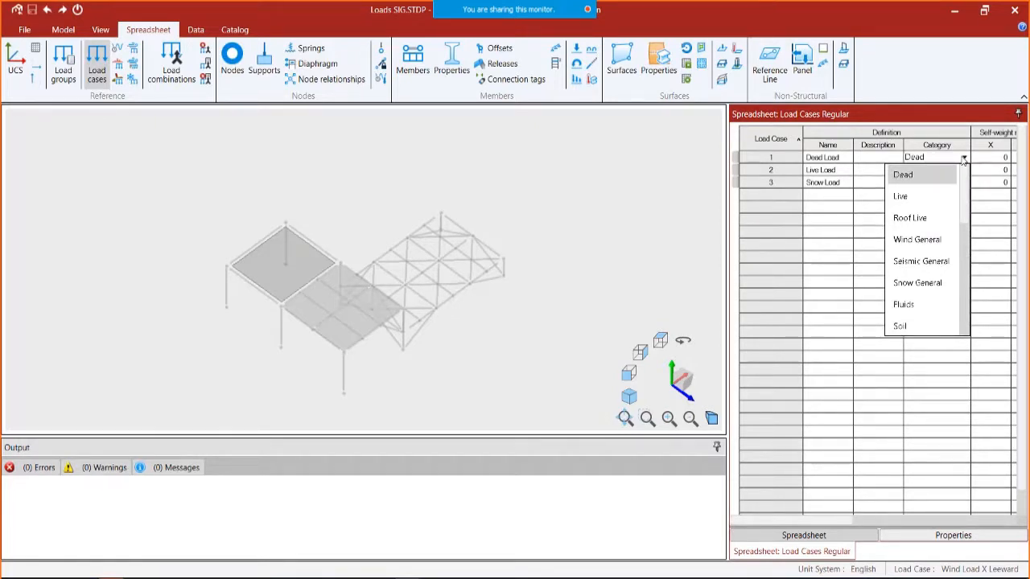
pyautogui.click(963, 159)
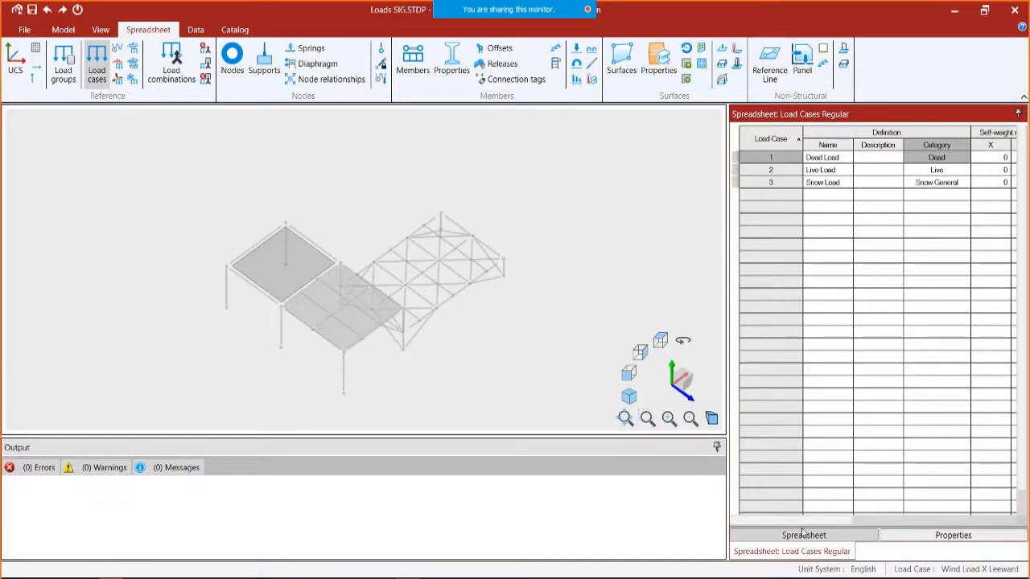
pyautogui.moveTo(836, 523); pyautogui.dragTo(921, 531)
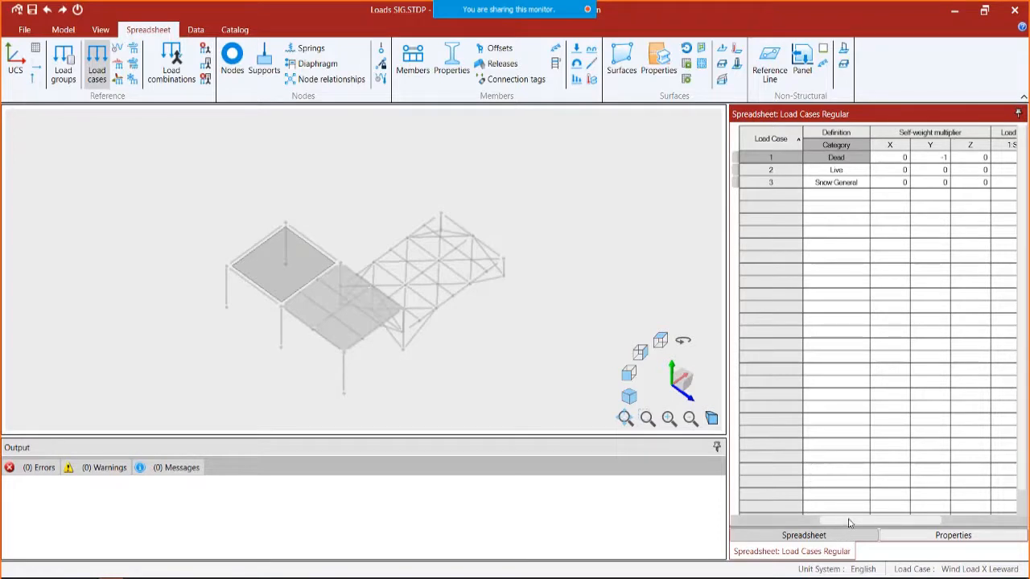
pyautogui.moveTo(849, 522); pyautogui.dragTo(760, 522)
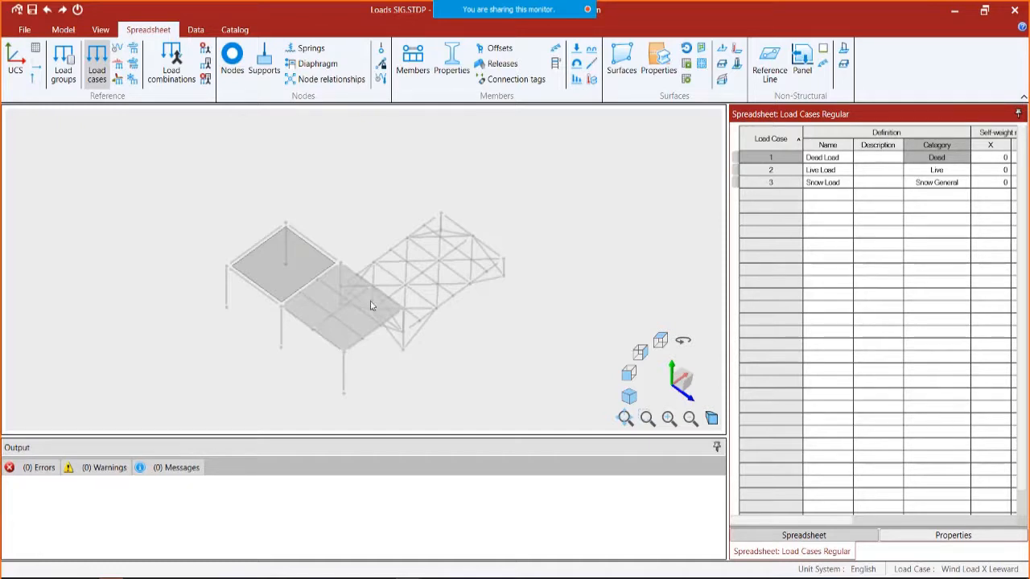
# Step: Review the Seismic Mass load group's category and self-weight multipliers in the load group table
pyautogui.click(68, 85)
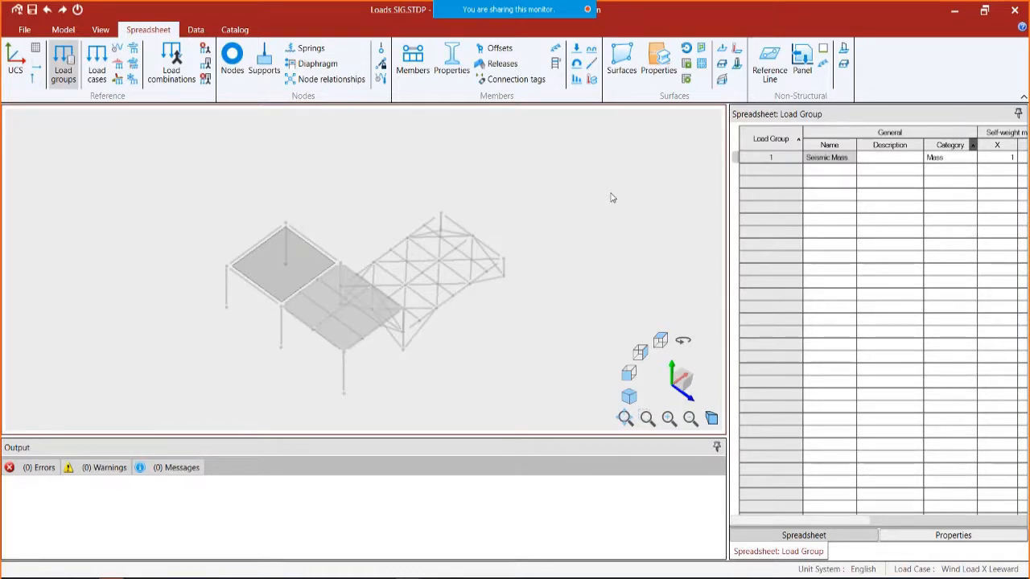
pyautogui.moveTo(784, 523); pyautogui.dragTo(885, 522)
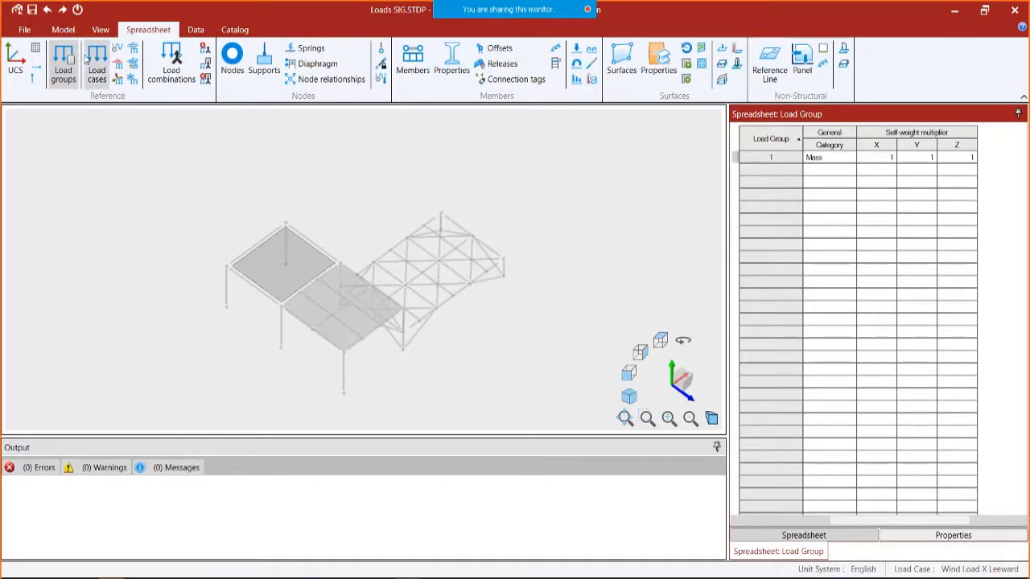
pyautogui.click(61, 30)
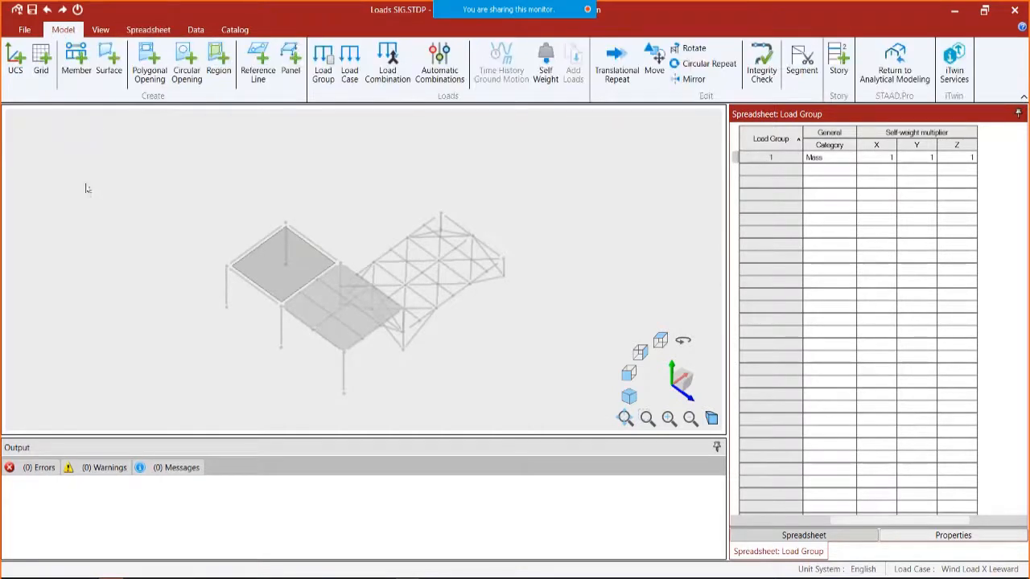
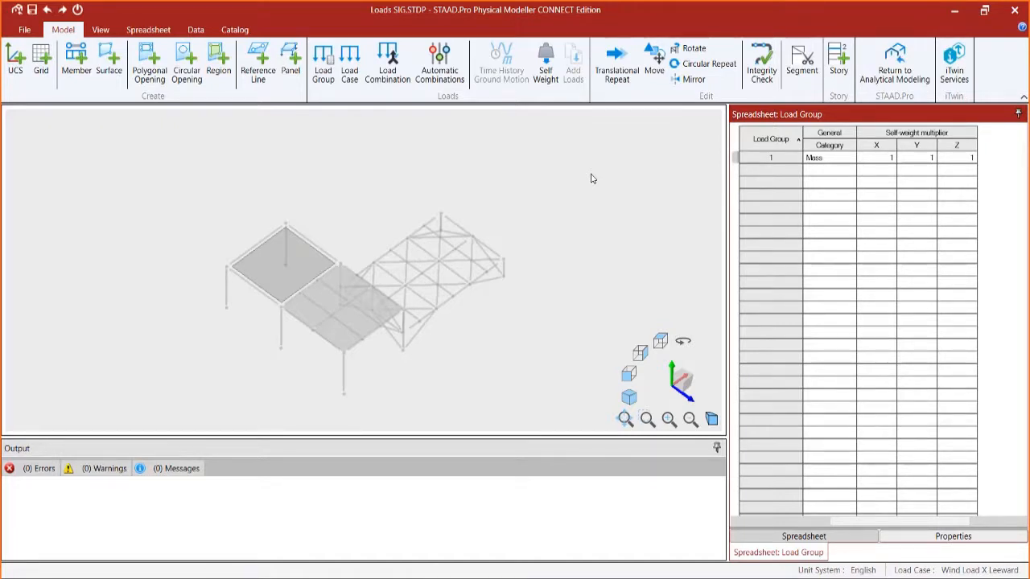
# Step: Select the whole structure, make Dead Load the active load case and turn on the load display
pyautogui.moveTo(563, 417); pyautogui.dragTo(167, 122)
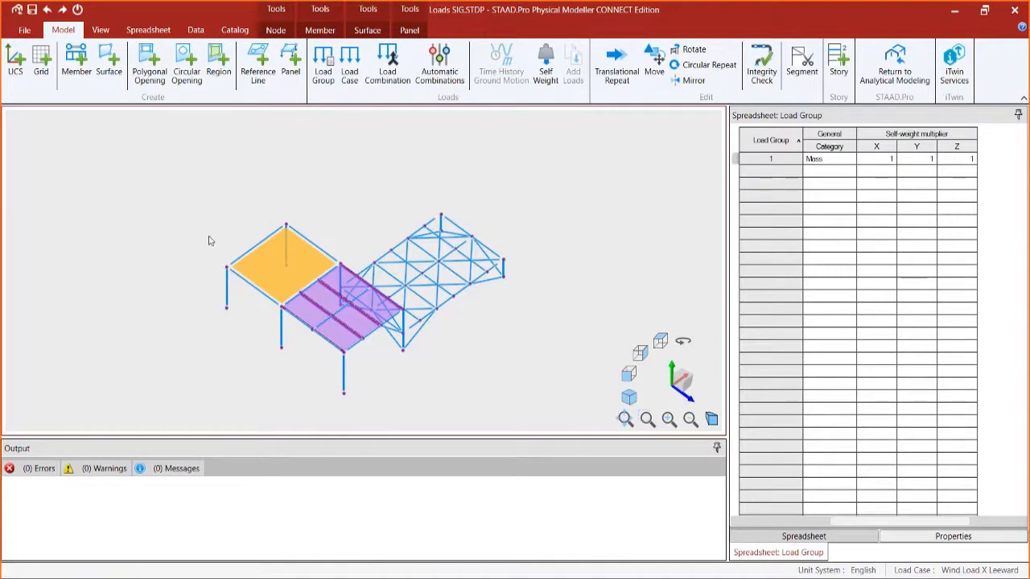
pyautogui.scroll(2, 213, 241)
pyautogui.moveTo(274, 315); pyautogui.dragTo(246, 292, button='middle')
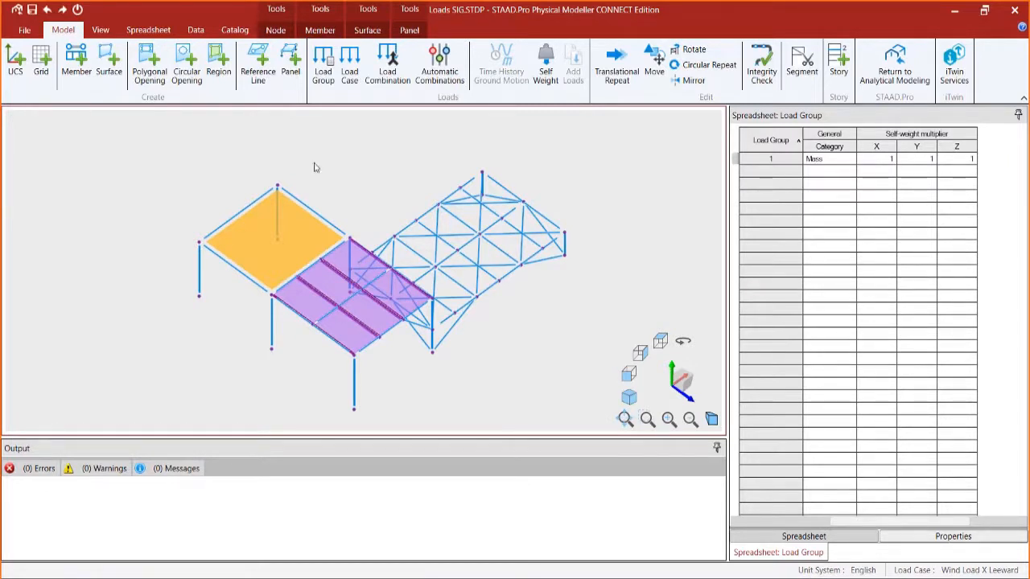
pyautogui.click(101, 29)
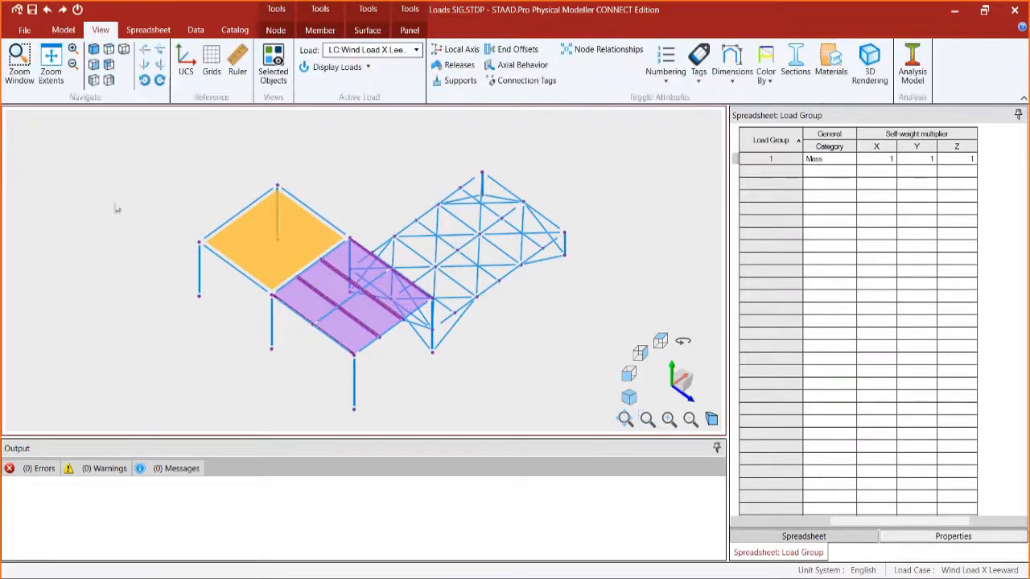
pyautogui.click(417, 51)
pyautogui.scroll(3, 375, 141)
pyautogui.scroll(2, 372, 141)
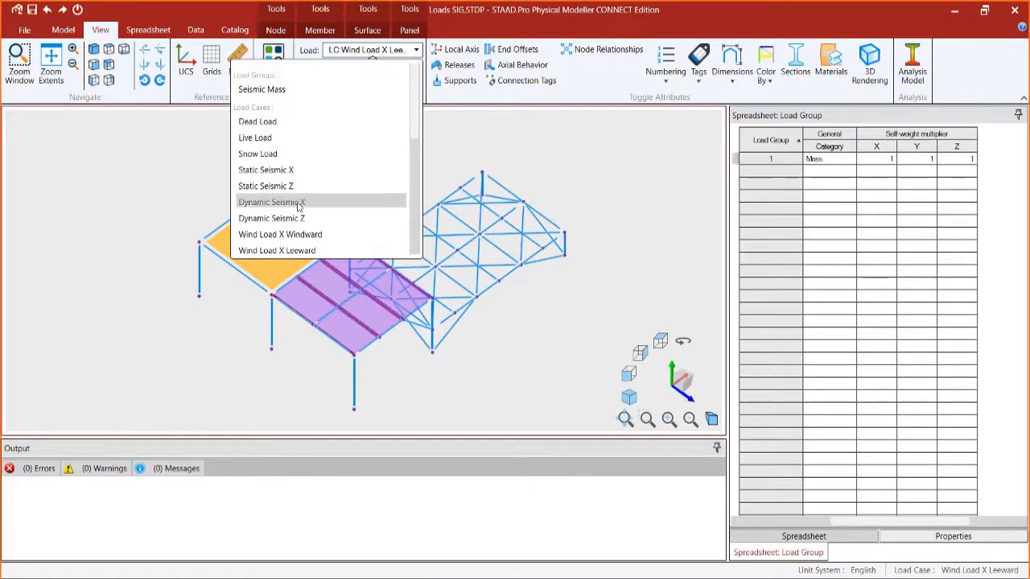
pyautogui.click(266, 122)
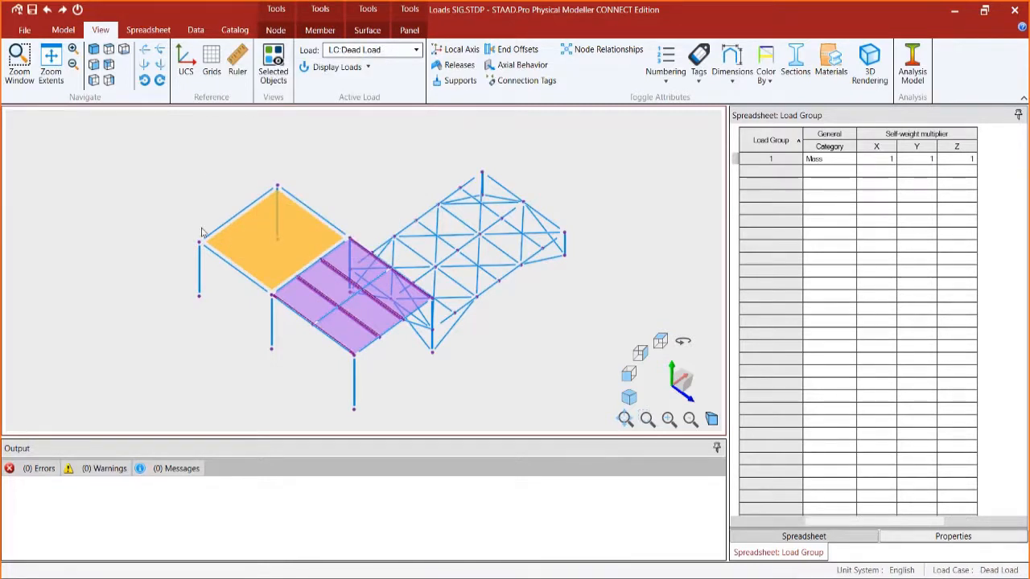
pyautogui.click(325, 67)
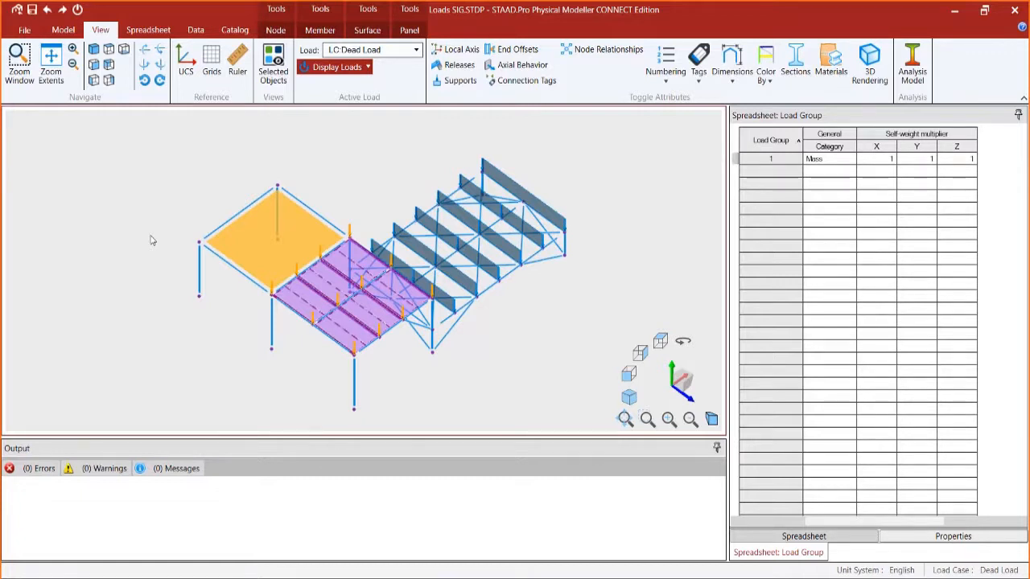
# Step: Examine the nodal loads of the Dead Load case, including their force and moment components
pyautogui.click(153, 31)
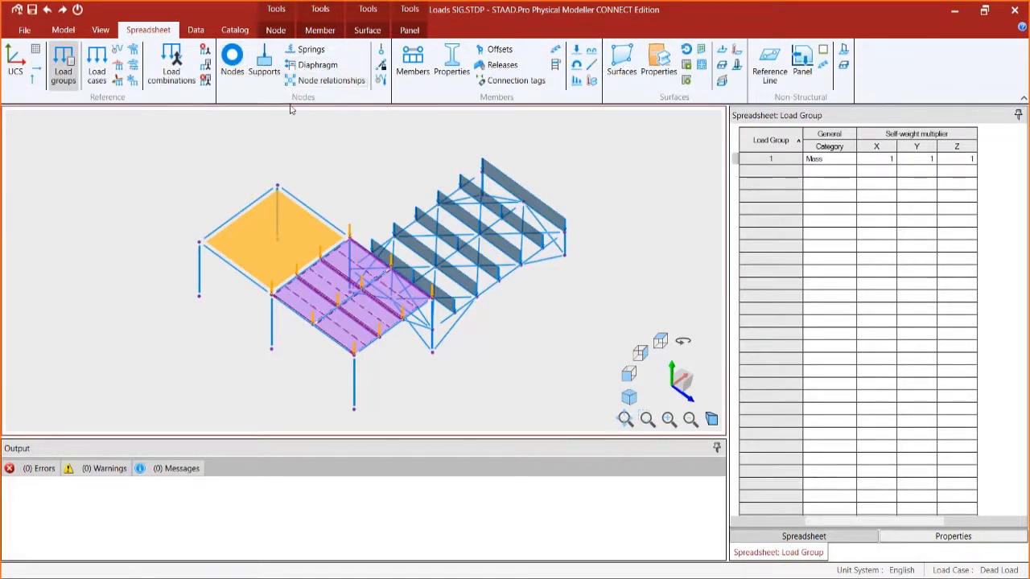
pyautogui.click(383, 51)
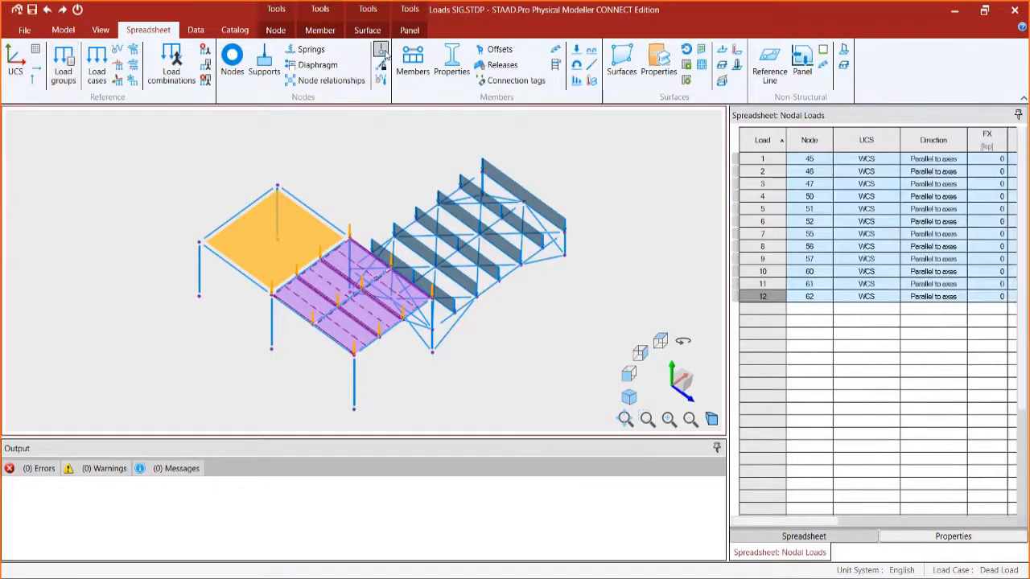
pyautogui.moveTo(787, 523); pyautogui.dragTo(885, 522)
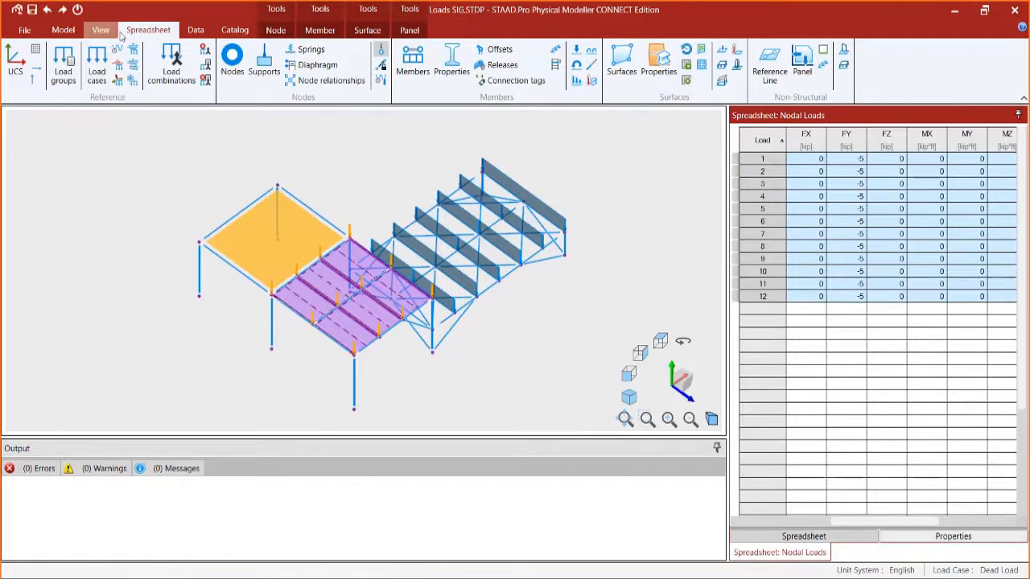
# Step: Make Live Load the active load case and add the loads from the Dead Load case to it
pyautogui.click(103, 30)
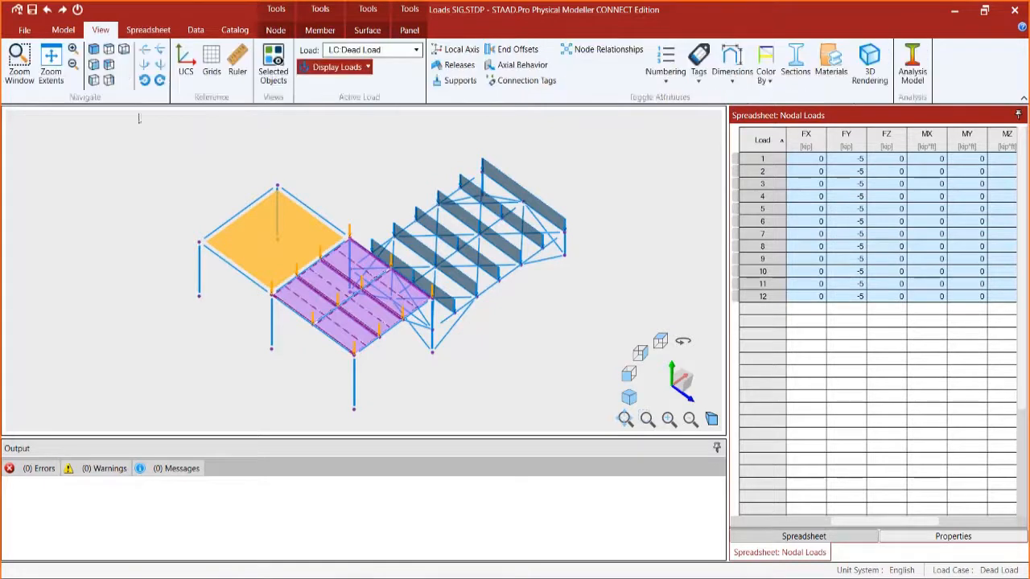
pyautogui.click(406, 50)
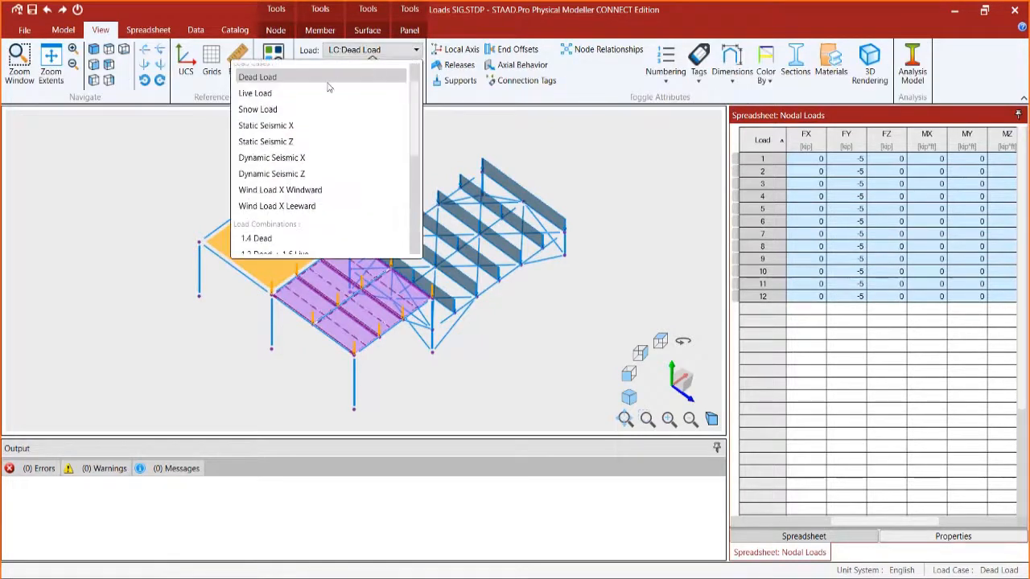
pyautogui.click(308, 93)
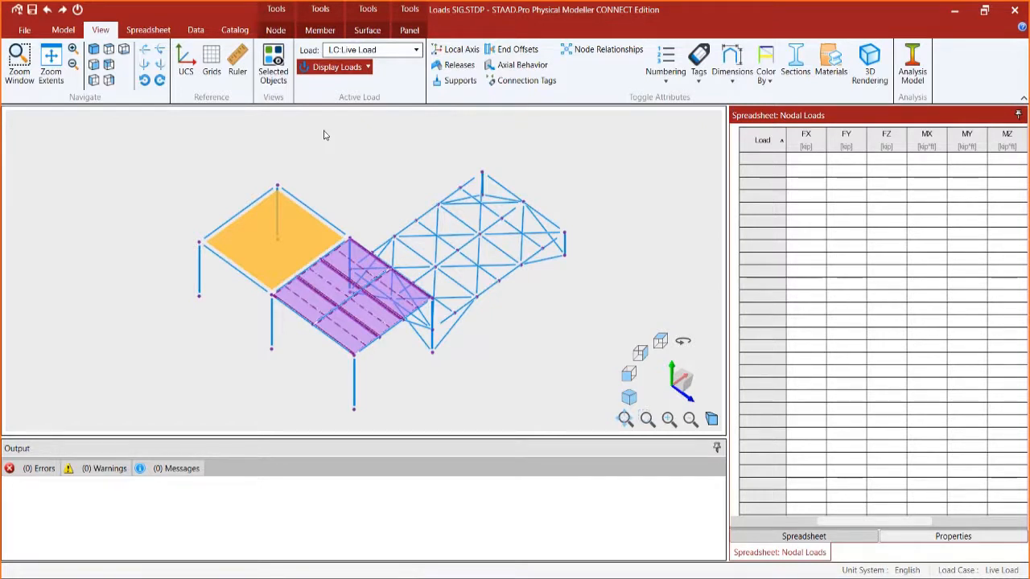
pyautogui.click(55, 30)
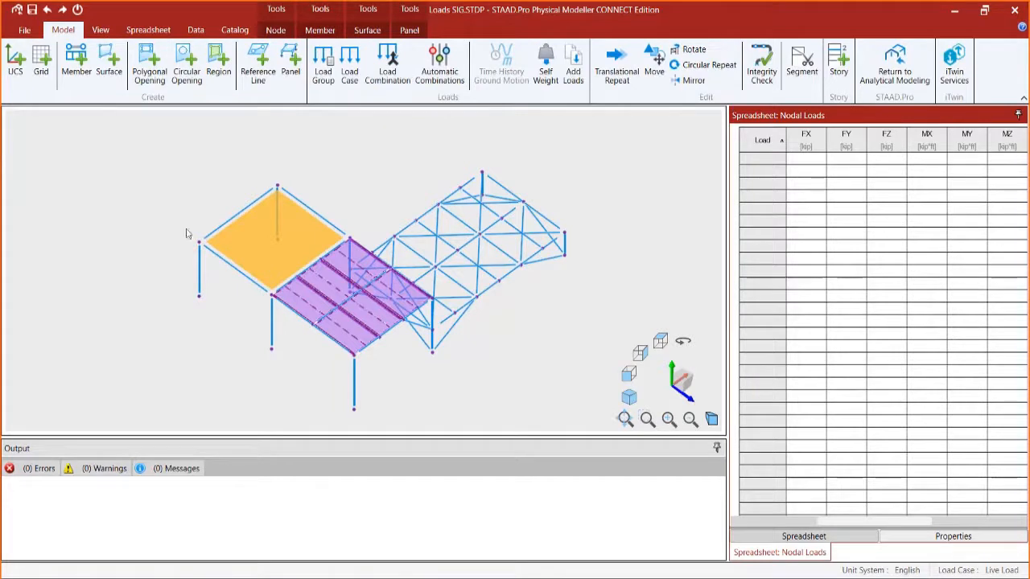
pyautogui.click(579, 71)
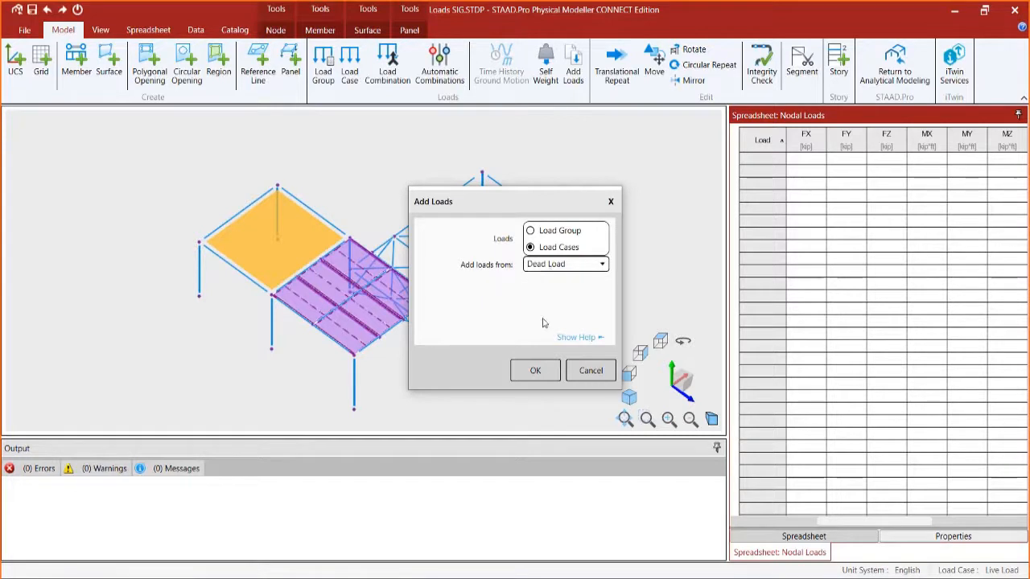
pyautogui.click(532, 371)
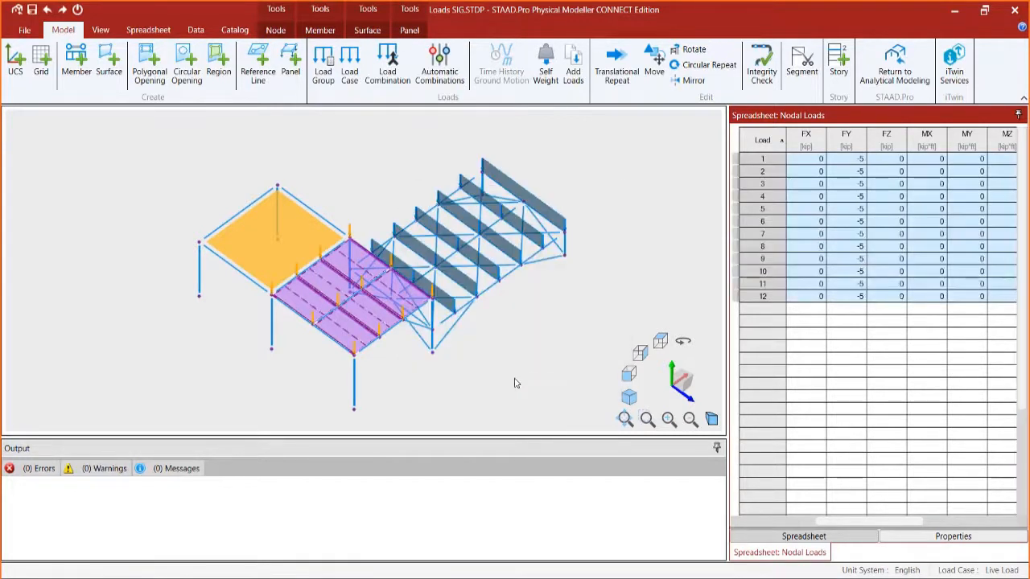
# Step: Set the FY force of nodal load 1 in the Live Load case to -8 kip
pyautogui.click(100, 30)
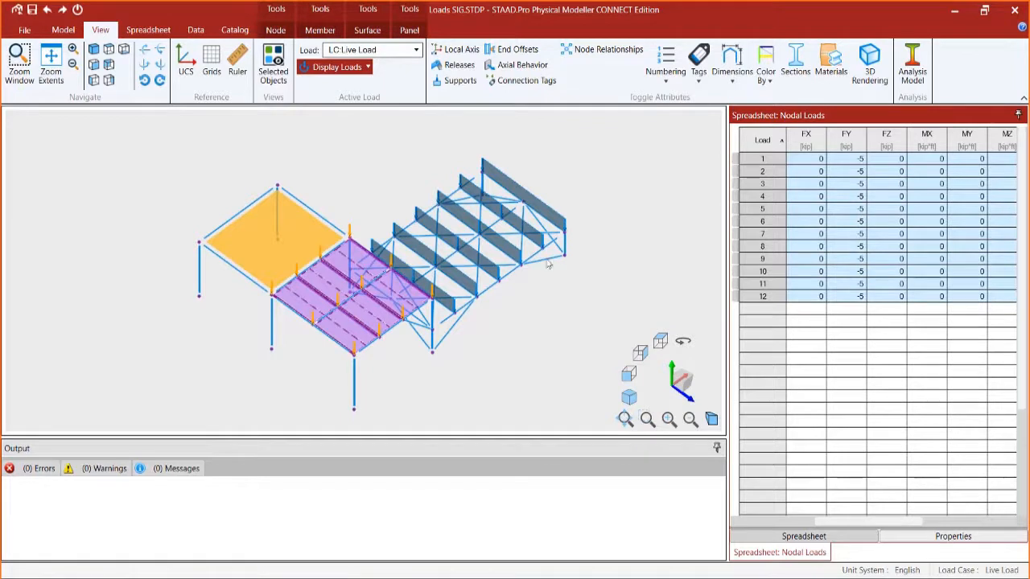
pyautogui.click(143, 30)
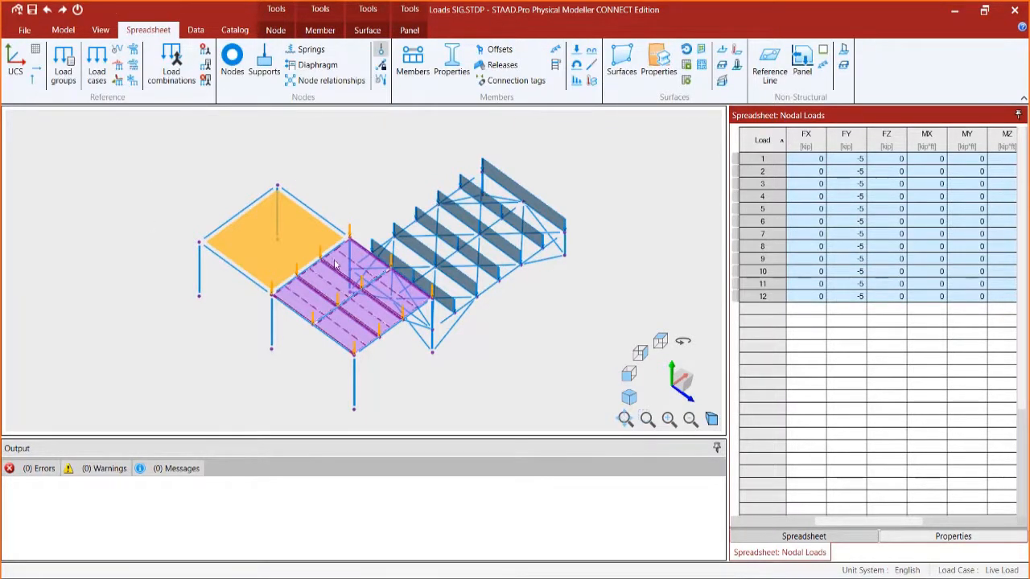
pyautogui.moveTo(836, 523)
pyautogui.mouseDown()
pyautogui.moveTo(769, 522)
pyautogui.moveTo(850, 519)
pyautogui.mouseUp()
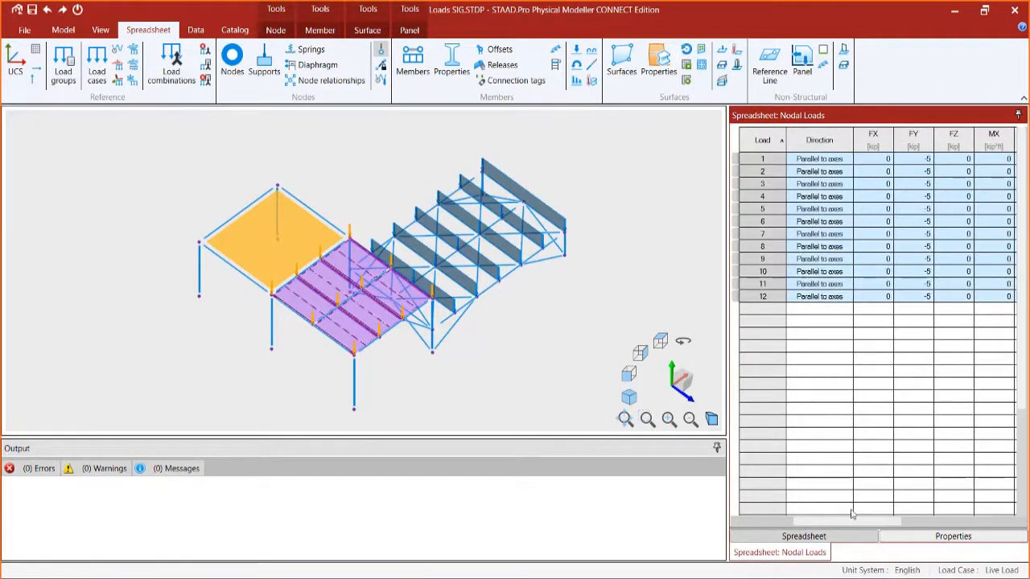
pyautogui.click(907, 161)
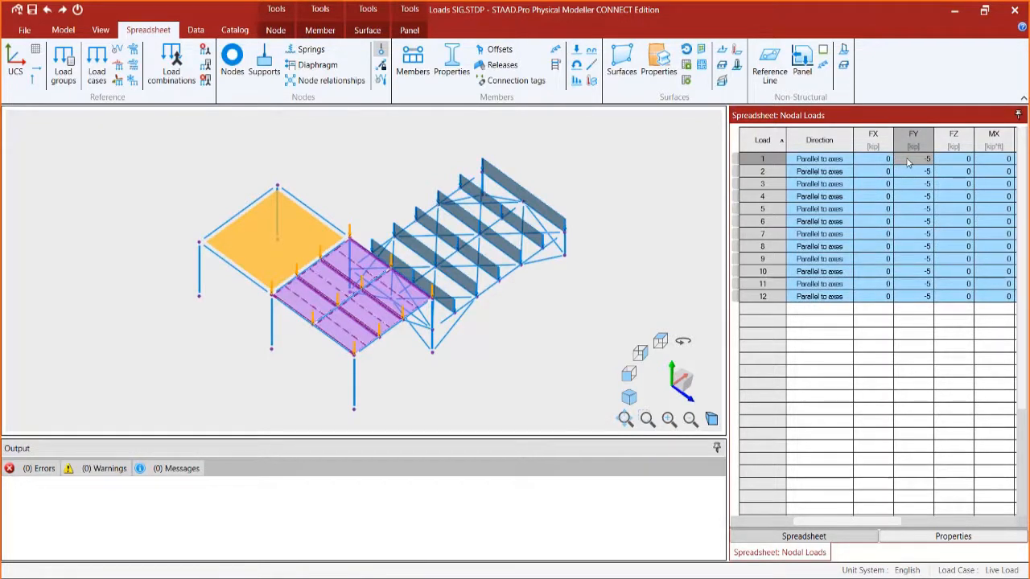
pyautogui.doubleClick(907, 162)
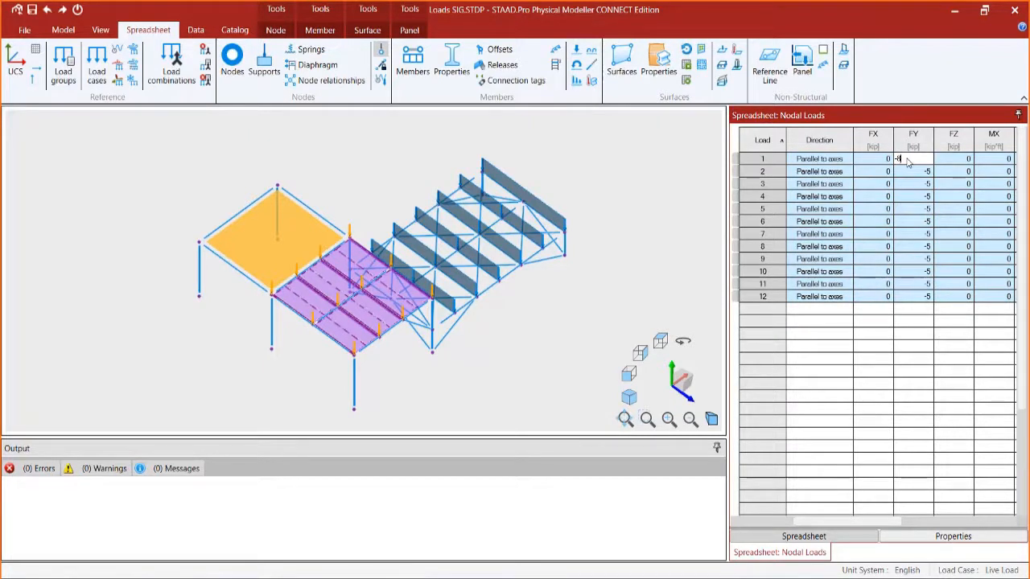
pyautogui.write('-8')
pyautogui.press('Return')
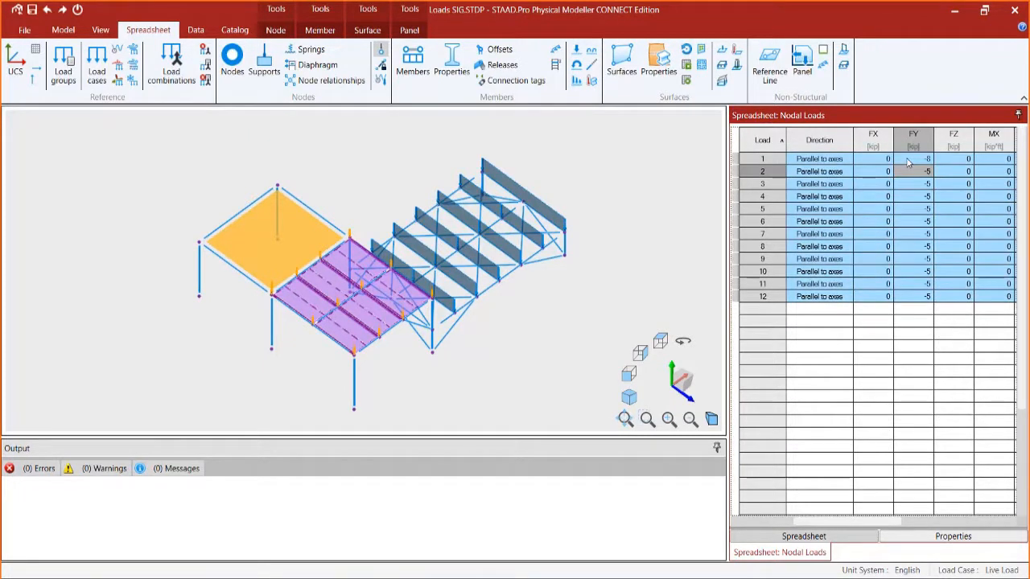
# Step: Fill the whole FY column of the Live Load nodal loads with load 1's value of -8 kip
pyautogui.click(907, 161)
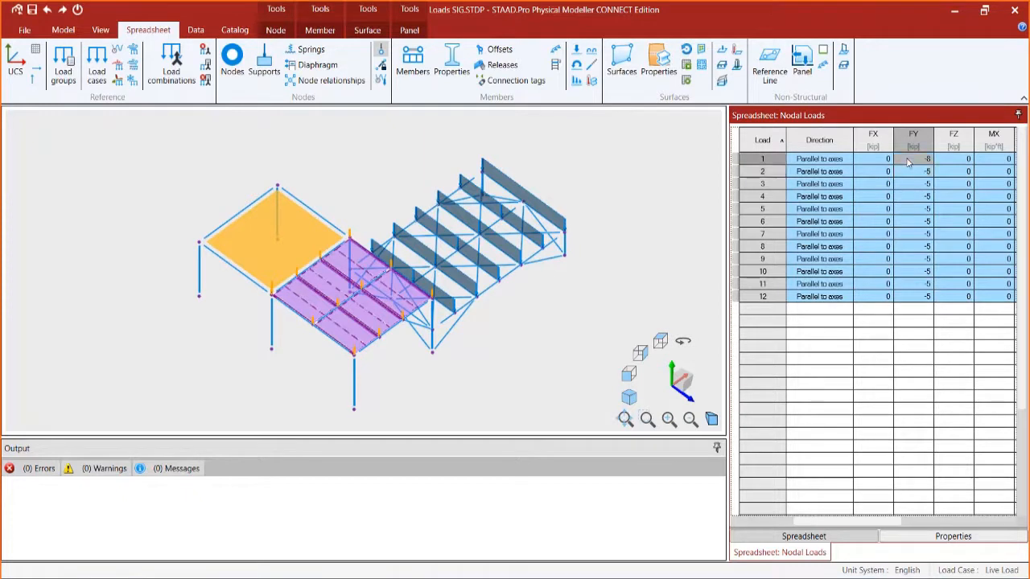
pyautogui.click(188, 33)
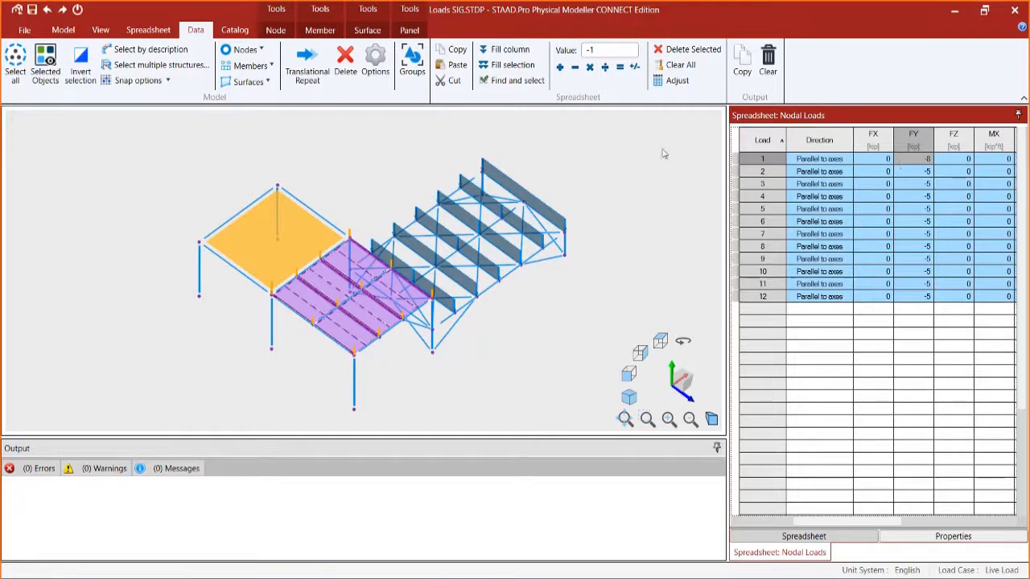
pyautogui.click(515, 51)
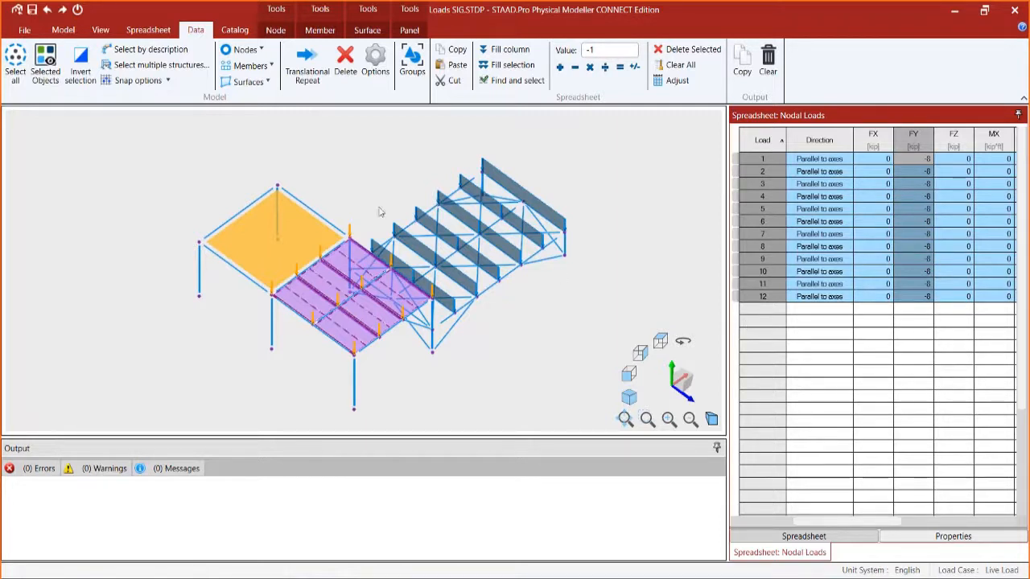
# Step: Set Magnitude 1 of all distributed member loads in the Live Load case to -0.03 kip/ft
pyautogui.click(148, 31)
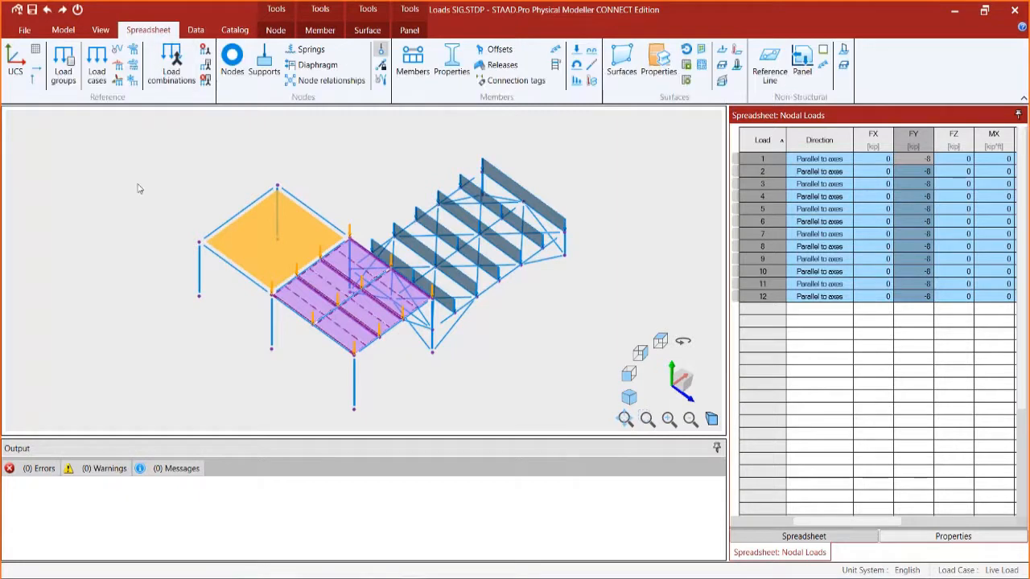
pyautogui.click(577, 82)
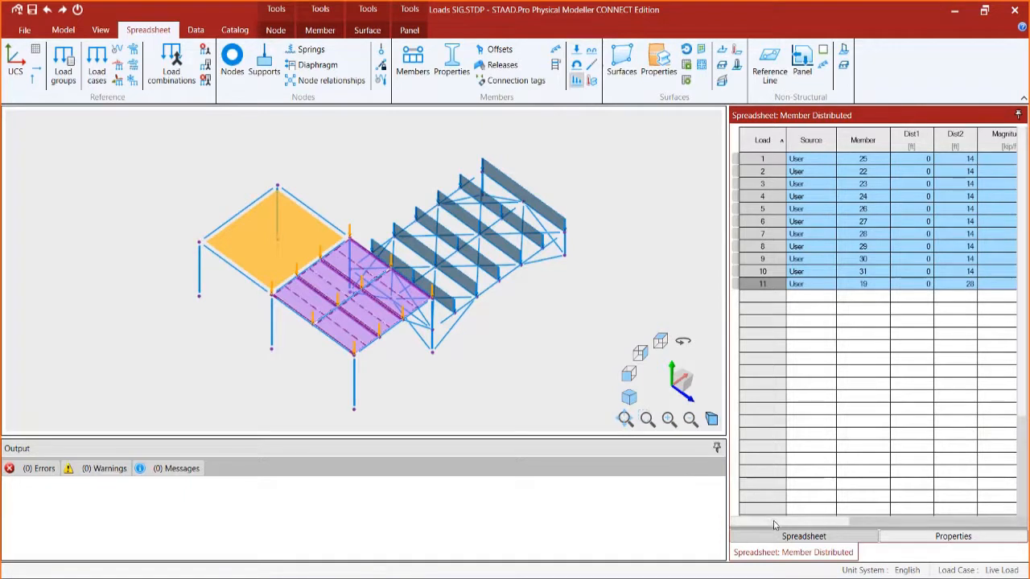
pyautogui.moveTo(798, 525); pyautogui.dragTo(862, 524)
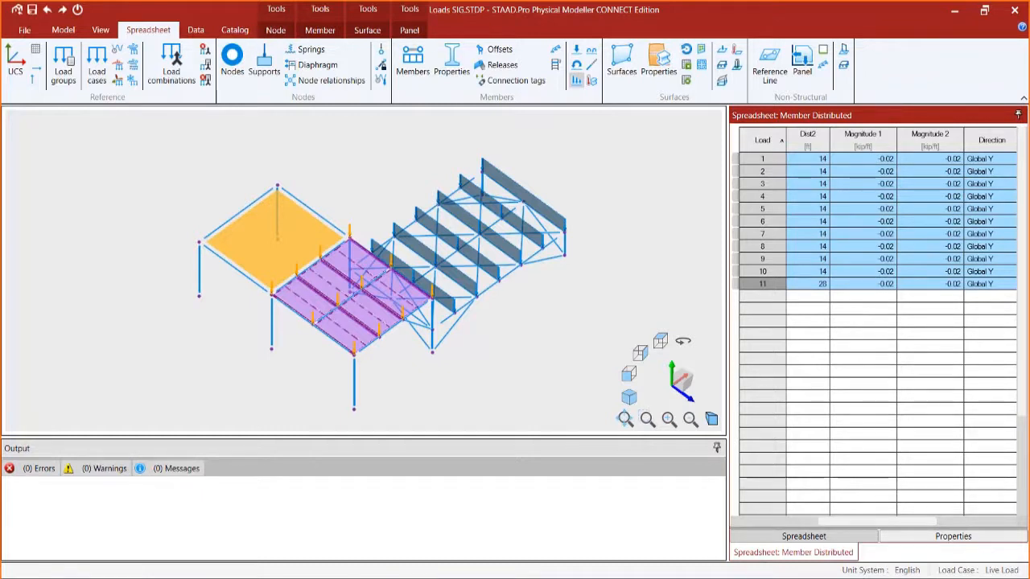
pyautogui.click(846, 161)
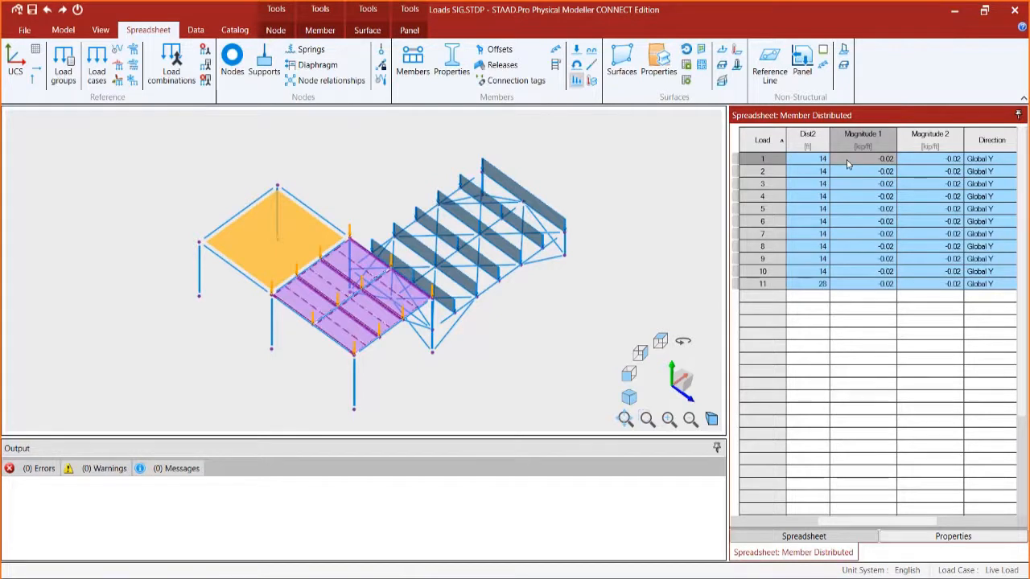
pyautogui.write('-0.03')
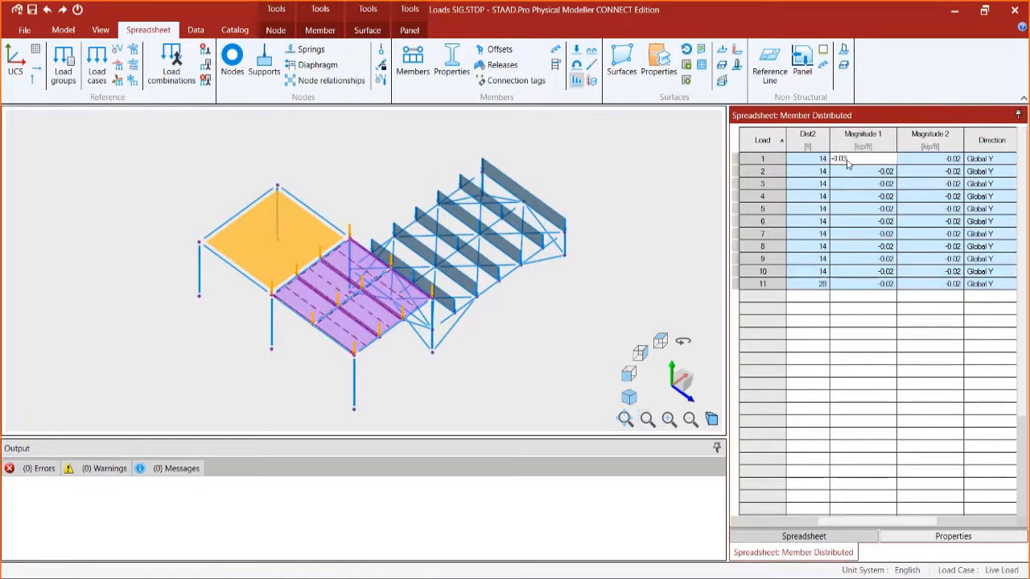
pyautogui.press('Return')
pyautogui.click(847, 161)
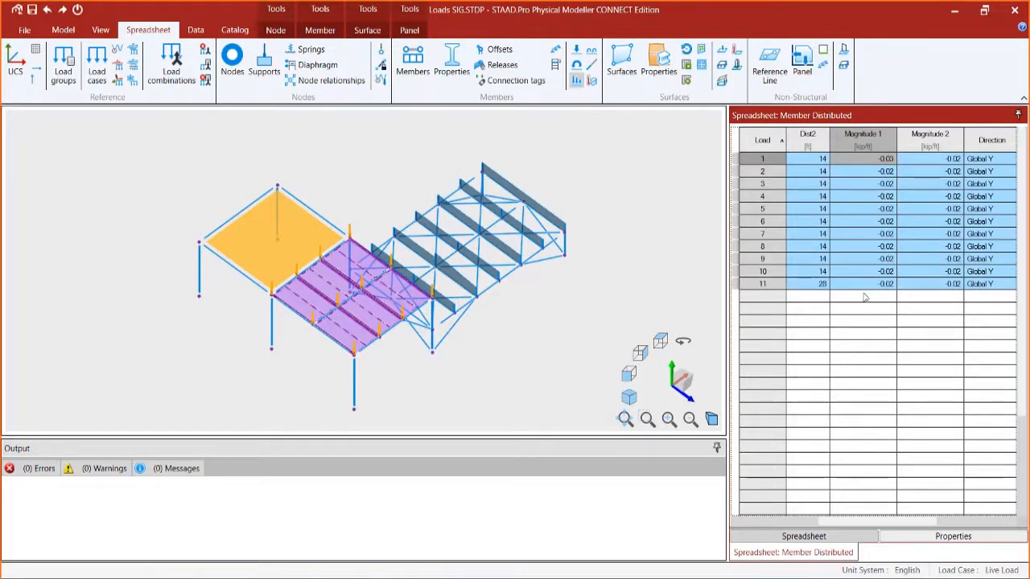
pyautogui.click(196, 30)
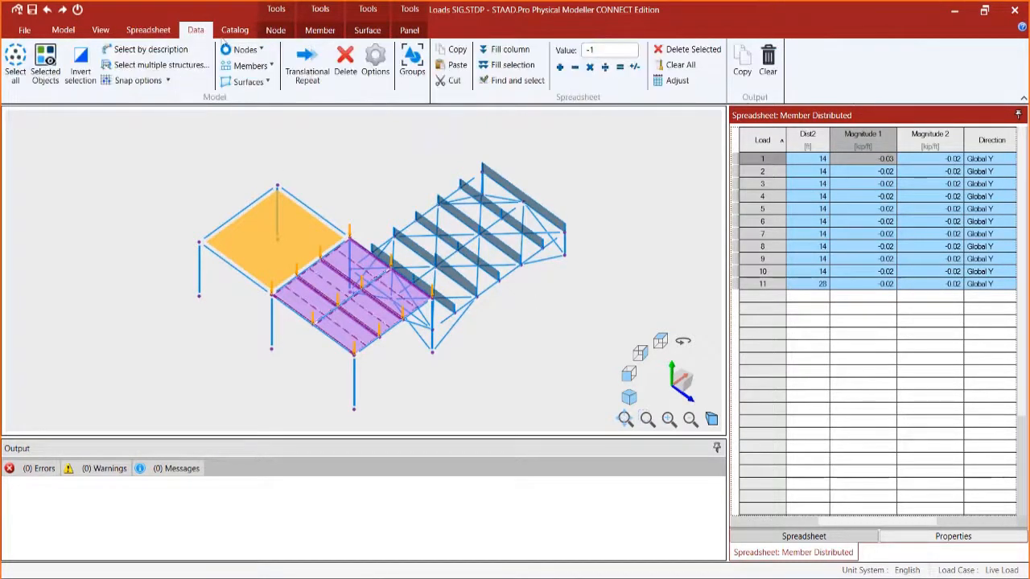
pyautogui.click(504, 50)
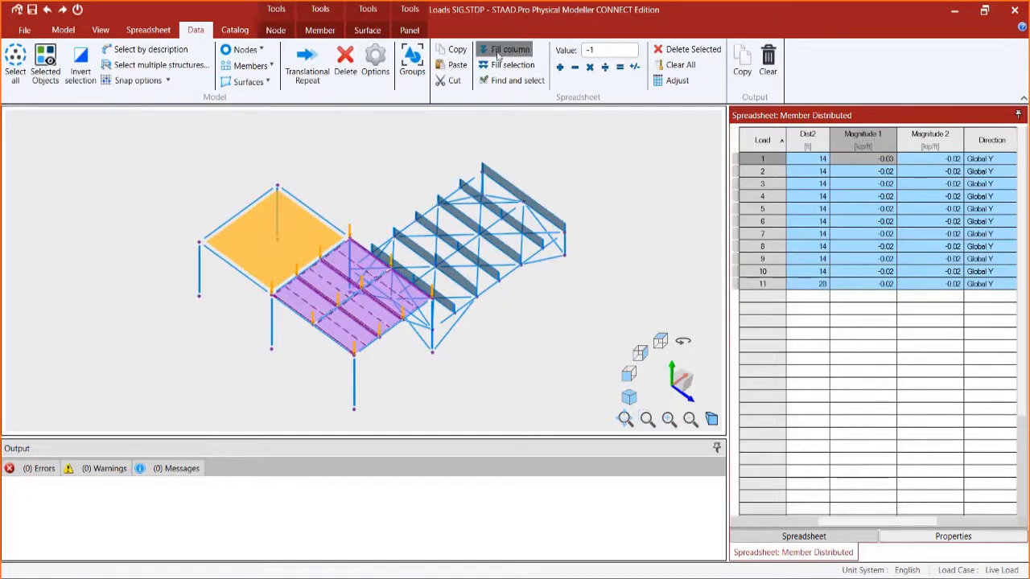
# Step: Set Magnitude 2 of all distributed member loads in the Live Load case to -0.03 kip/ft
pyautogui.click(906, 164)
pyautogui.write('-0.03')
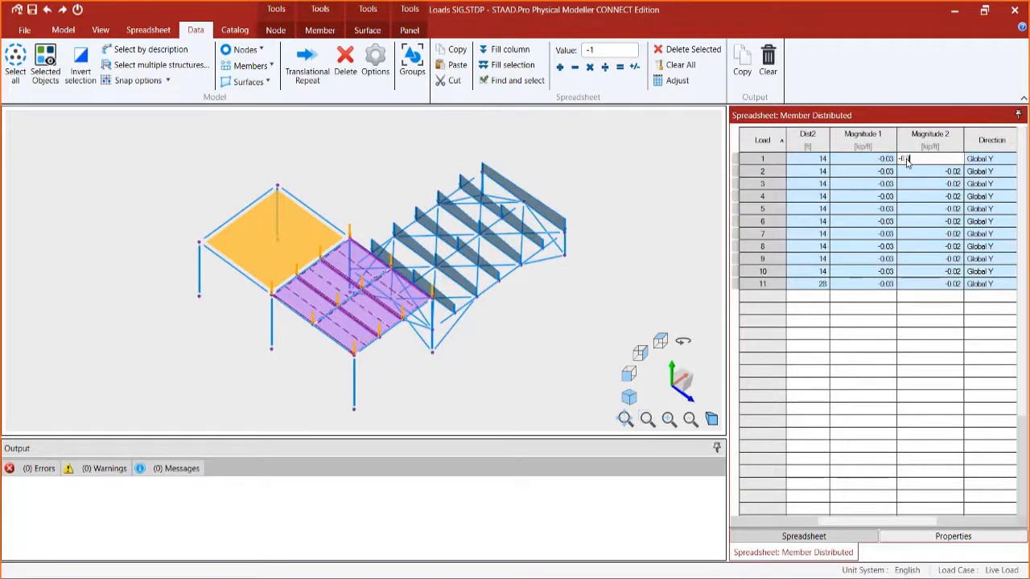
pyautogui.press('Return')
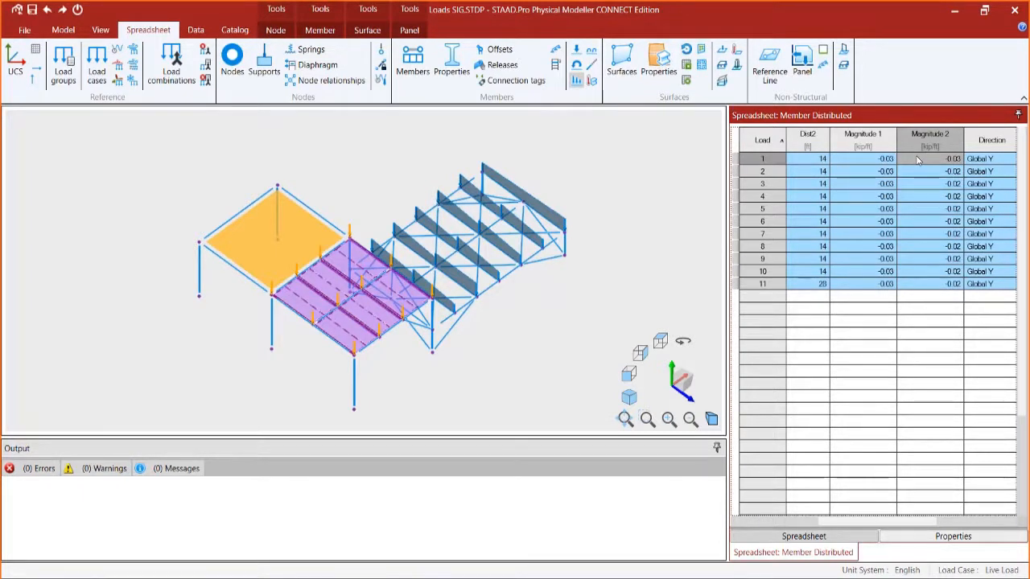
pyautogui.click(196, 30)
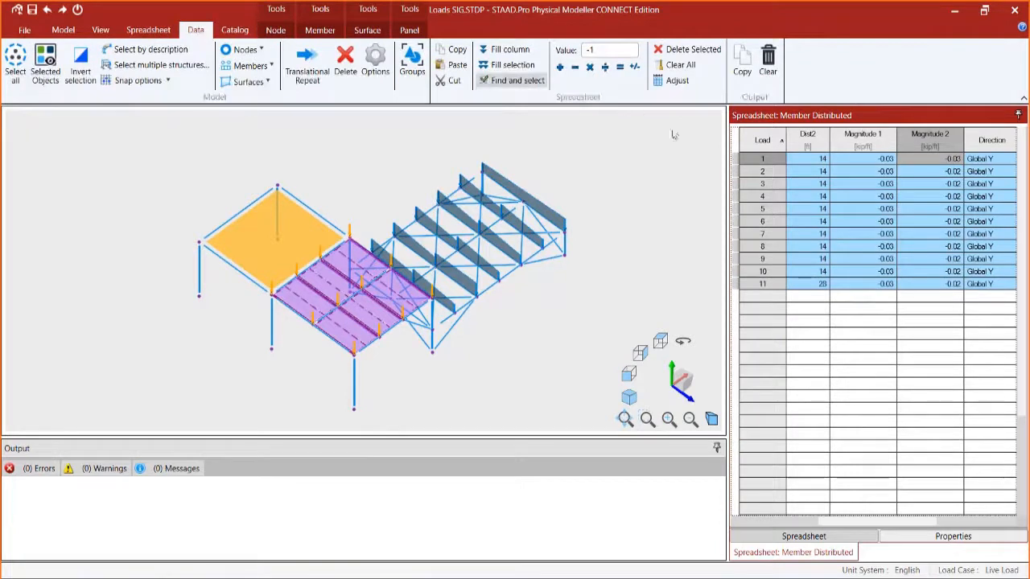
pyautogui.click(508, 65)
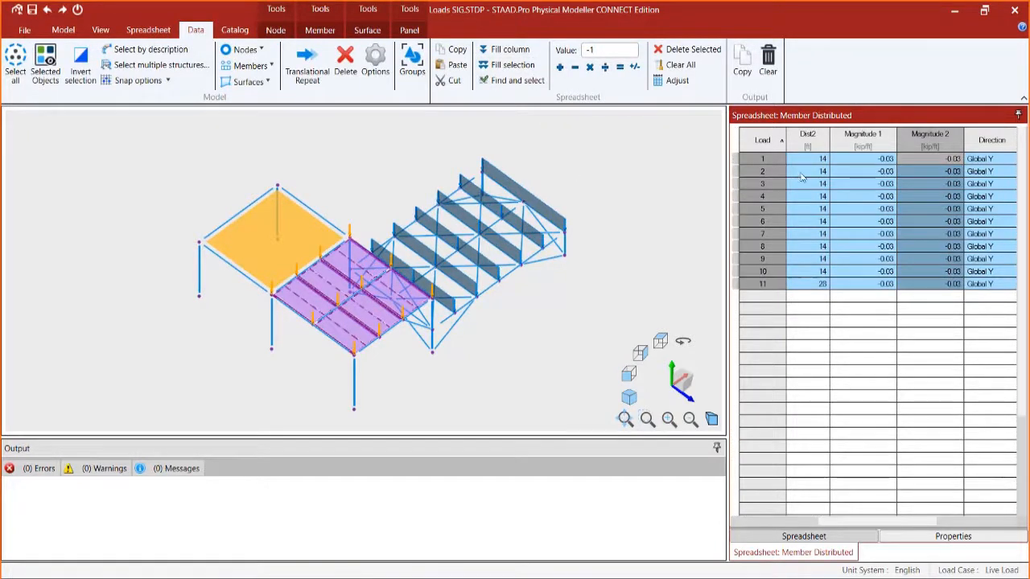
pyautogui.click(859, 161)
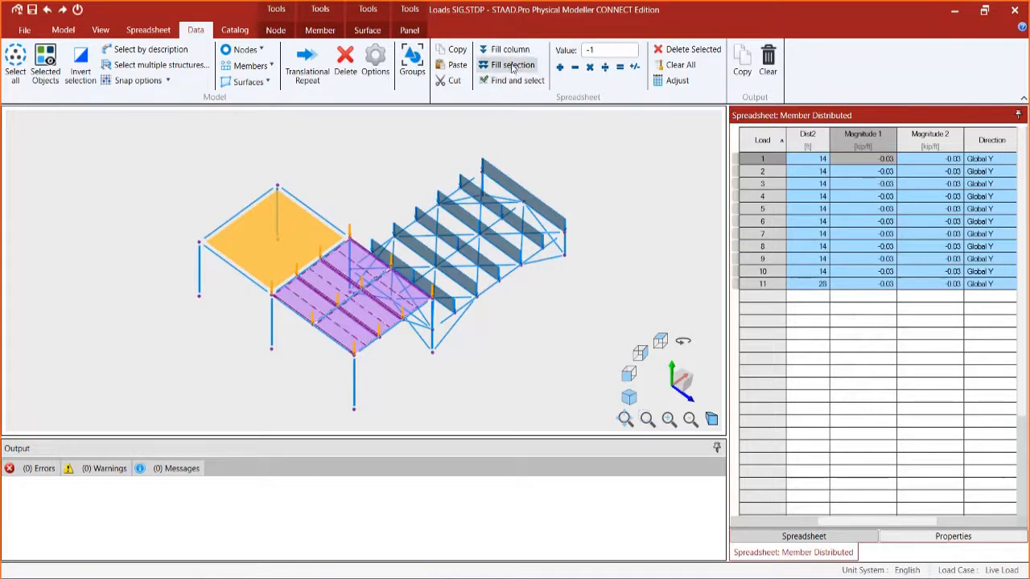
pyautogui.click(874, 225)
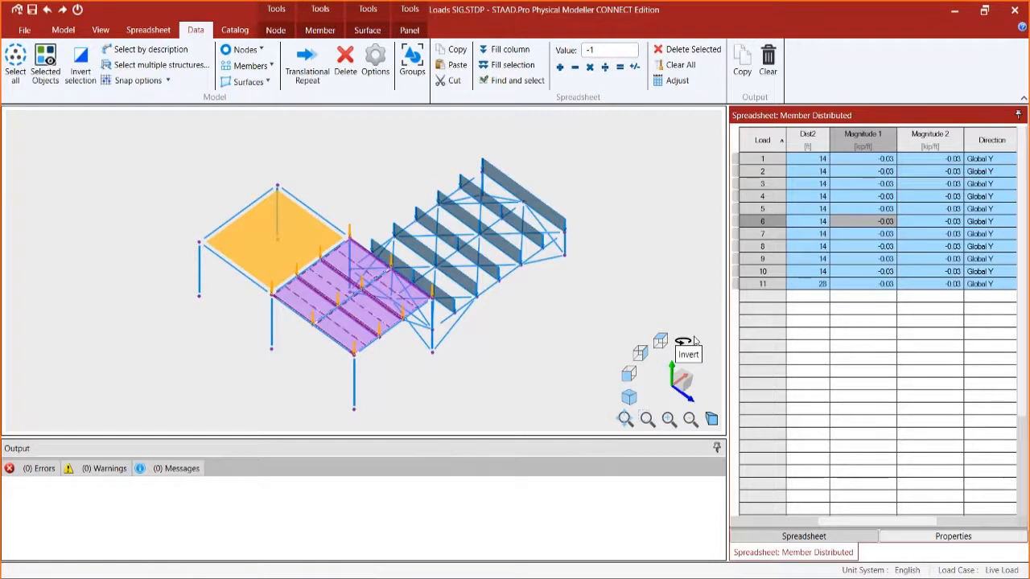
# Step: Make the Seismic Mass load group the active load
pyautogui.click(99, 30)
pyautogui.click(372, 50)
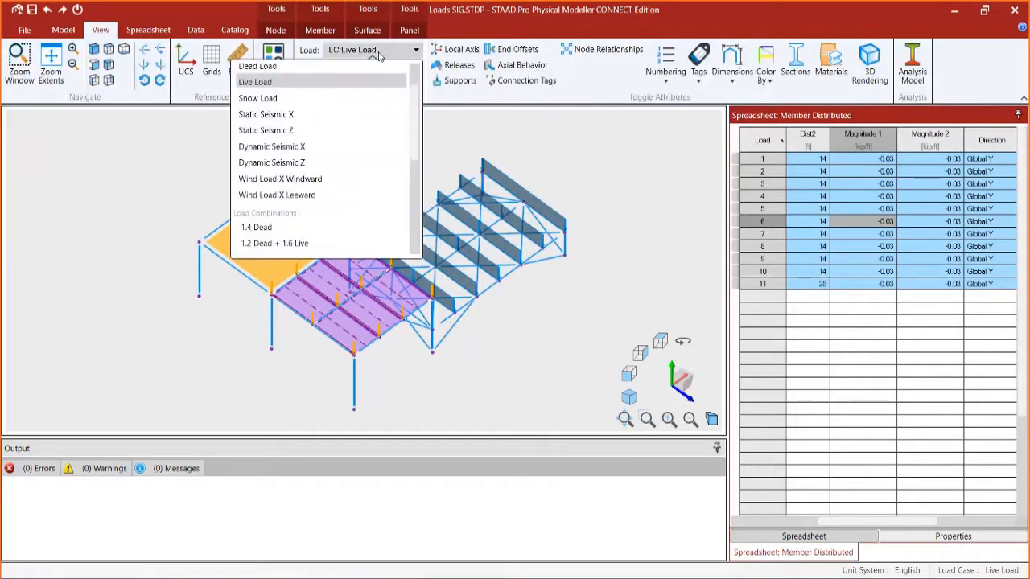
pyautogui.scroll(1, 329, 105)
pyautogui.click(308, 92)
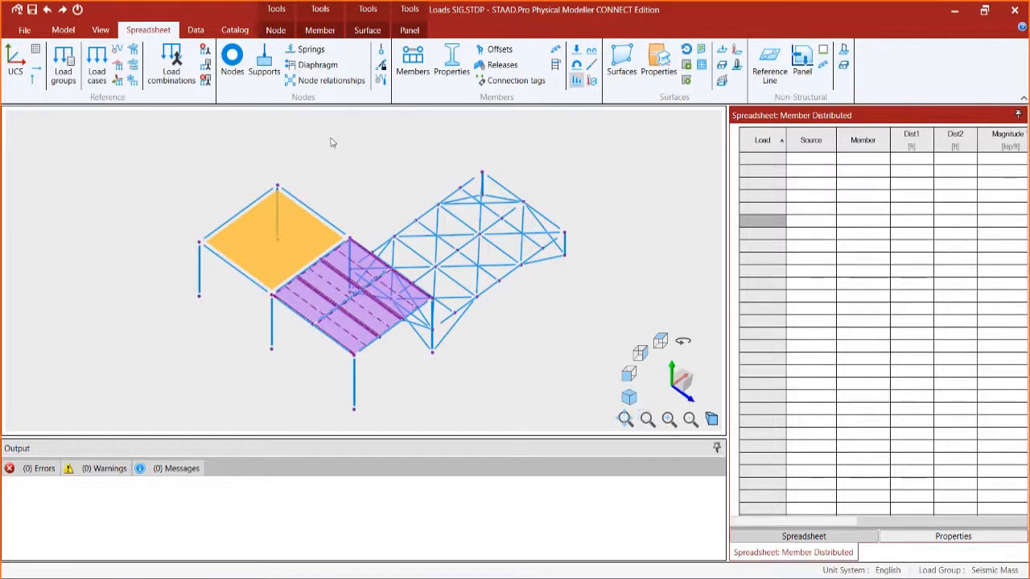
# Step: Add the loads from the Dead Load case to the Seismic Mass load group and save the model
pyautogui.click(63, 30)
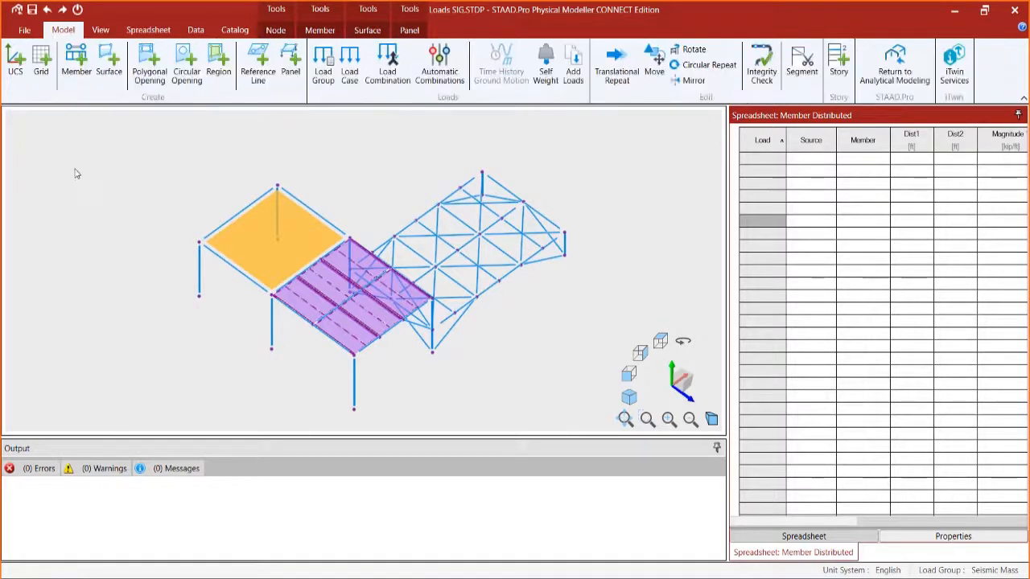
pyautogui.click(573, 76)
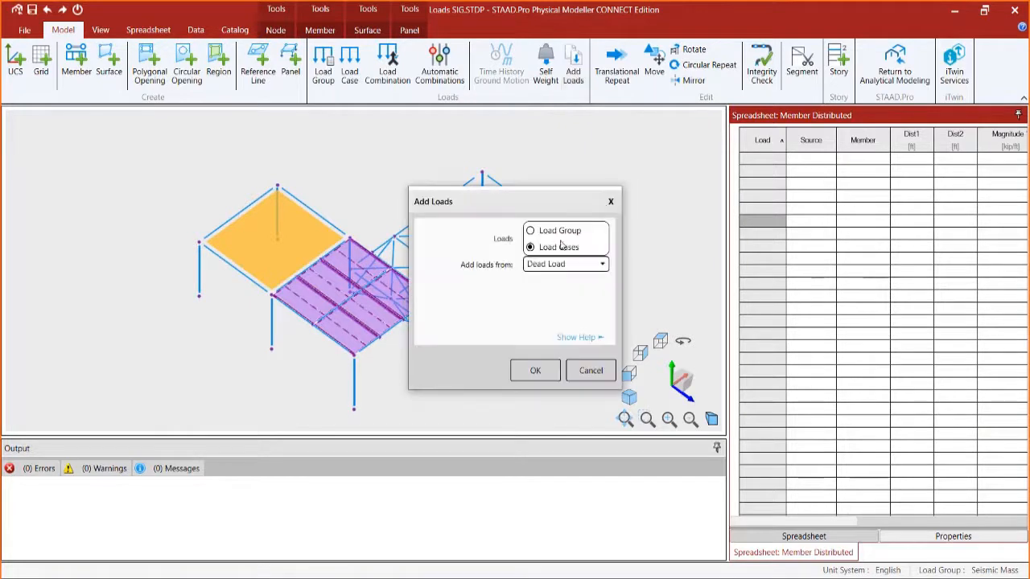
pyautogui.click(532, 372)
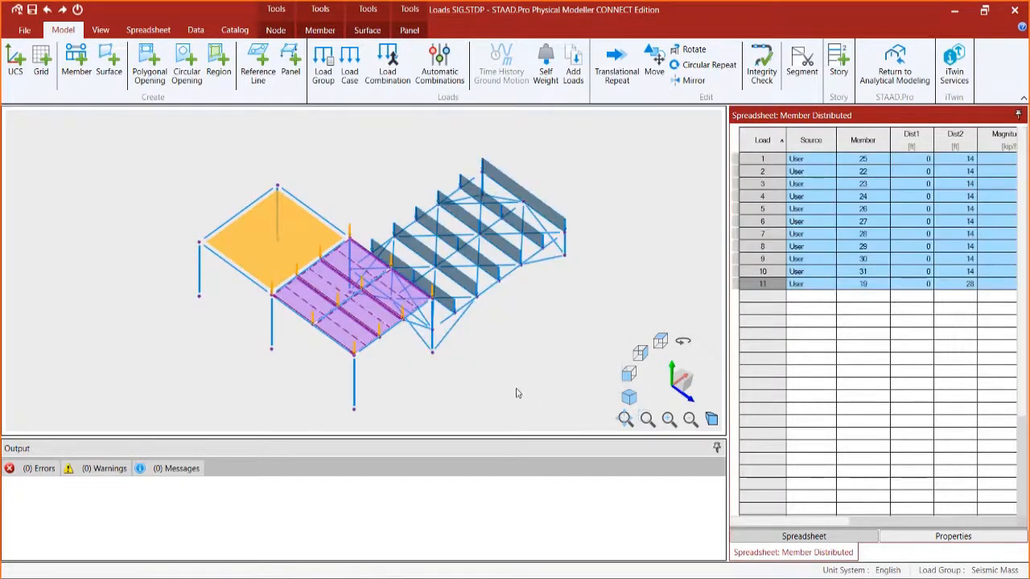
pyautogui.click(32, 10)
# Step: Reverse the sign of the FY force of all twelve nodal loads in the Seismic Mass group, making them 5 kip
pyautogui.click(140, 27)
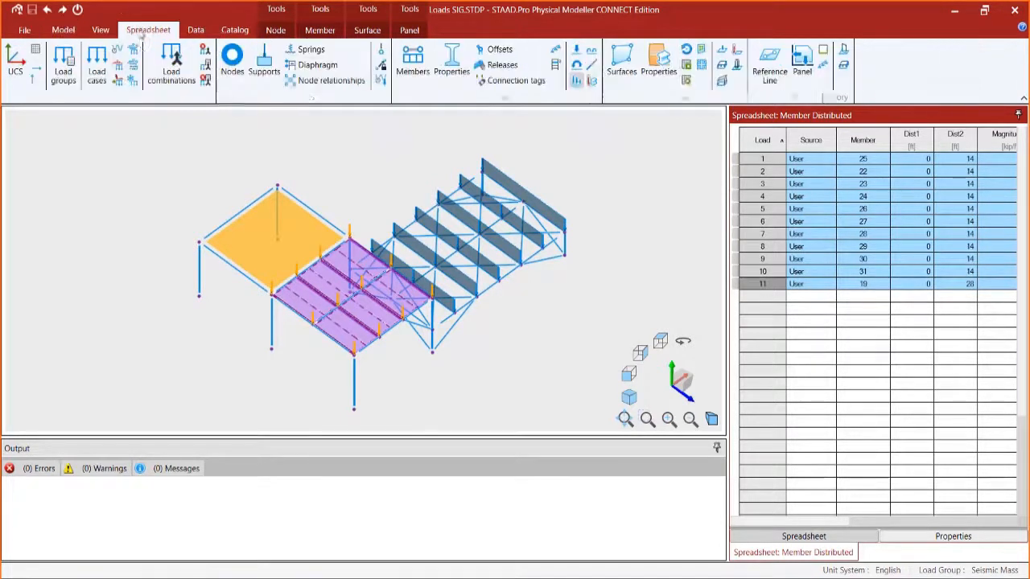
pyautogui.click(382, 52)
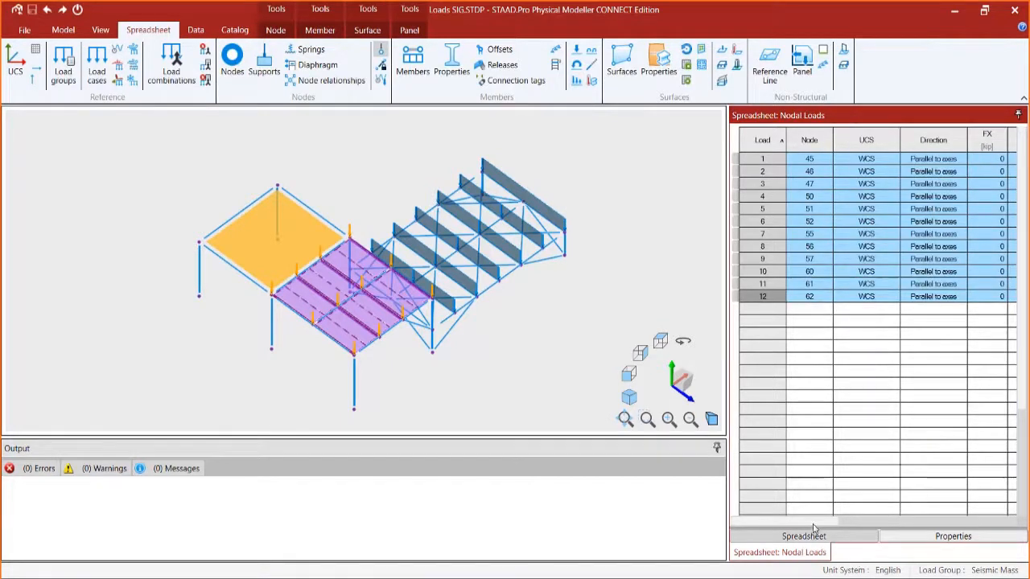
pyautogui.moveTo(814, 523); pyautogui.dragTo(890, 535)
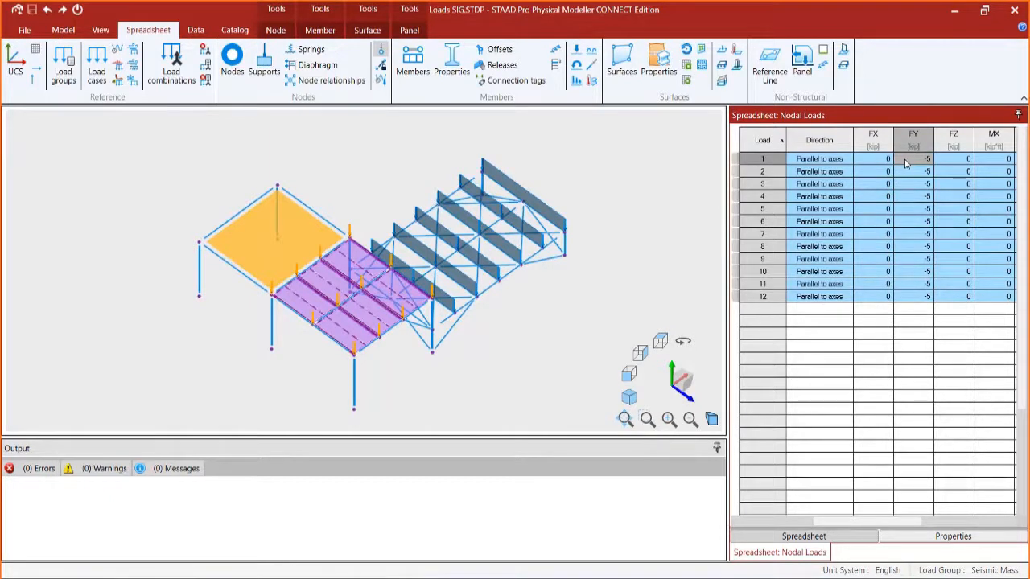
pyautogui.moveTo(906, 164); pyautogui.dragTo(923, 328)
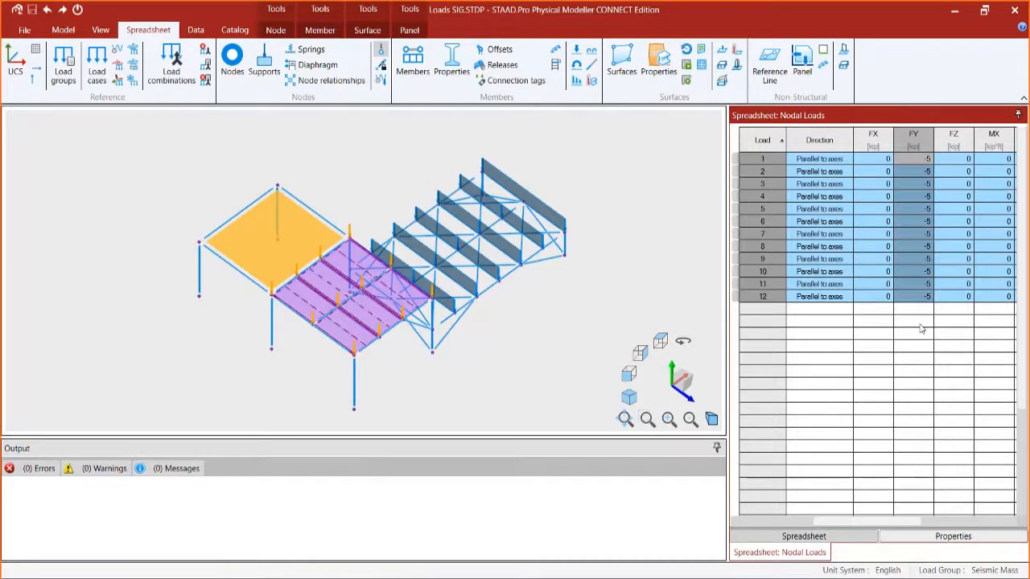
pyautogui.click(195, 31)
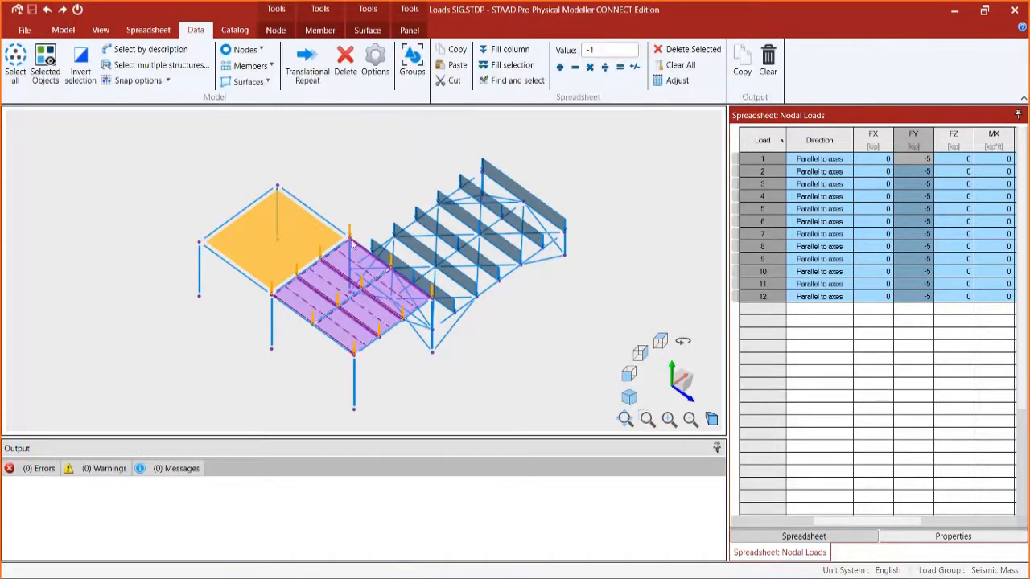
pyautogui.click(591, 69)
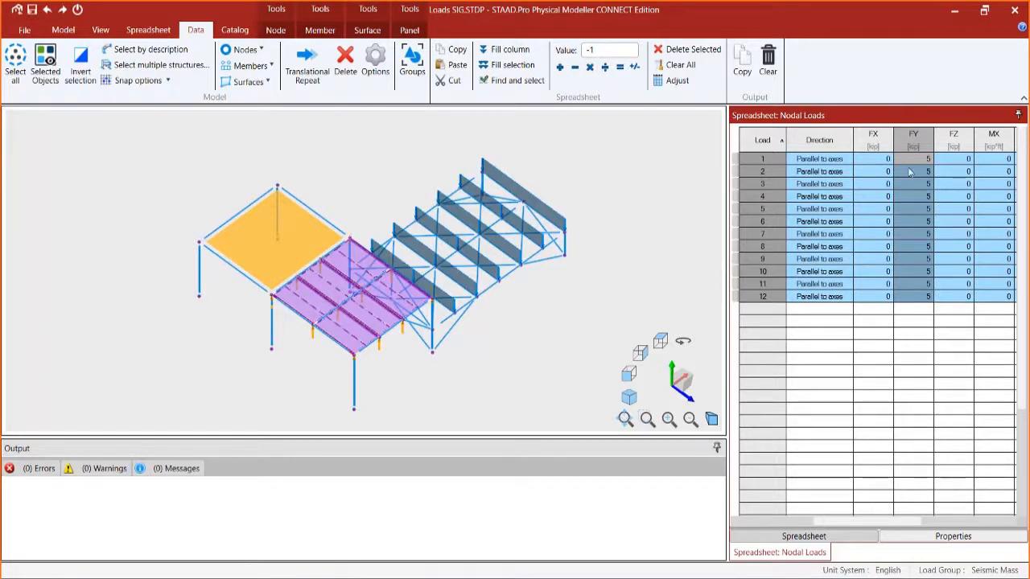
# Step: Copy the 5 kip FY values of the Seismic Mass nodal loads into the FX and FZ columns
pyautogui.click(456, 50)
pyautogui.click(877, 161)
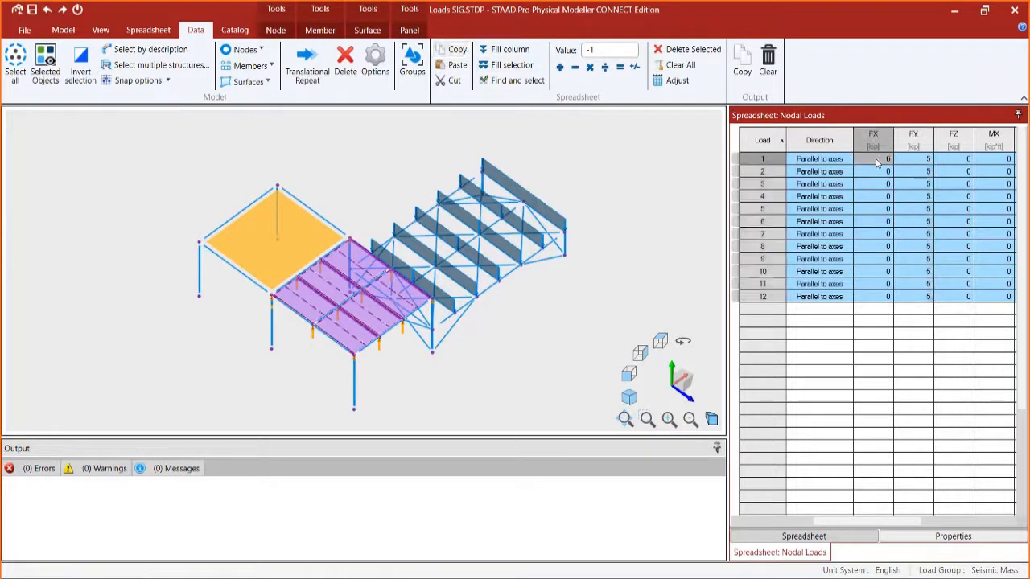
pyautogui.click(452, 65)
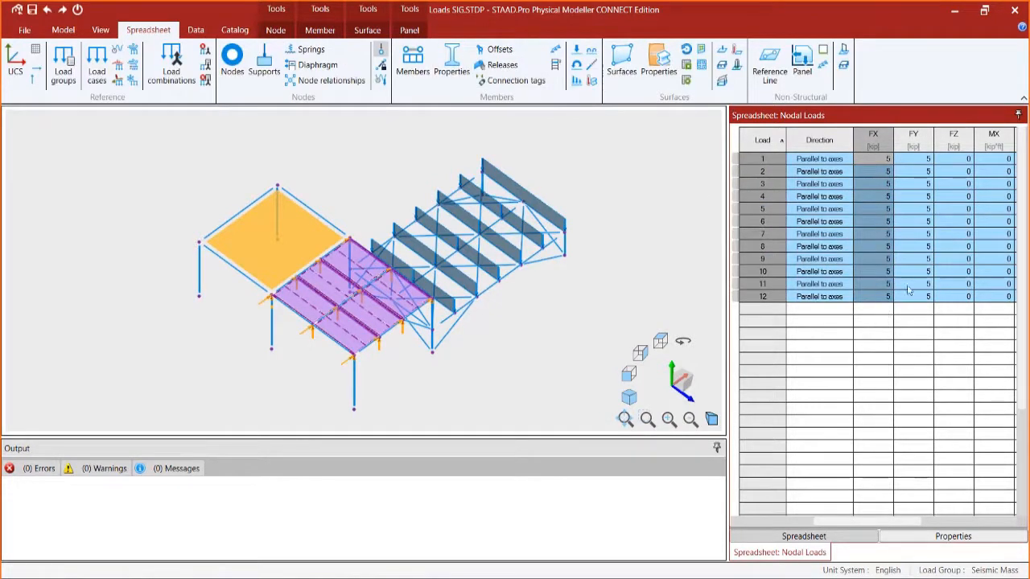
pyautogui.click(952, 161)
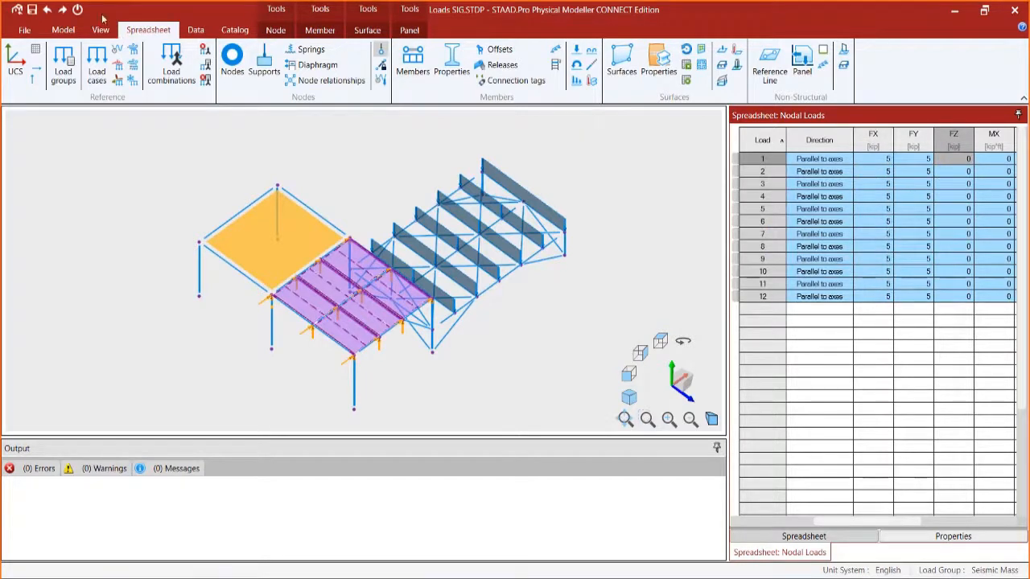
pyautogui.click(195, 30)
pyautogui.click(455, 66)
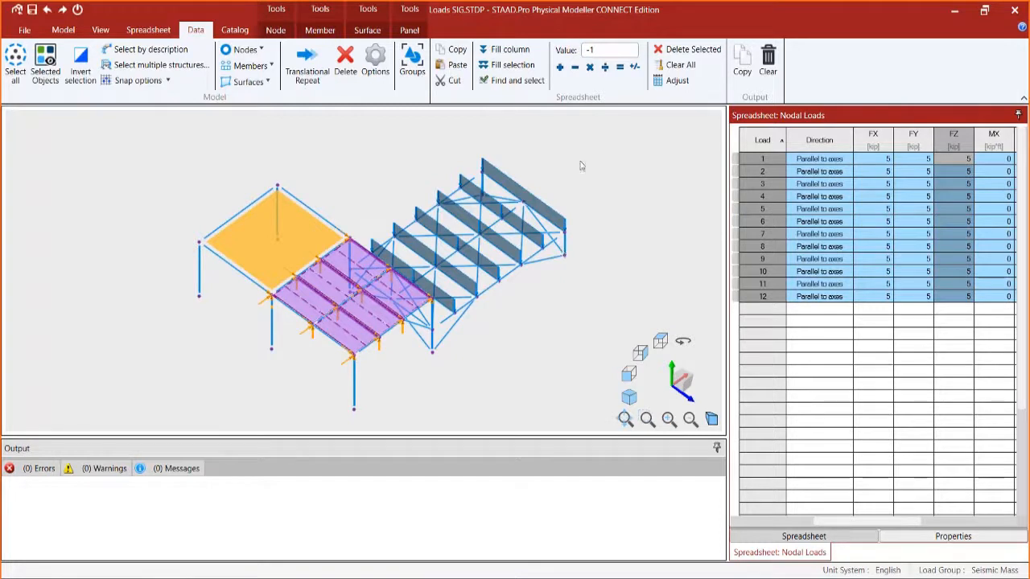
# Step: Multiply Magnitude 1 and Magnitude 2 of all eleven member distributed loads in the Seismic Mass group by -1, making them 0.02 kip/ft
pyautogui.click(148, 30)
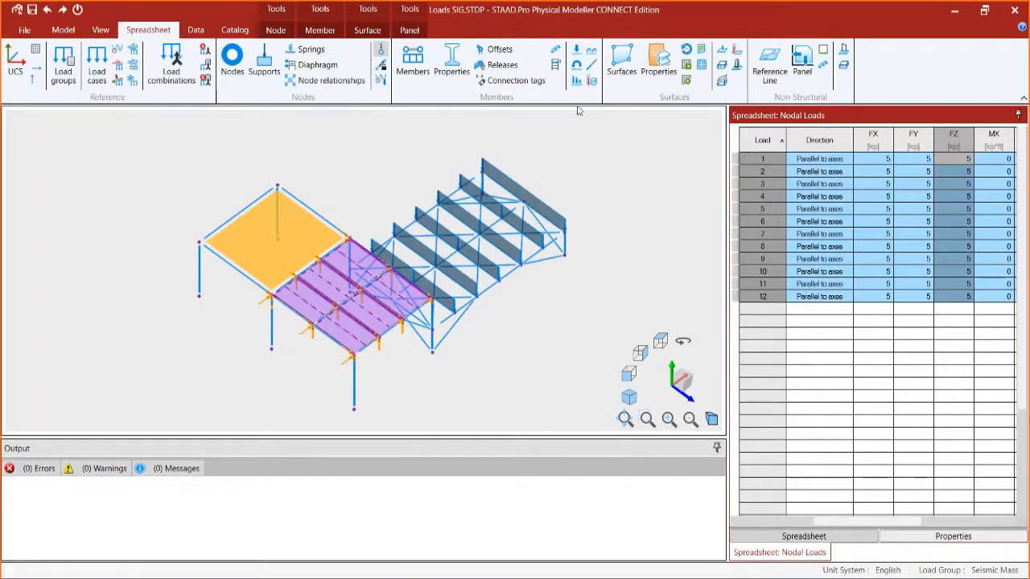
pyautogui.click(576, 80)
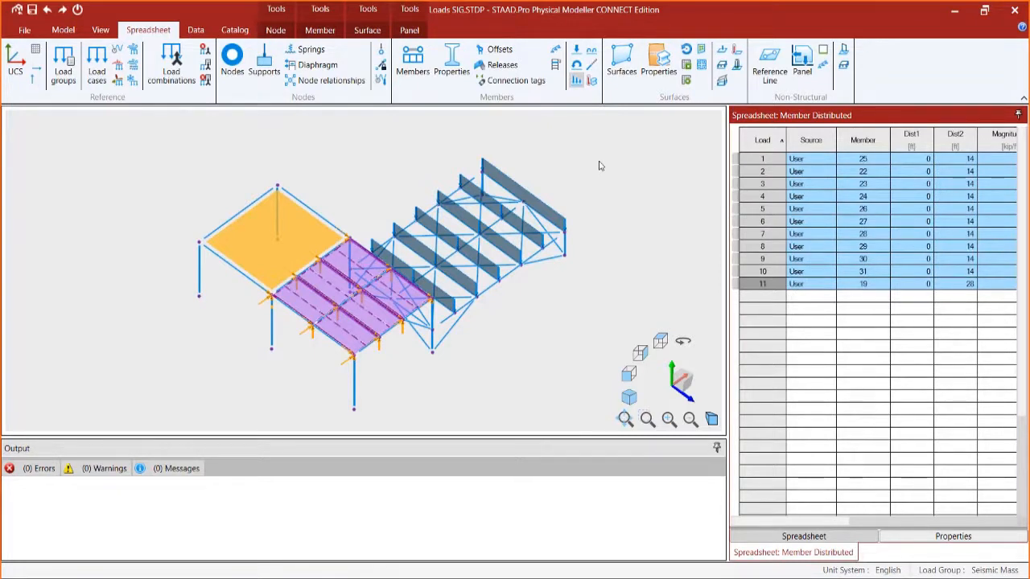
pyautogui.moveTo(809, 522); pyautogui.dragTo(873, 521)
pyautogui.click(878, 160)
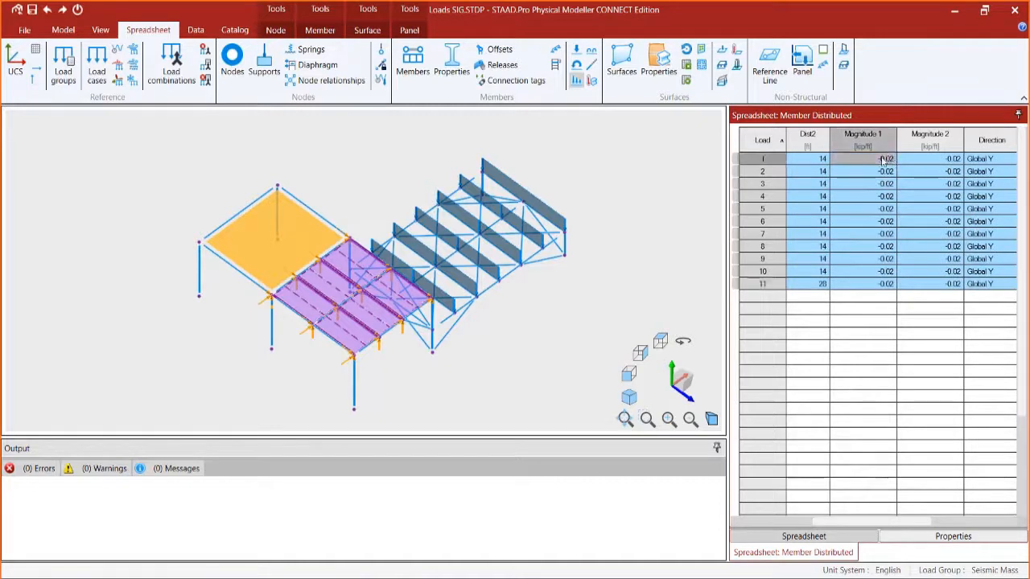
pyautogui.moveTo(868, 161); pyautogui.dragTo(925, 284)
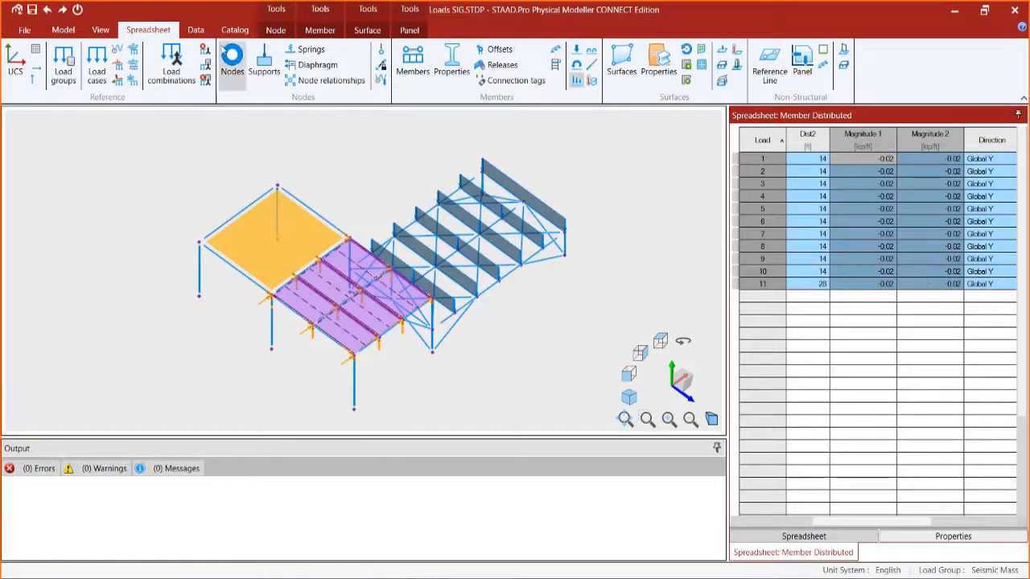
pyautogui.click(197, 30)
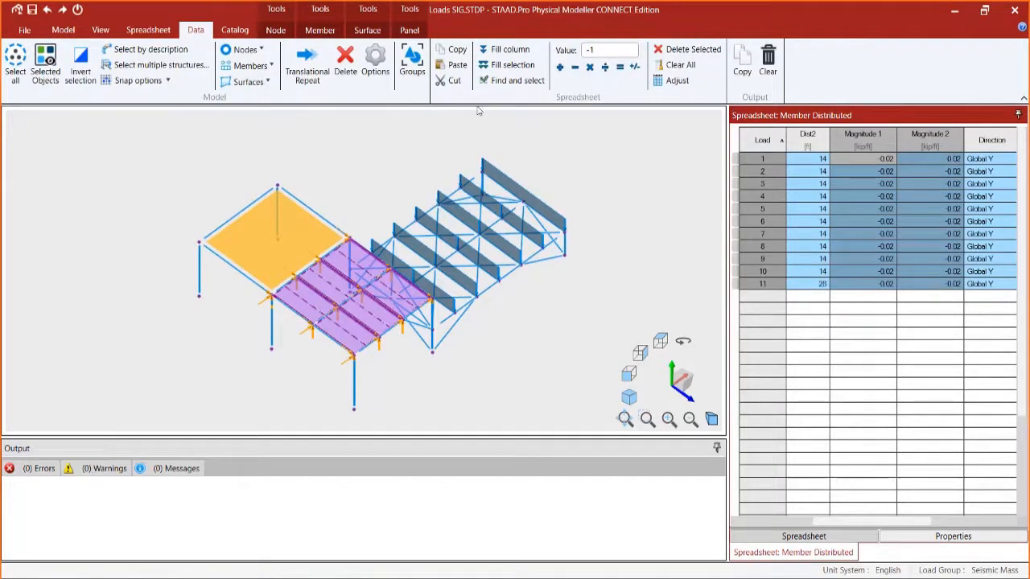
pyautogui.click(588, 68)
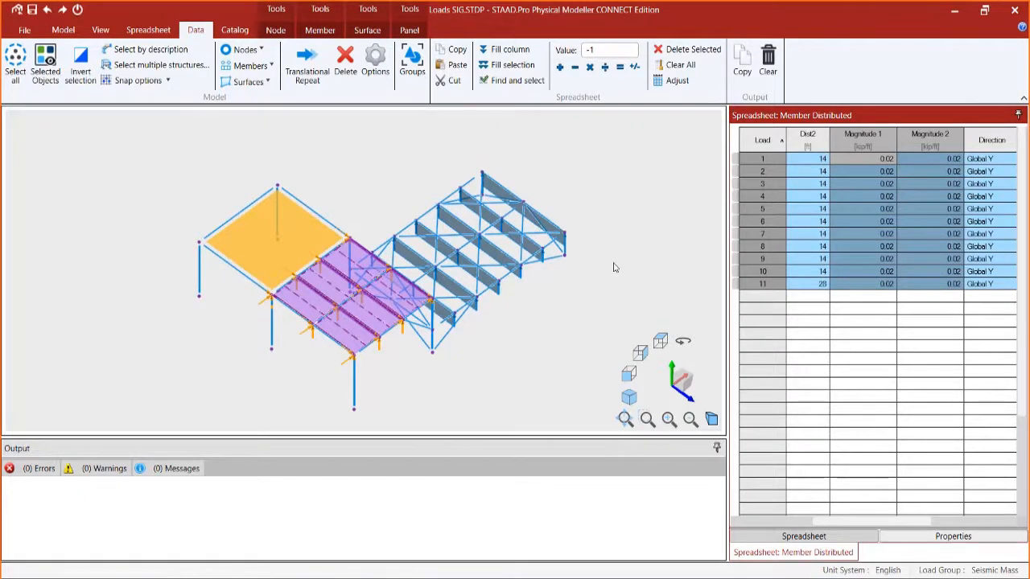
pyautogui.click(613, 267)
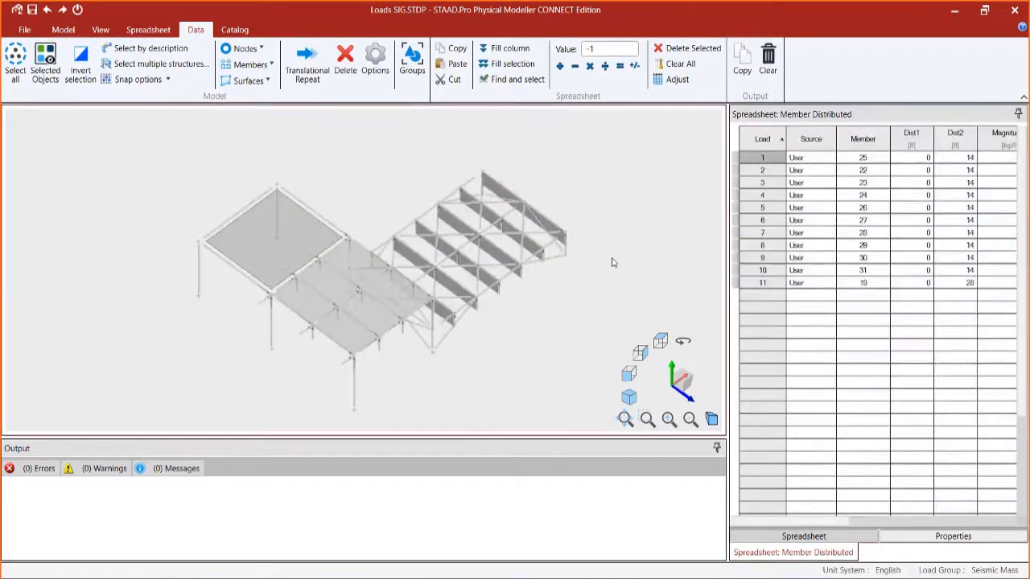
# Step: Add a uniform 0.02 kip/ft Global X distributed load in the Seismic Mass group to all roof members sharing the end beam's description
pyautogui.click(543, 216)
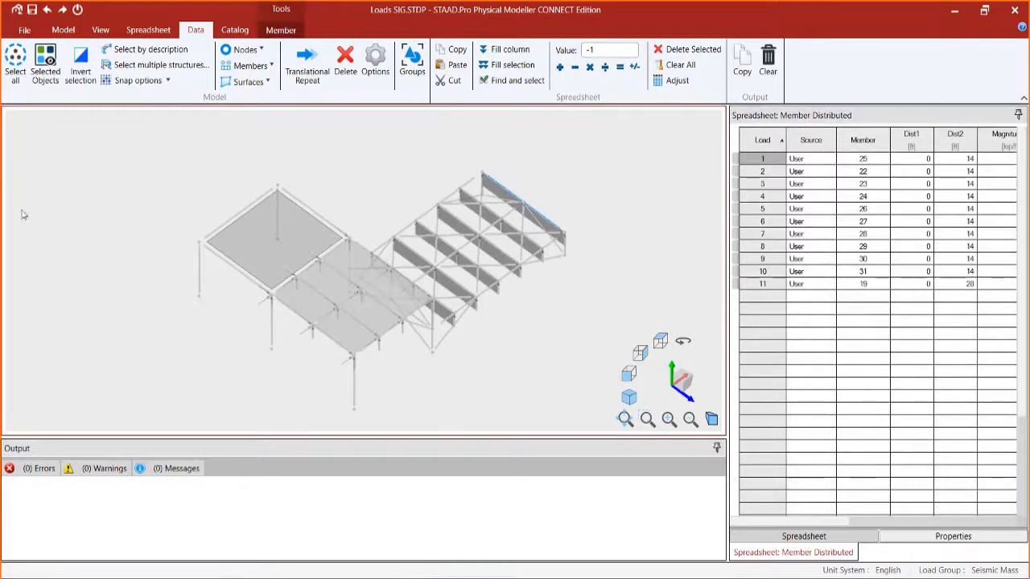
pyautogui.click(133, 49)
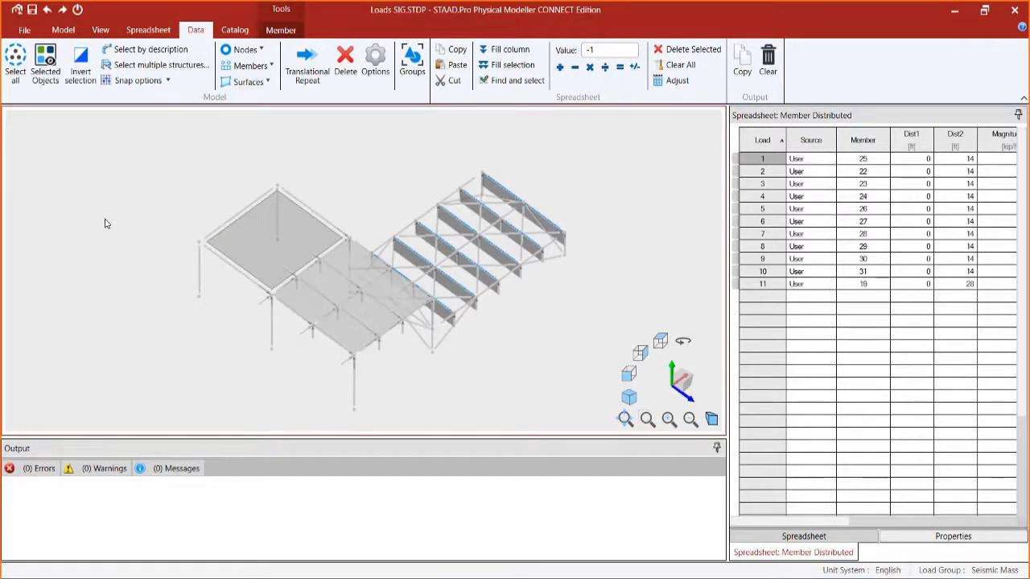
pyautogui.click(283, 31)
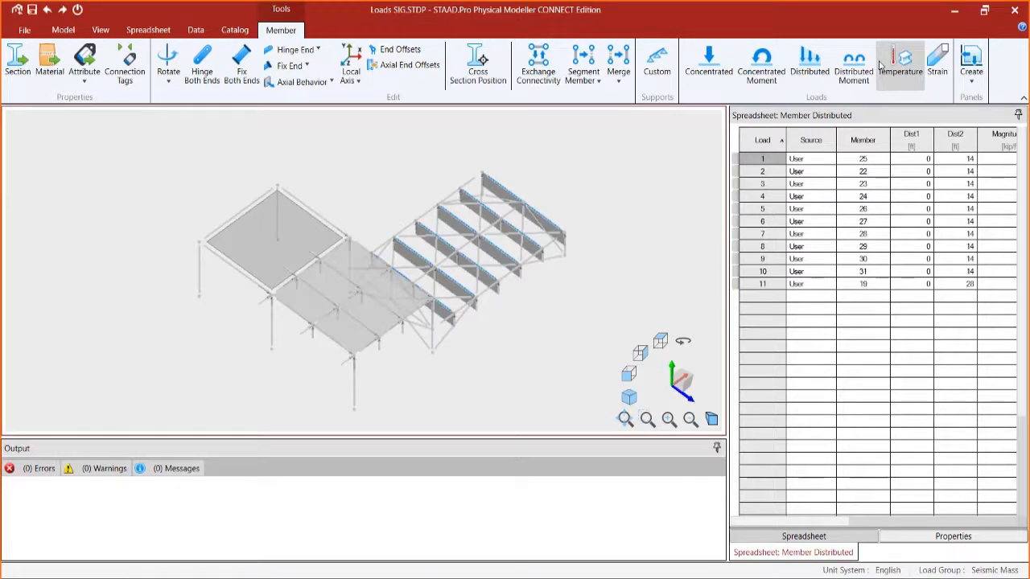
pyautogui.click(801, 74)
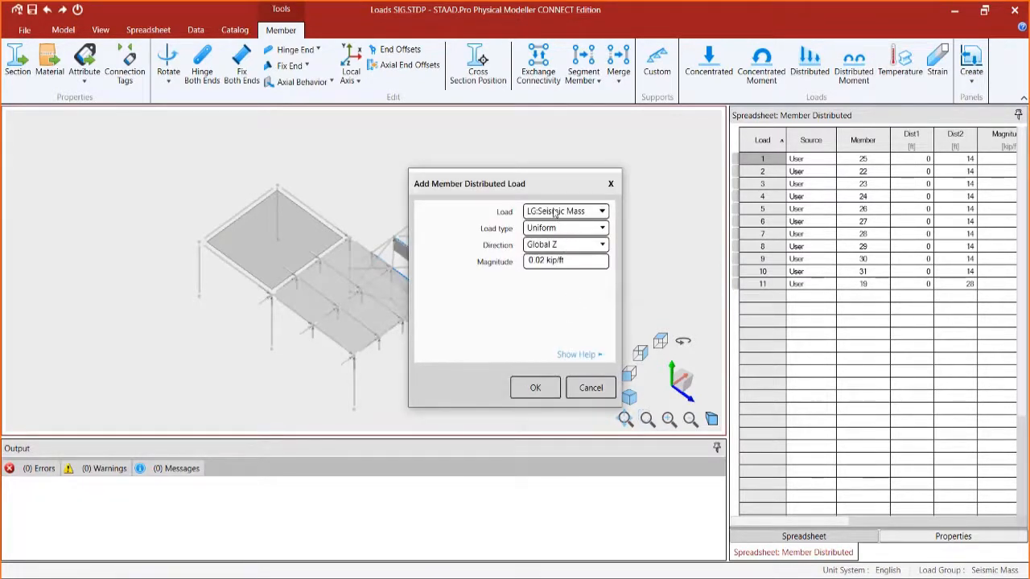
pyautogui.click(555, 210)
pyautogui.click(555, 211)
pyautogui.click(554, 229)
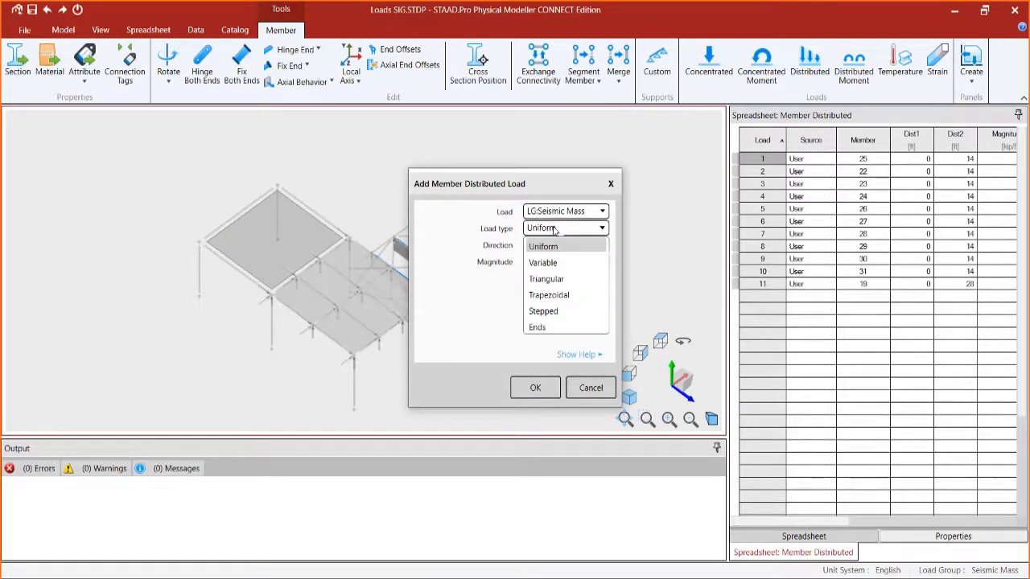
pyautogui.click(554, 229)
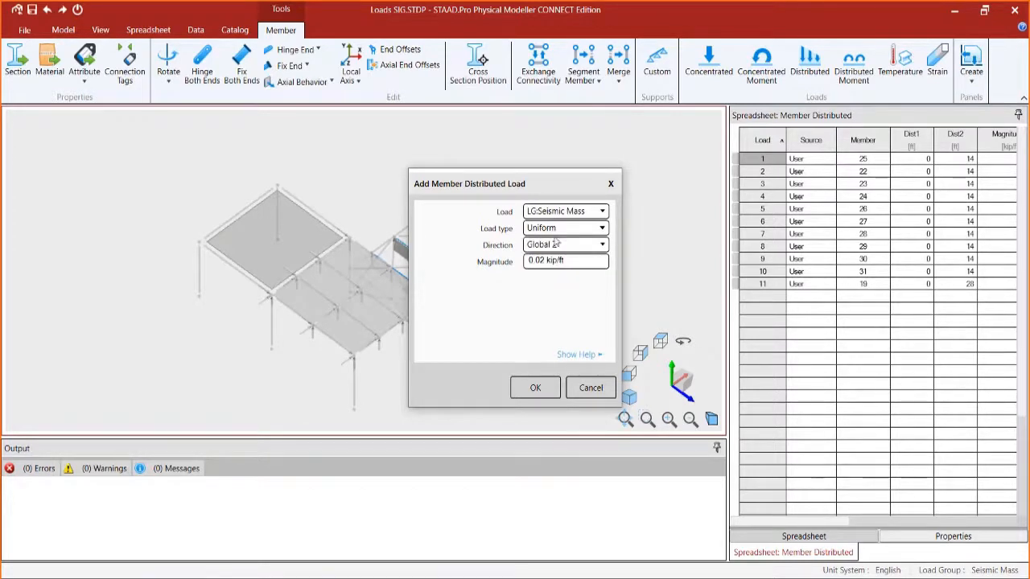
pyautogui.click(555, 243)
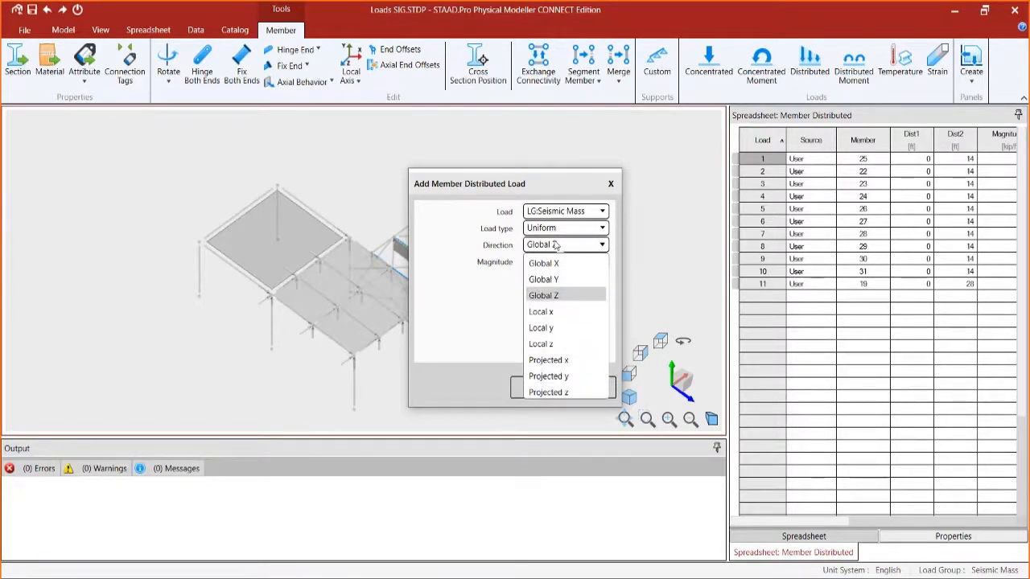
pyautogui.click(543, 263)
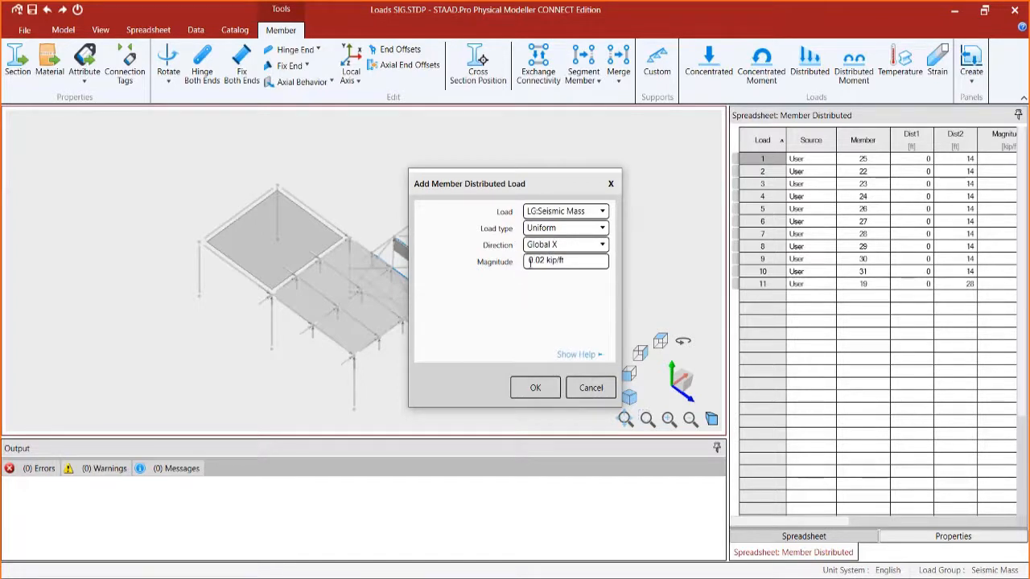
pyautogui.click(530, 262)
pyautogui.click(546, 393)
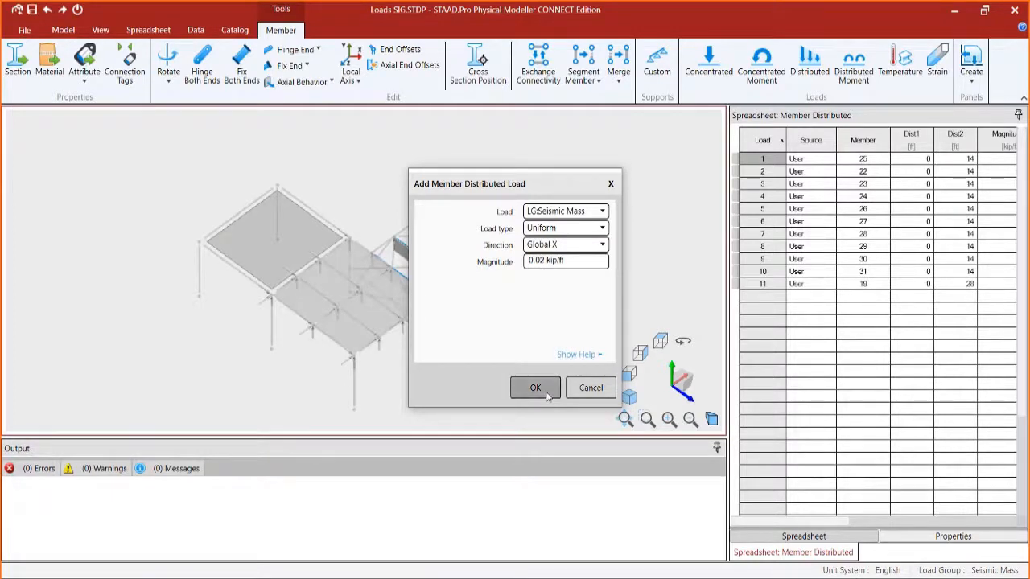
# Step: Add a uniform 0.02 kip/ft distributed load in the Global Z direction to the same roof members, in the Seismic Mass group
pyautogui.click(808, 76)
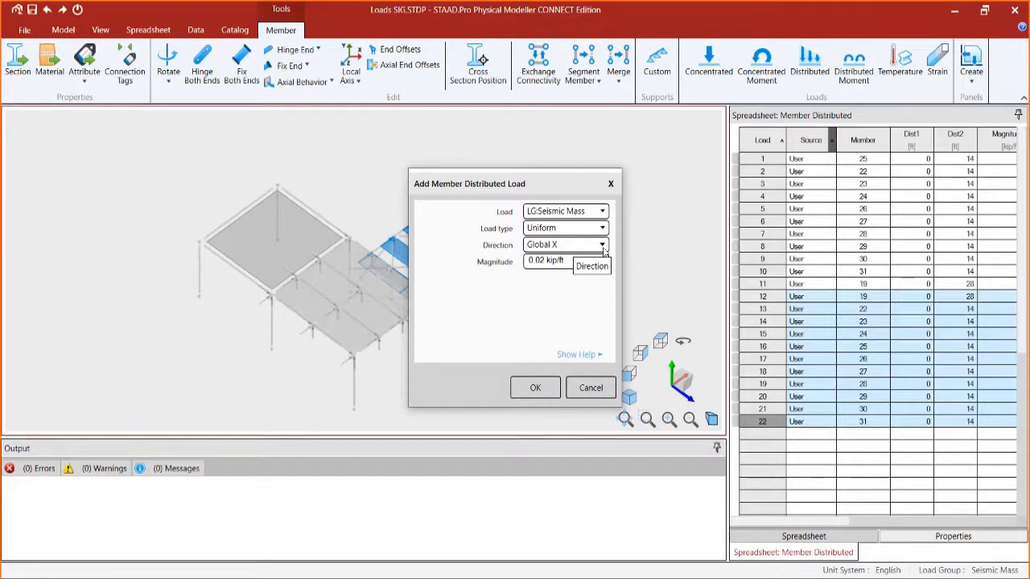
pyautogui.click(602, 245)
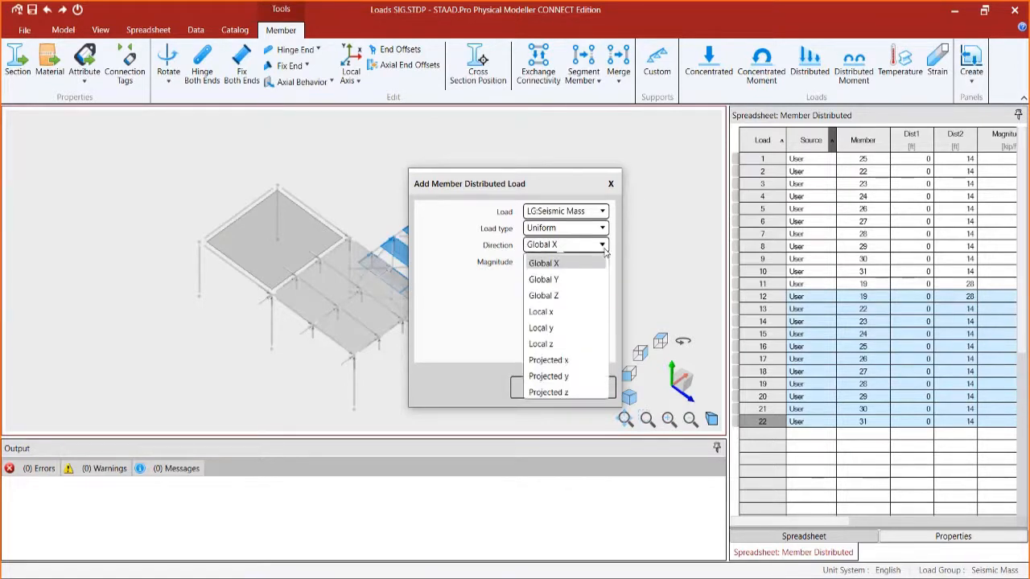
pyautogui.click(567, 295)
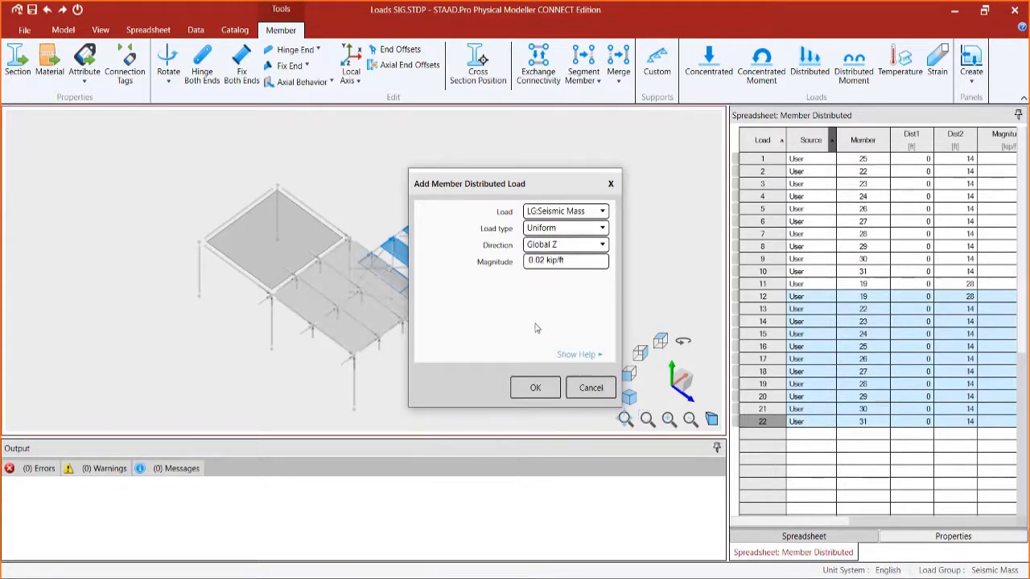
pyautogui.click(534, 387)
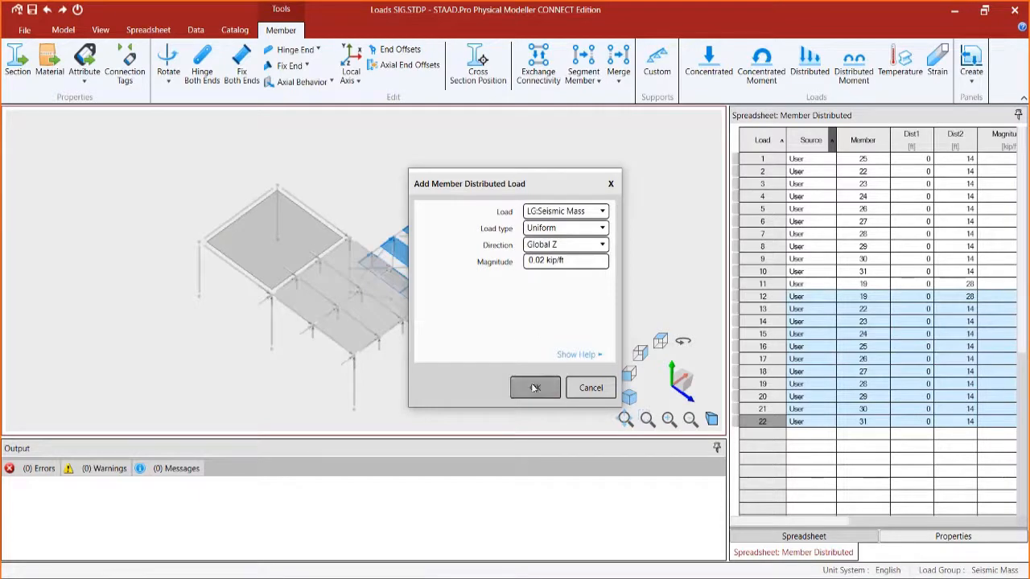
# Step: Select the whole structure and review the load tools available for nodes, members, surfaces and panels
pyautogui.moveTo(146, 126); pyautogui.dragTo(591, 433)
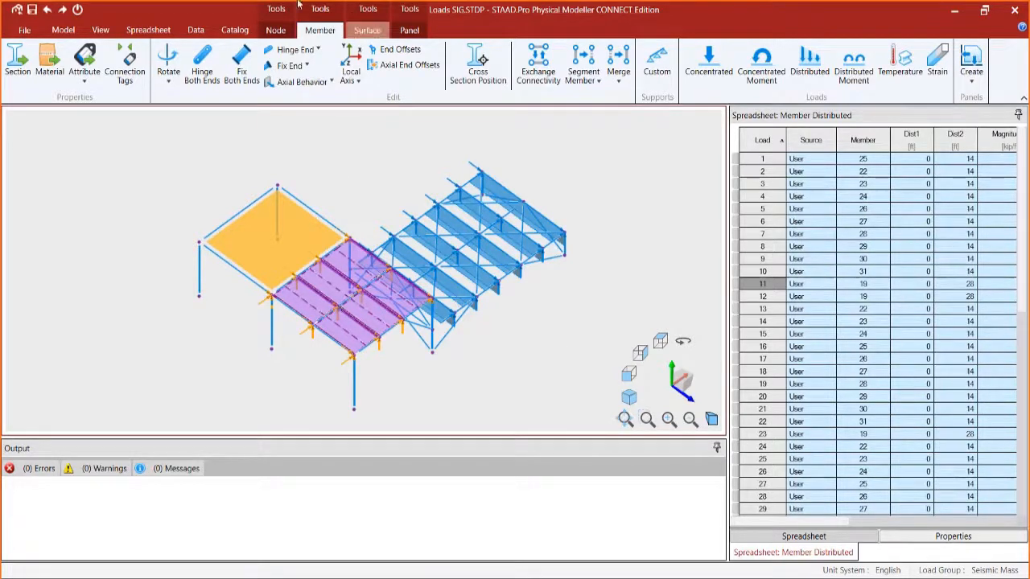
pyautogui.click(275, 30)
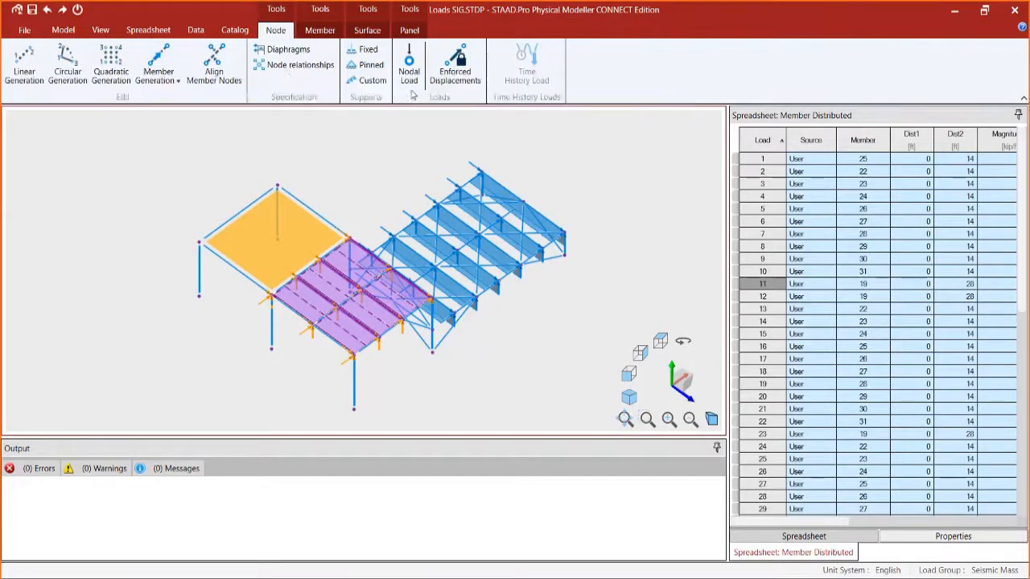
pyautogui.click(319, 29)
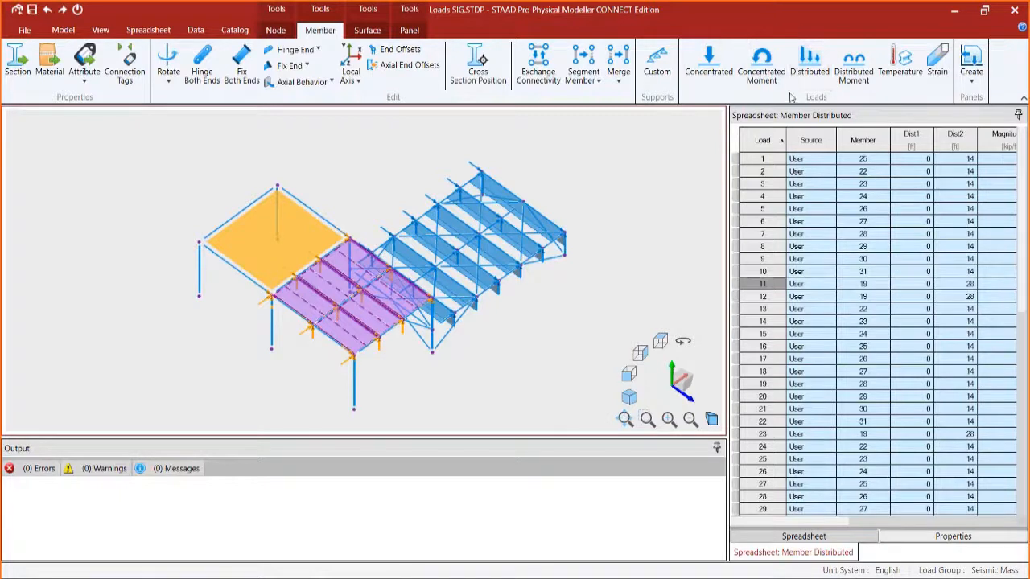
pyautogui.click(367, 30)
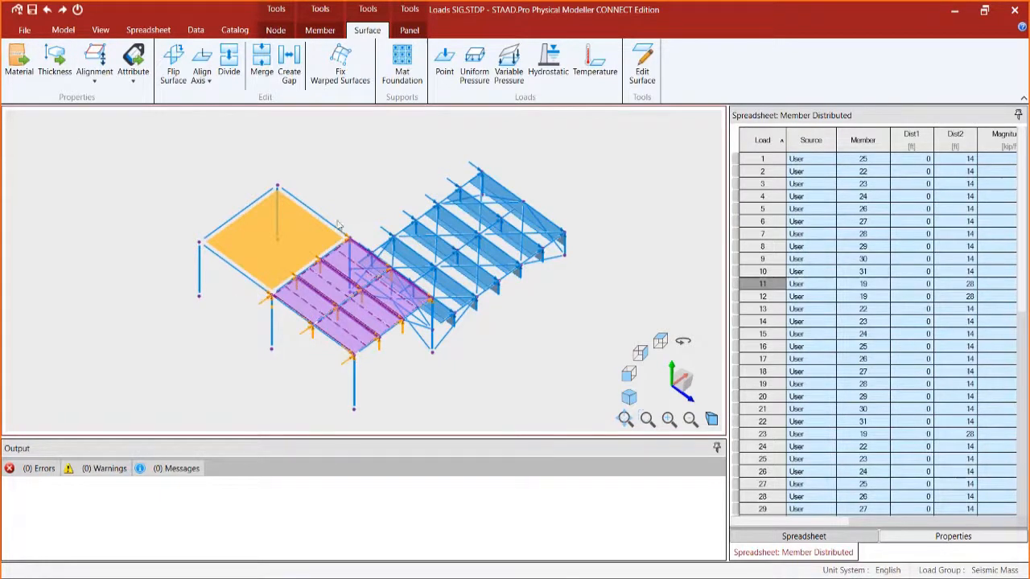
pyautogui.click(64, 30)
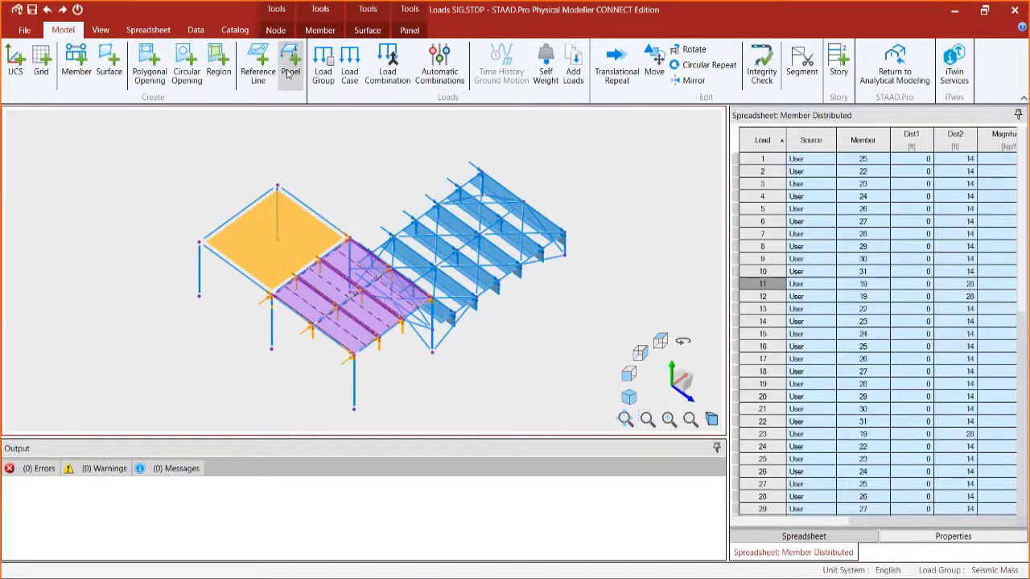
pyautogui.click(399, 31)
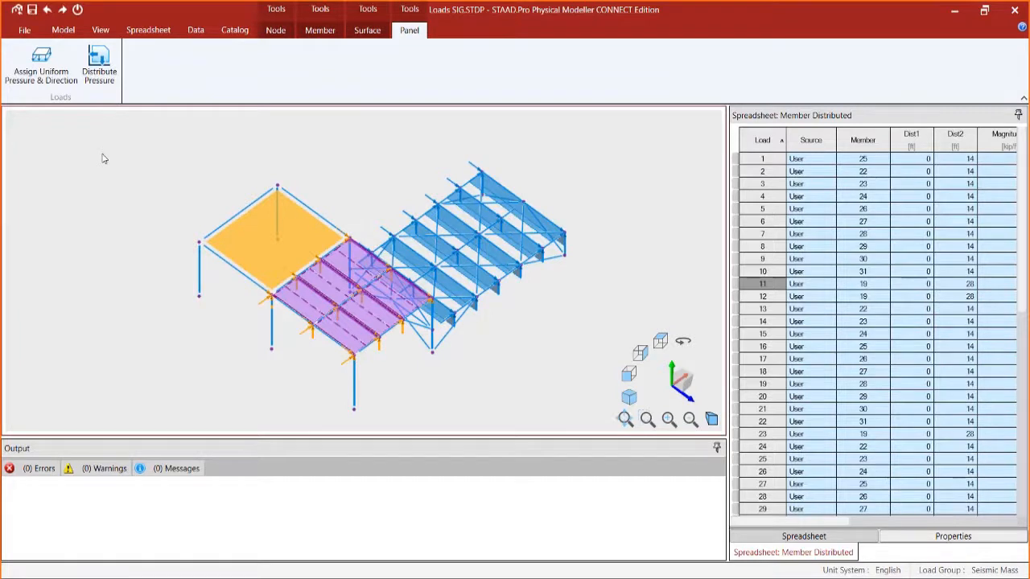
# Step: Try enabling Edge1 of panel 1 in the panel edges table, and disable it again
pyautogui.click(150, 34)
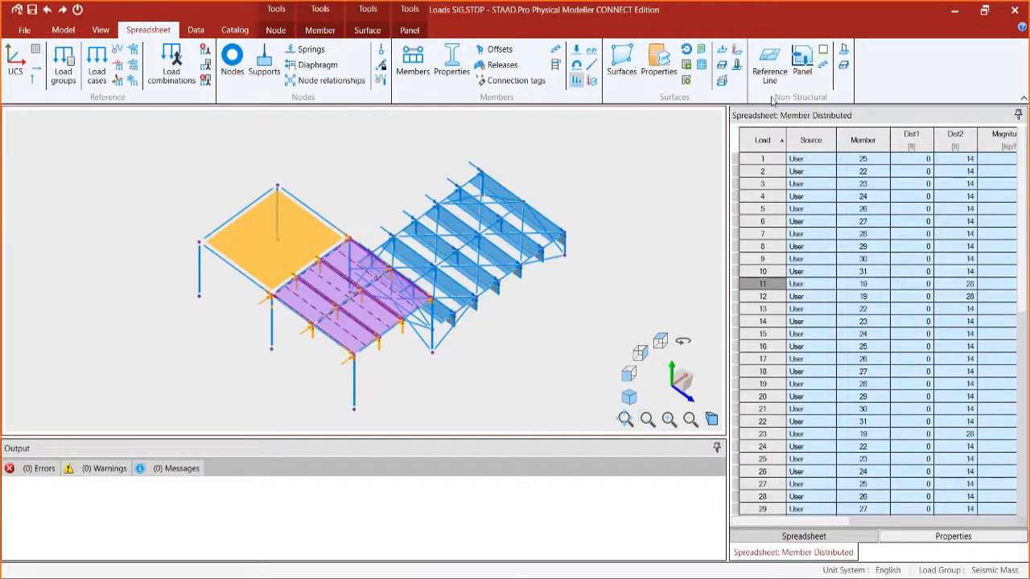
pyautogui.click(823, 50)
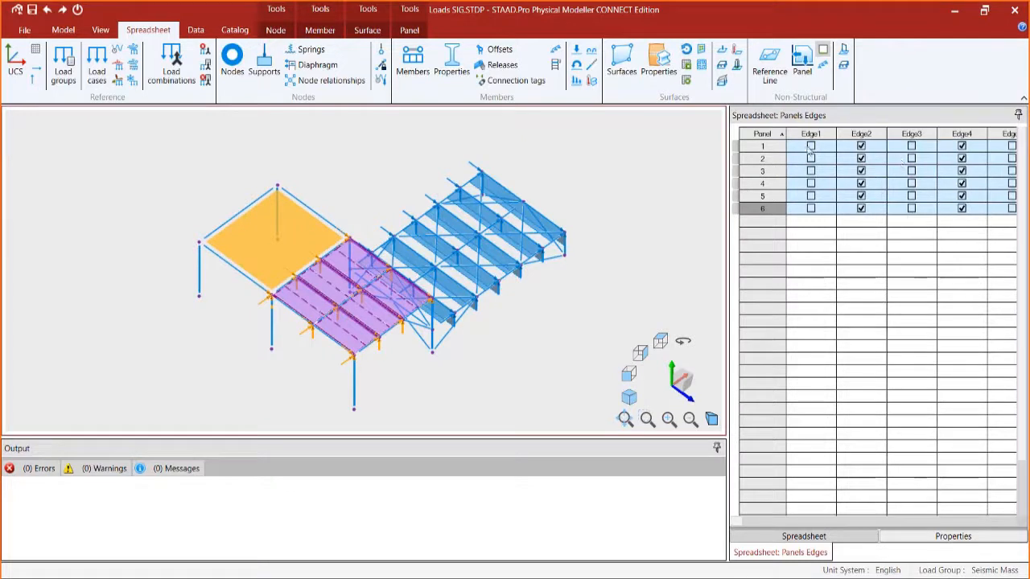
pyautogui.click(810, 146)
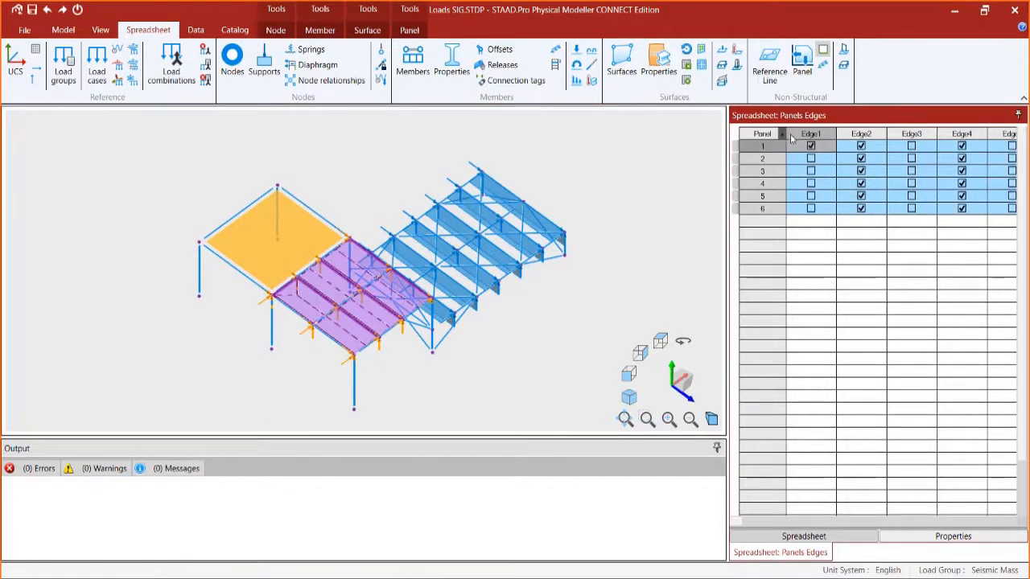
pyautogui.click(810, 147)
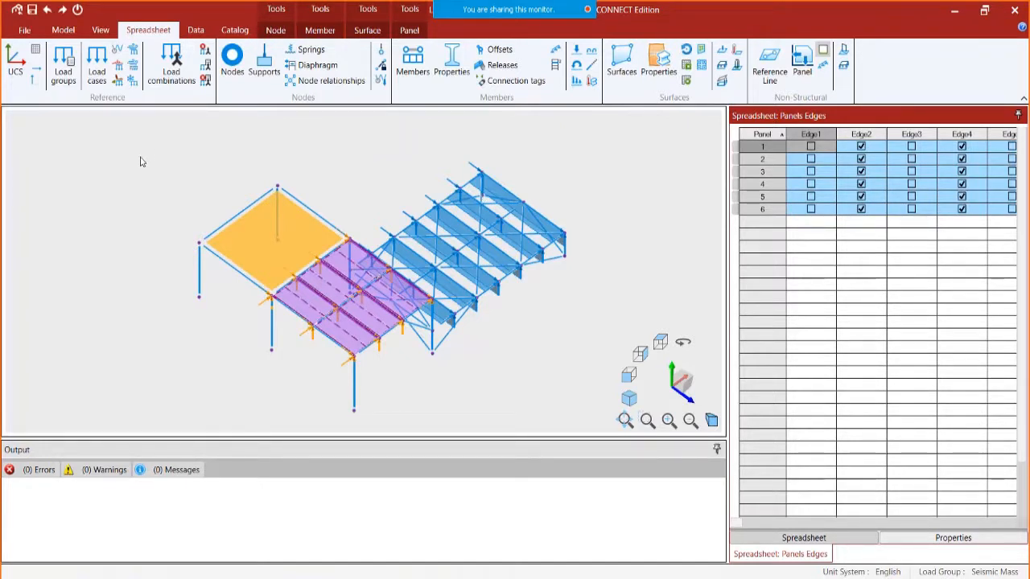
# Step: Review the analysis model options for segmenting, mesh type, node tolerances and combination load cases
pyautogui.click(63, 29)
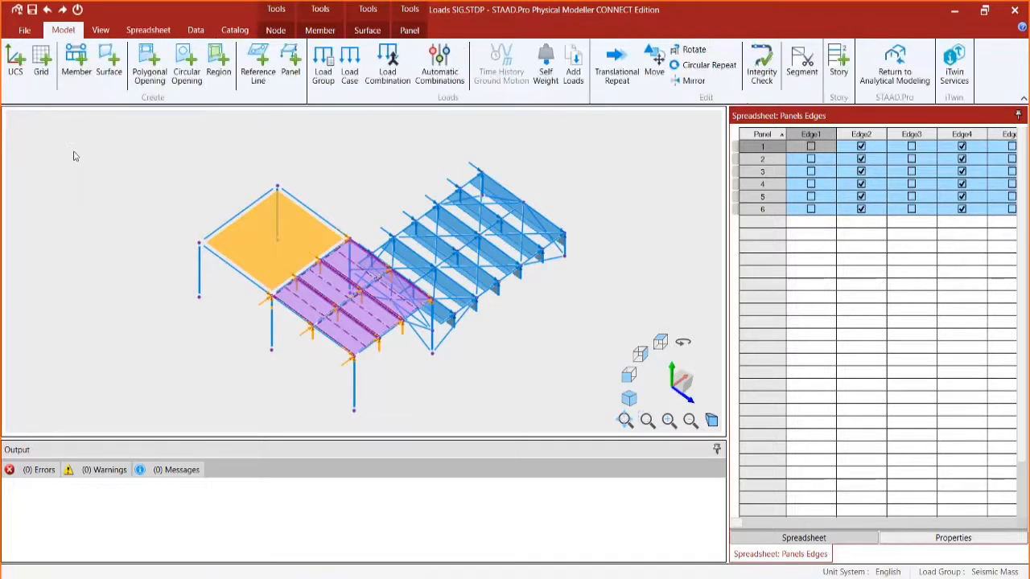
pyautogui.click(195, 29)
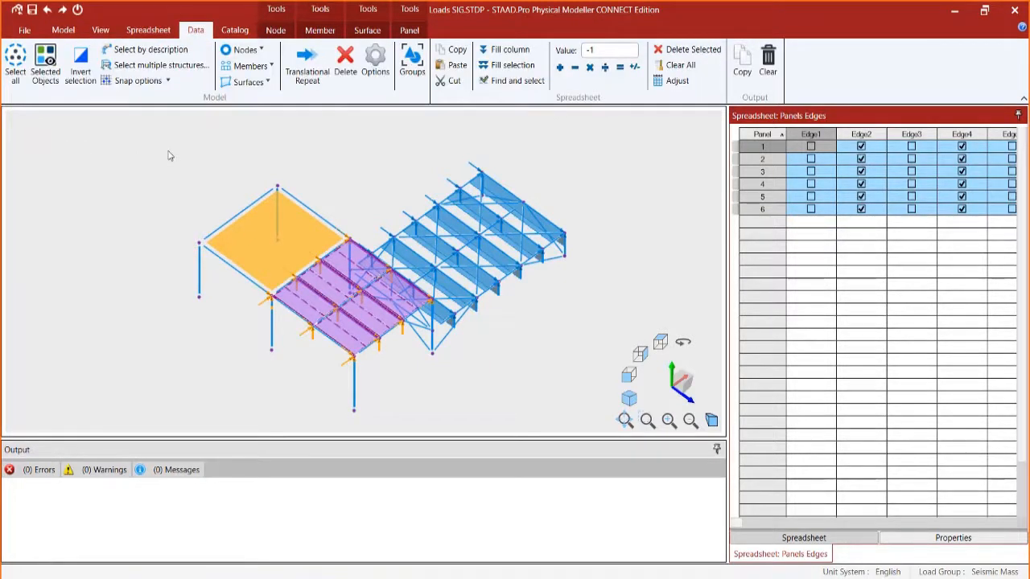
pyautogui.click(375, 71)
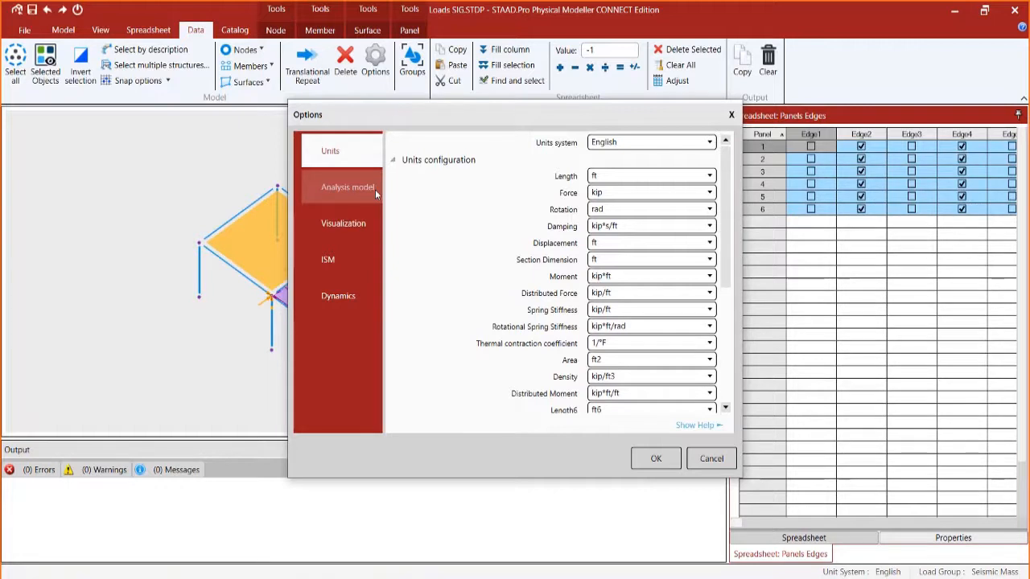
pyautogui.click(375, 189)
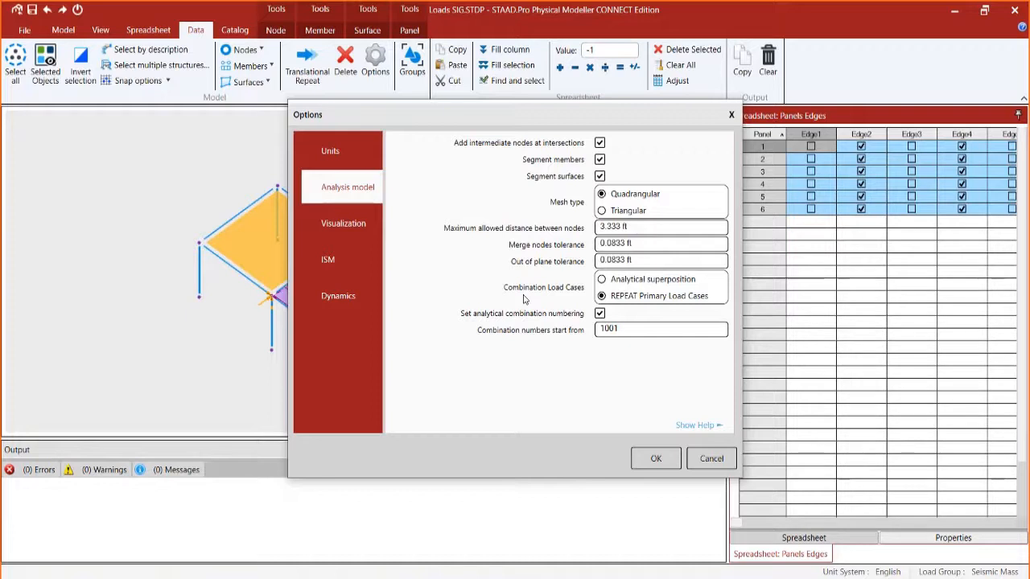
pyautogui.click(714, 461)
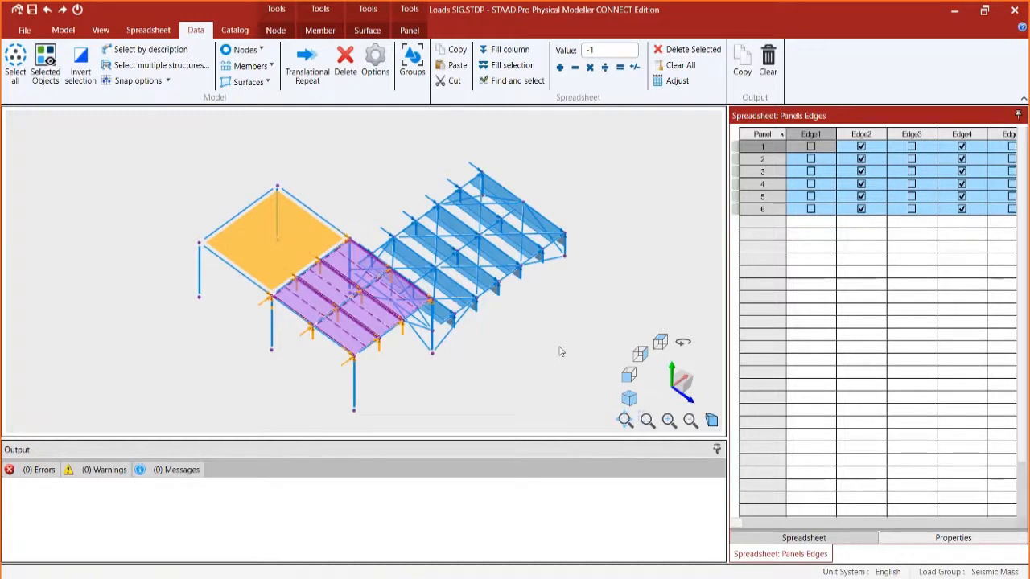
# Step: Review the load combinations table, the AISC:360-2010 PUBLIC automatic combination rules and that code's load type configuration
pyautogui.click(164, 31)
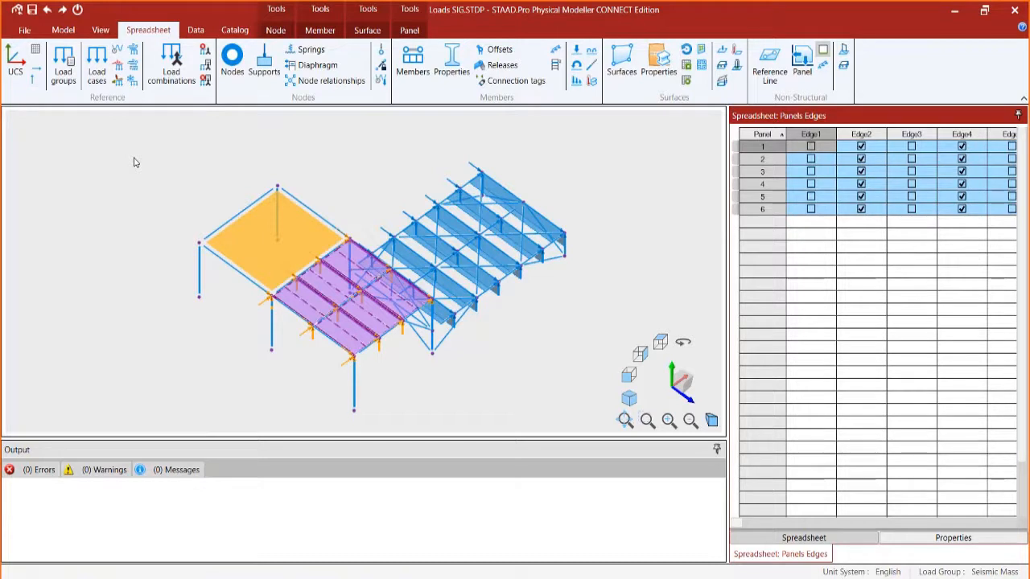
pyautogui.click(183, 82)
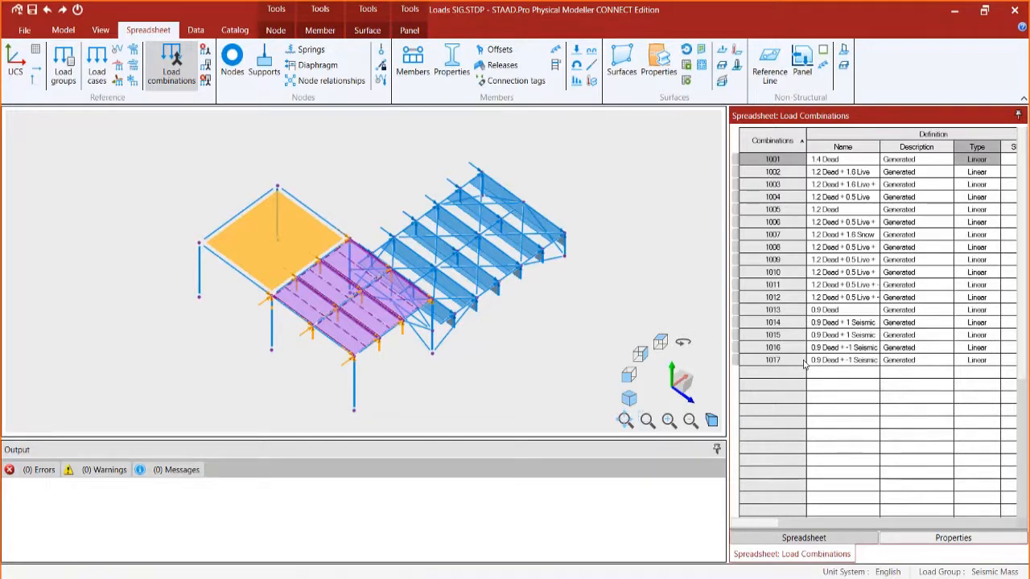
pyautogui.click(60, 32)
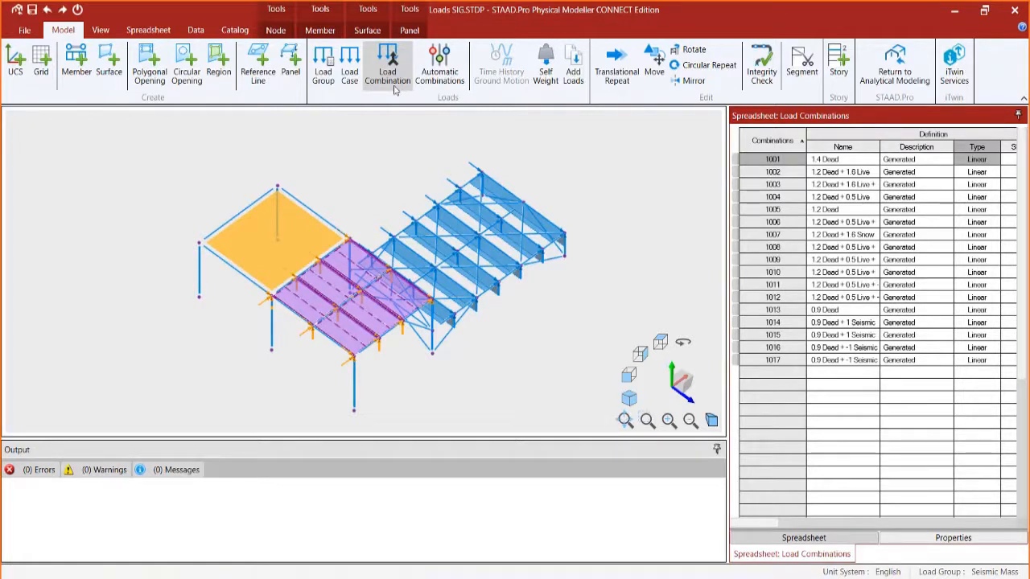
pyautogui.click(455, 74)
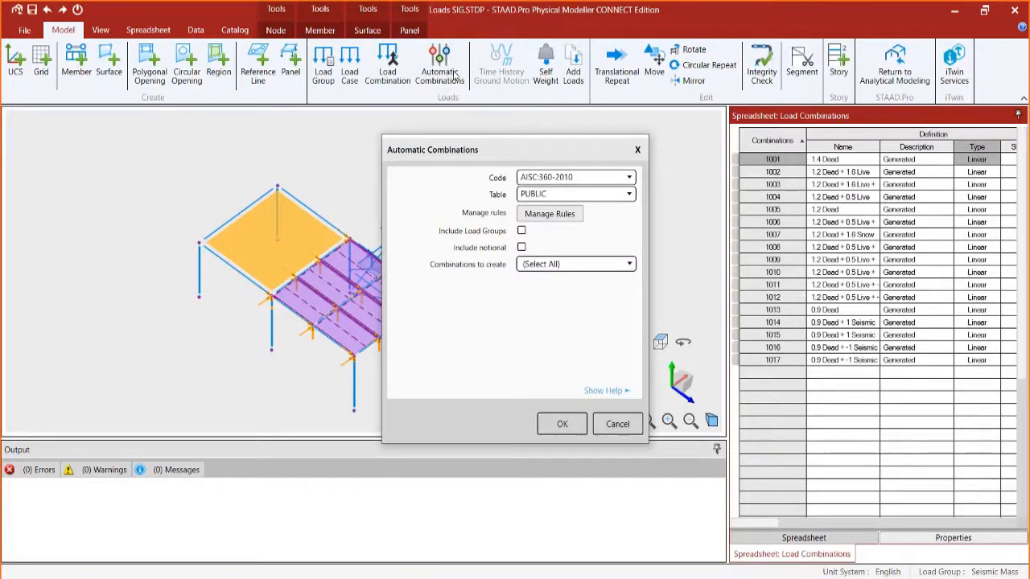
pyautogui.click(532, 213)
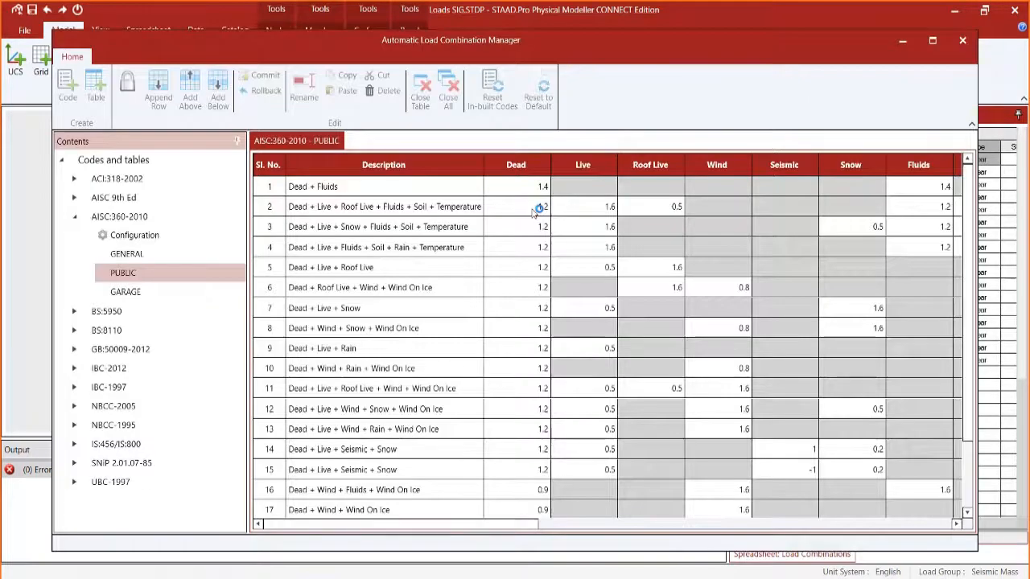
pyautogui.click(537, 209)
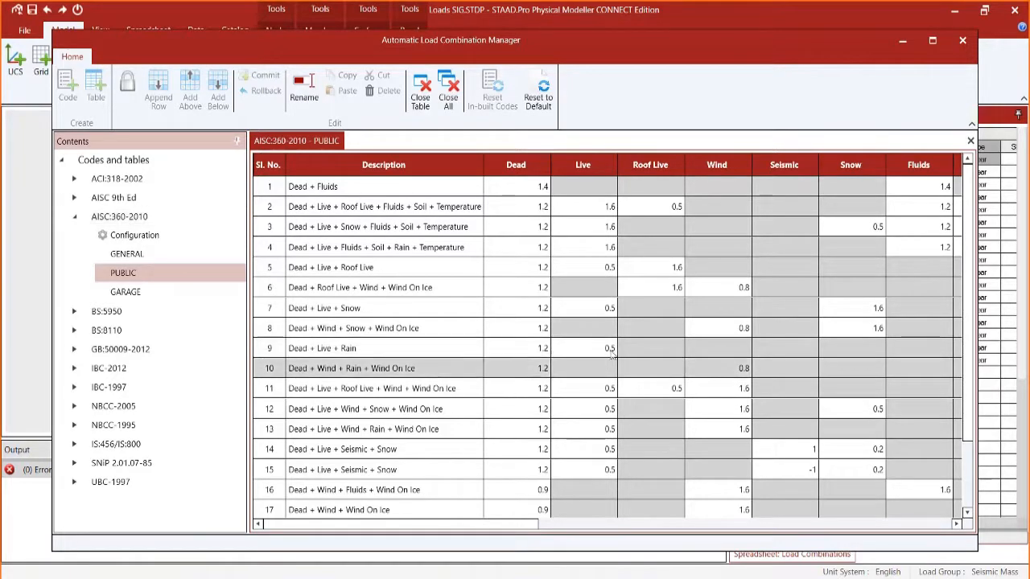
pyautogui.scroll(-1, 584, 276)
pyautogui.scroll(1, 585, 276)
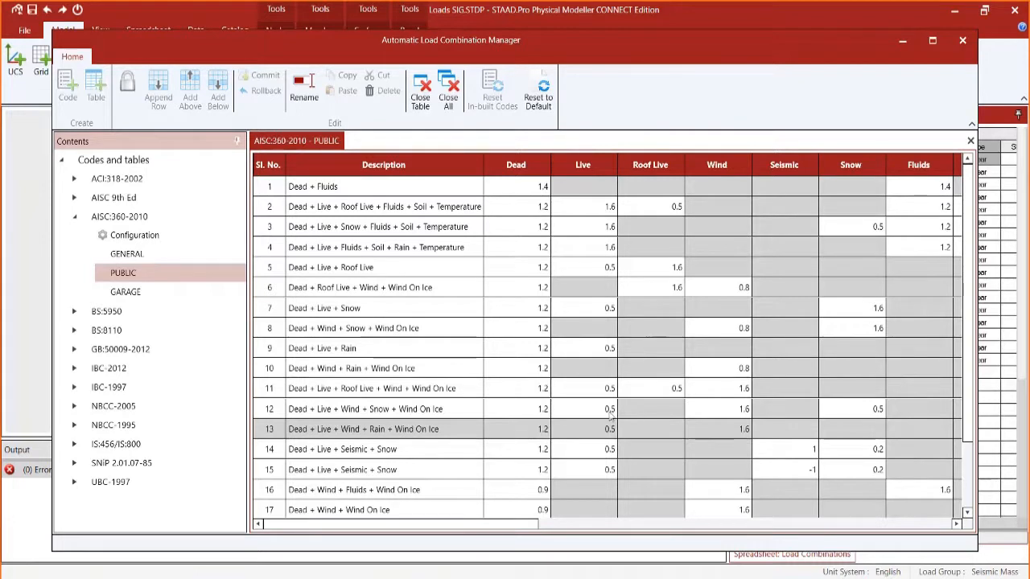
pyautogui.doubleClick(135, 236)
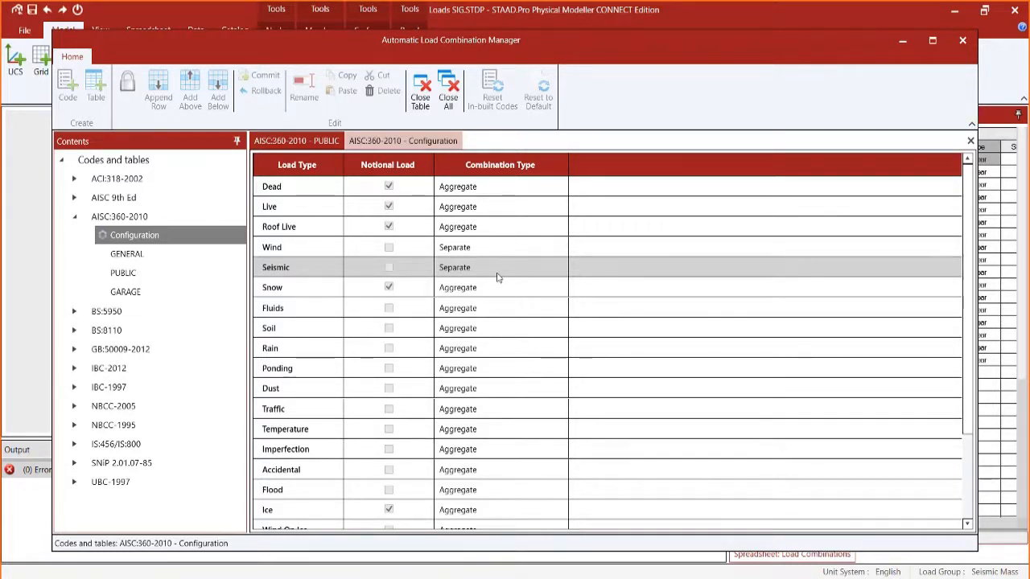
pyautogui.click(962, 40)
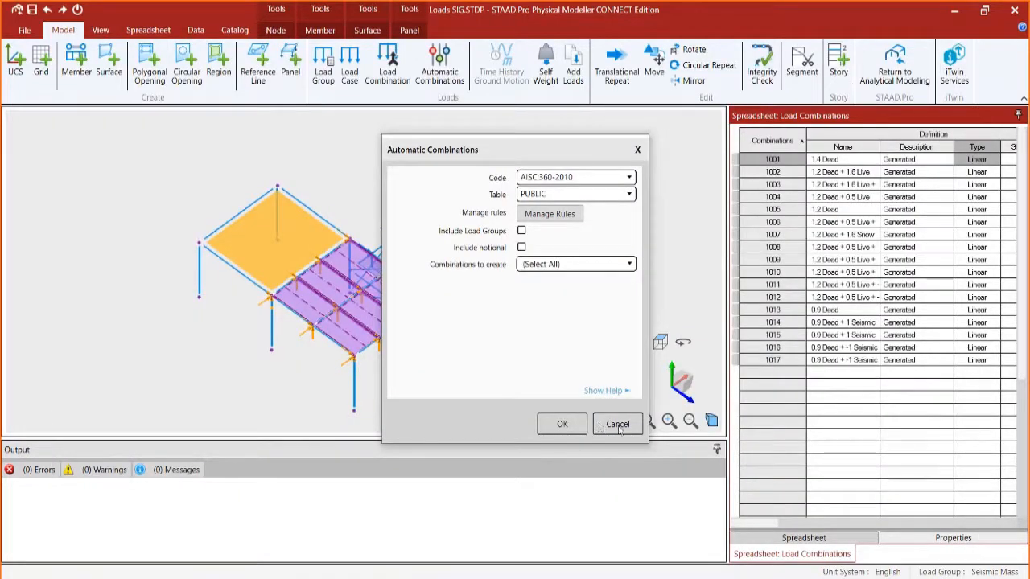
pyautogui.click(636, 150)
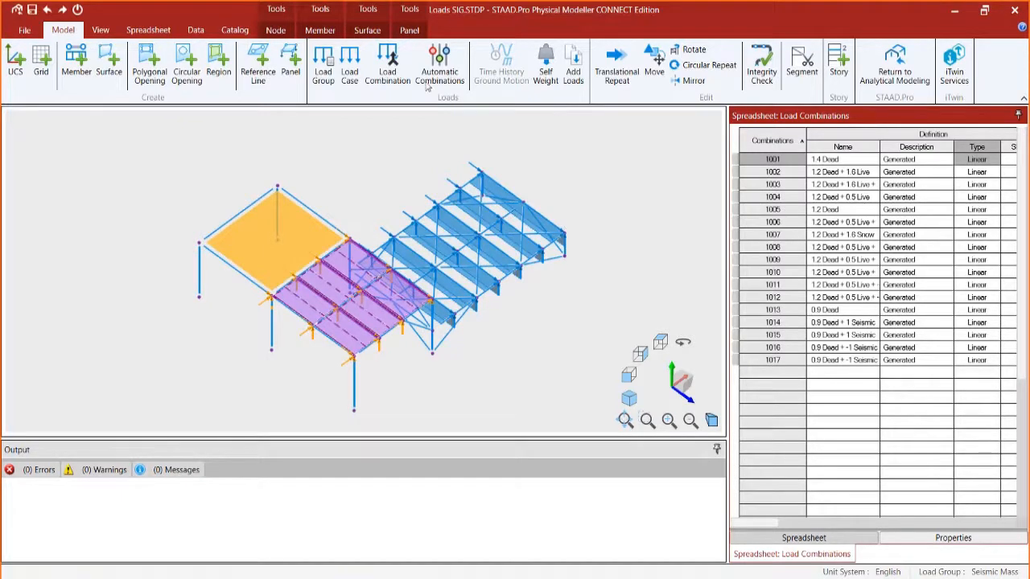
# Step: Review the seismic load definition Seismic Def 1 in the catalog, including its code, location and response parameters
pyautogui.click(233, 31)
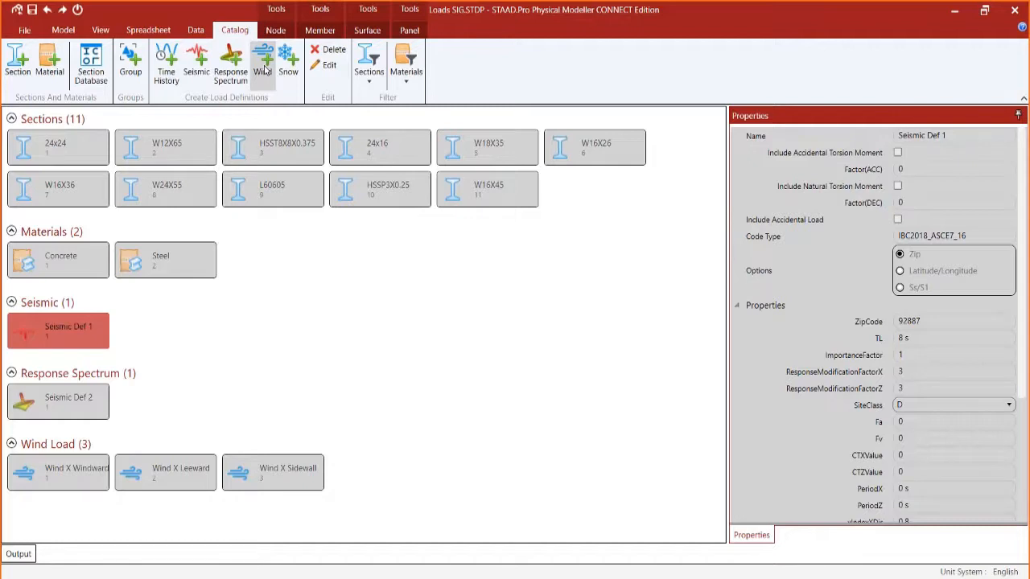
pyautogui.doubleClick(67, 335)
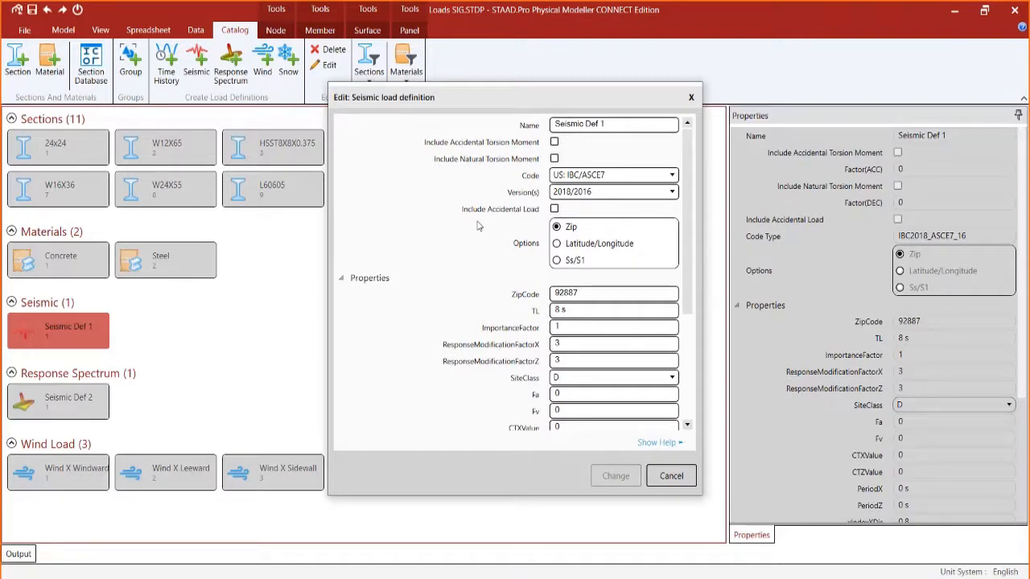
pyautogui.click(685, 473)
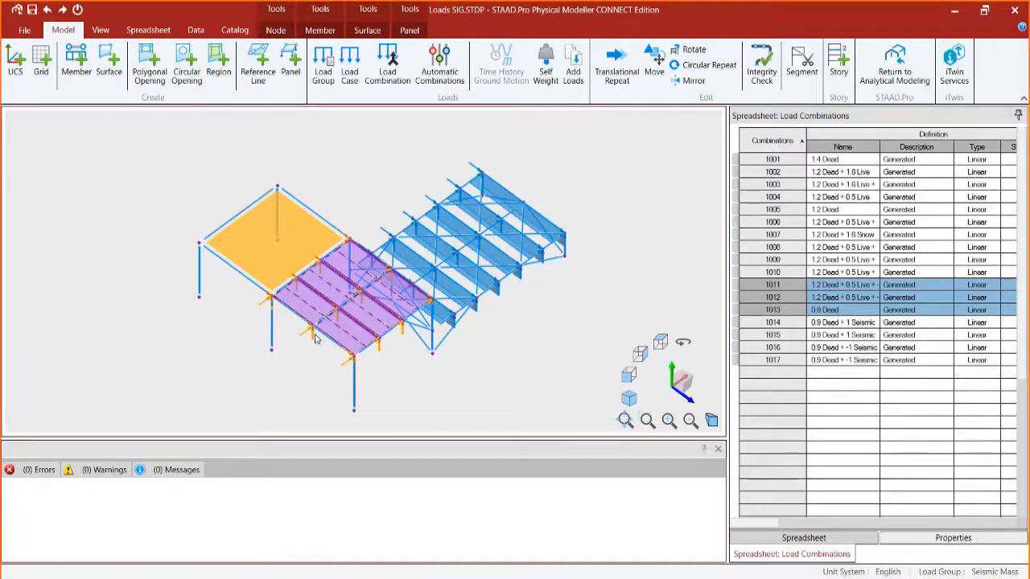
# Step: Review the new load case settings for the Seismic Definition category with parameter set Seismic Def 1, without creating the case
pyautogui.click(351, 80)
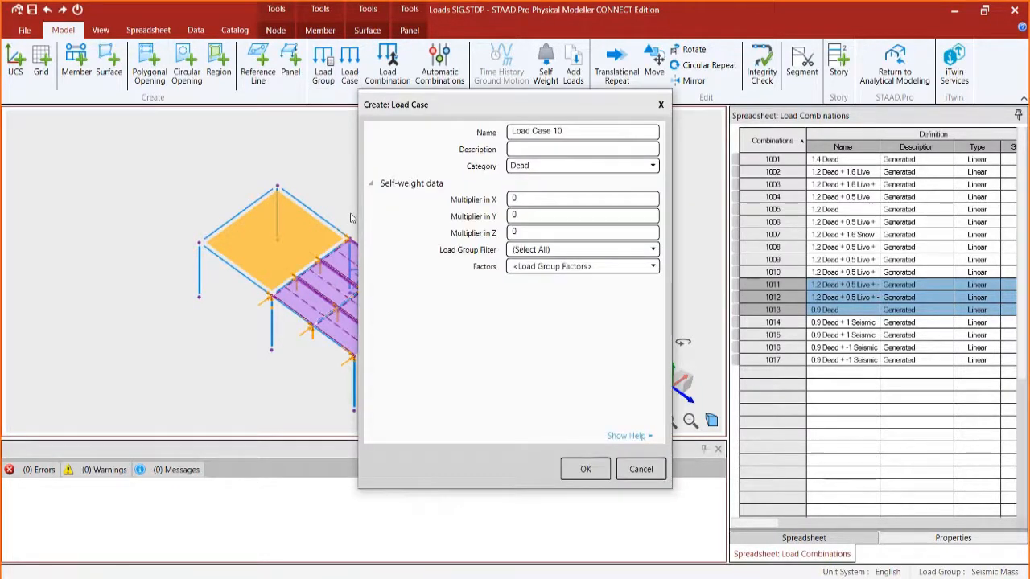
pyautogui.click(519, 168)
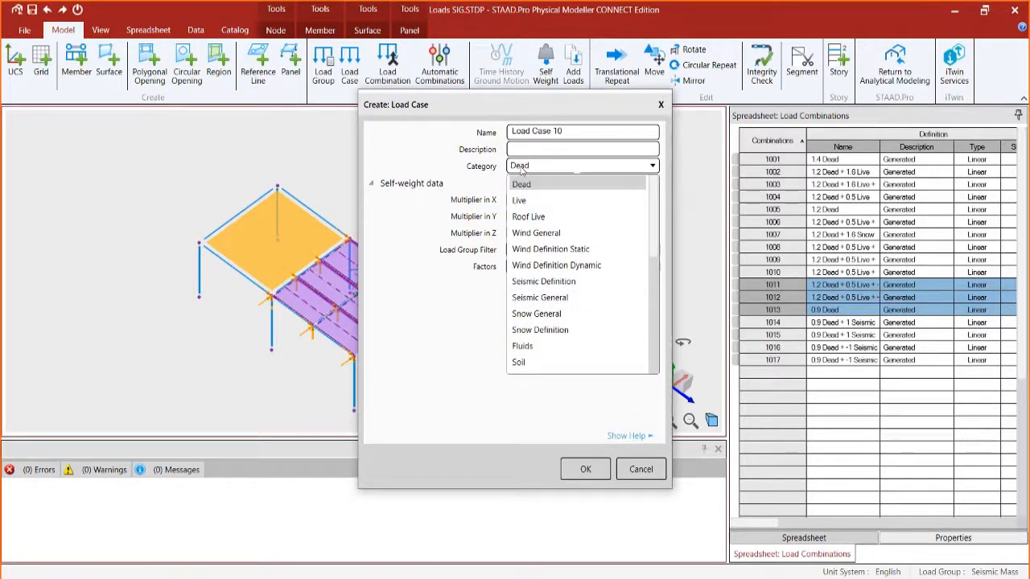
pyautogui.click(563, 281)
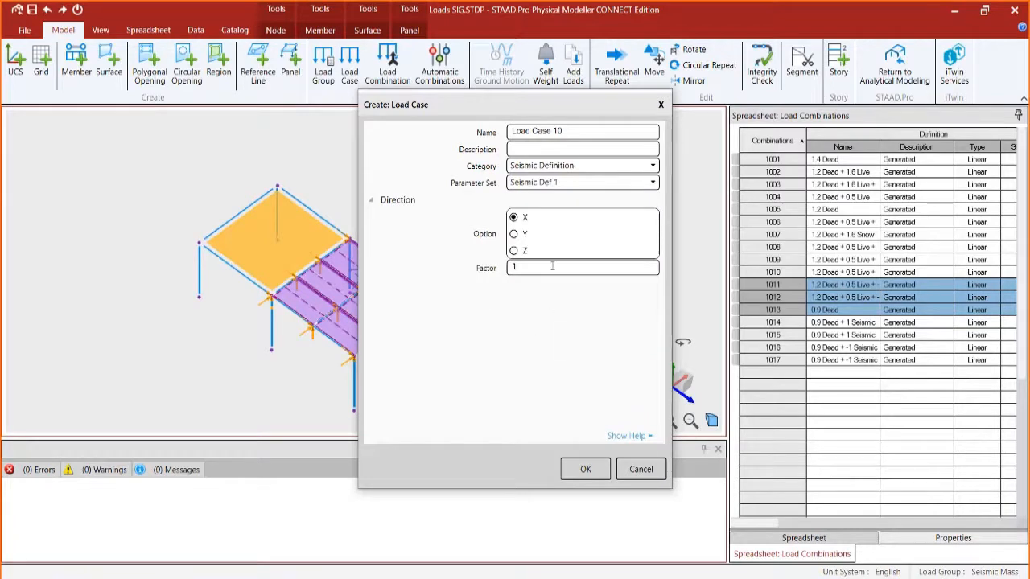
pyautogui.click(544, 184)
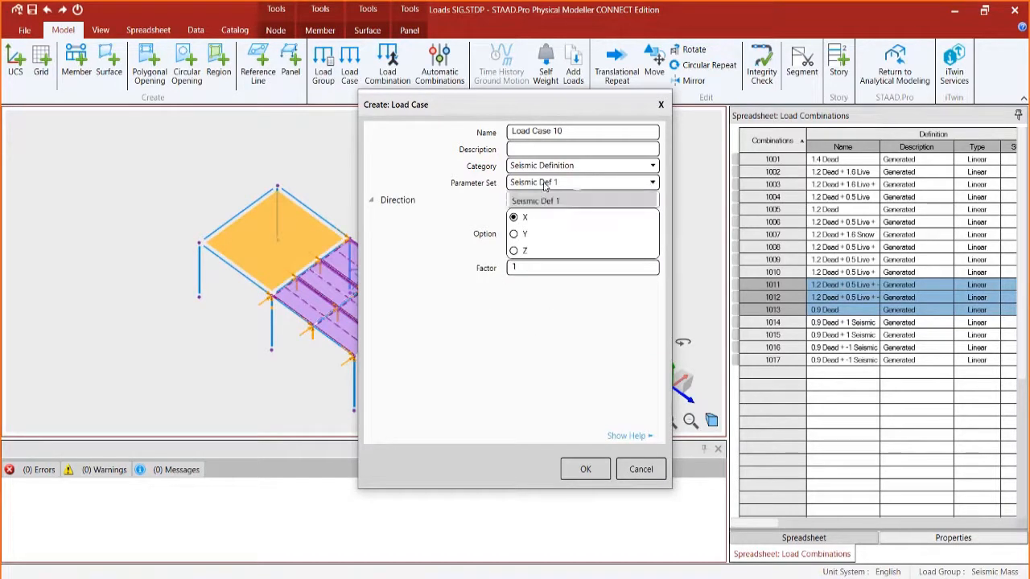
pyautogui.click(543, 185)
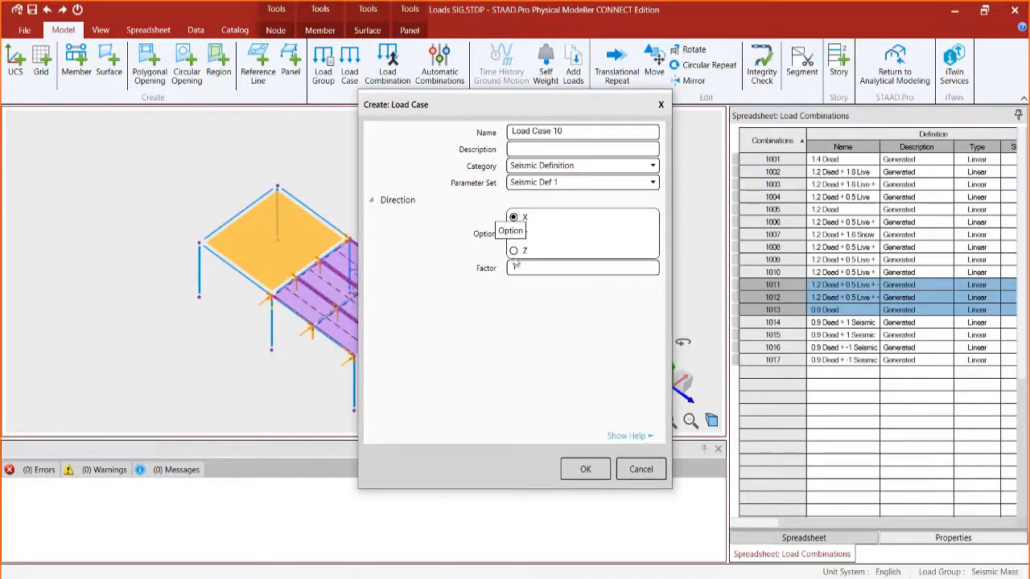
pyautogui.click(641, 469)
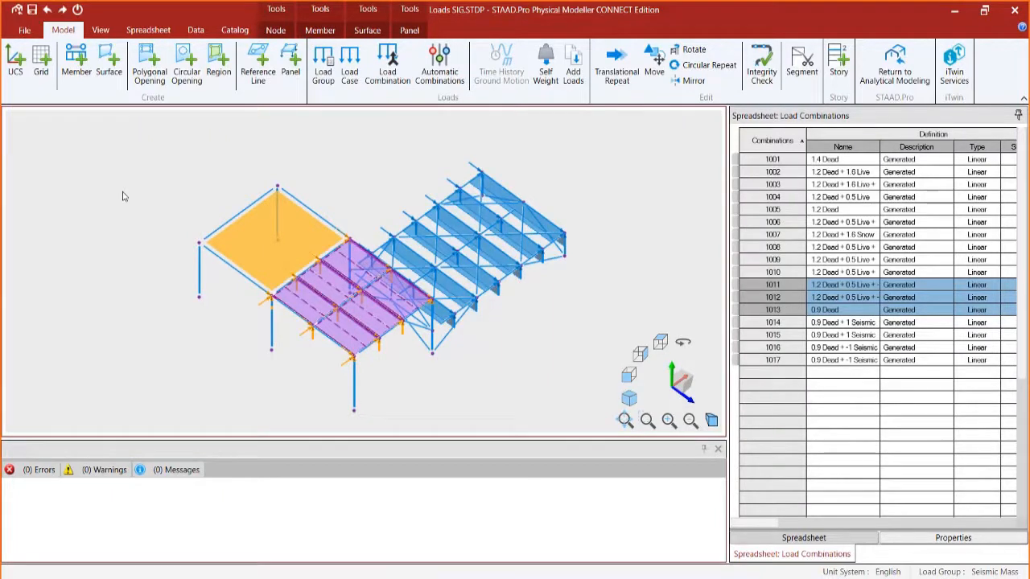
# Step: Examine the regular, response spectrum, seismic and static wind load case tables, including their definitions and direction factors
pyautogui.click(148, 32)
pyautogui.click(97, 65)
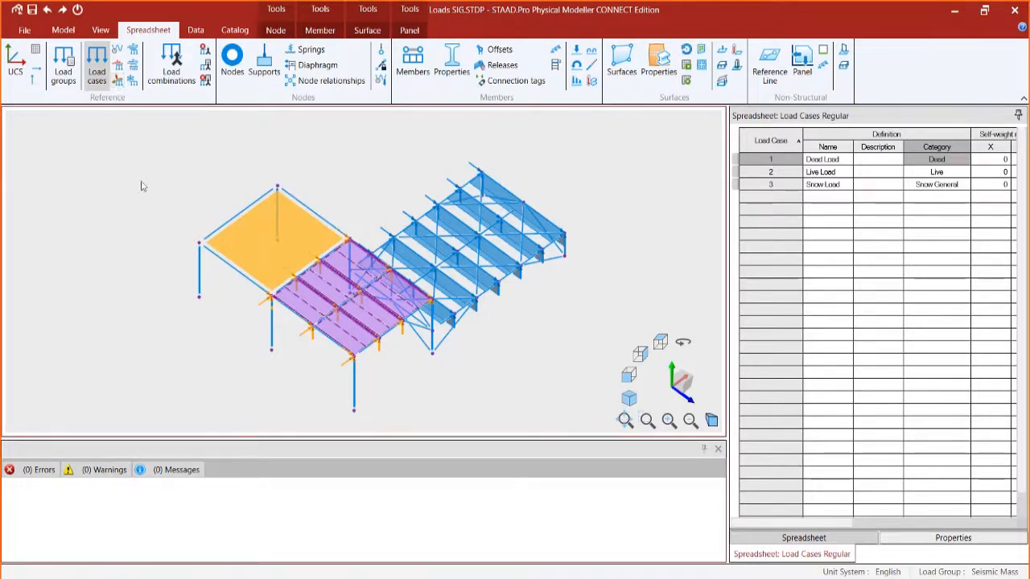
pyautogui.click(116, 82)
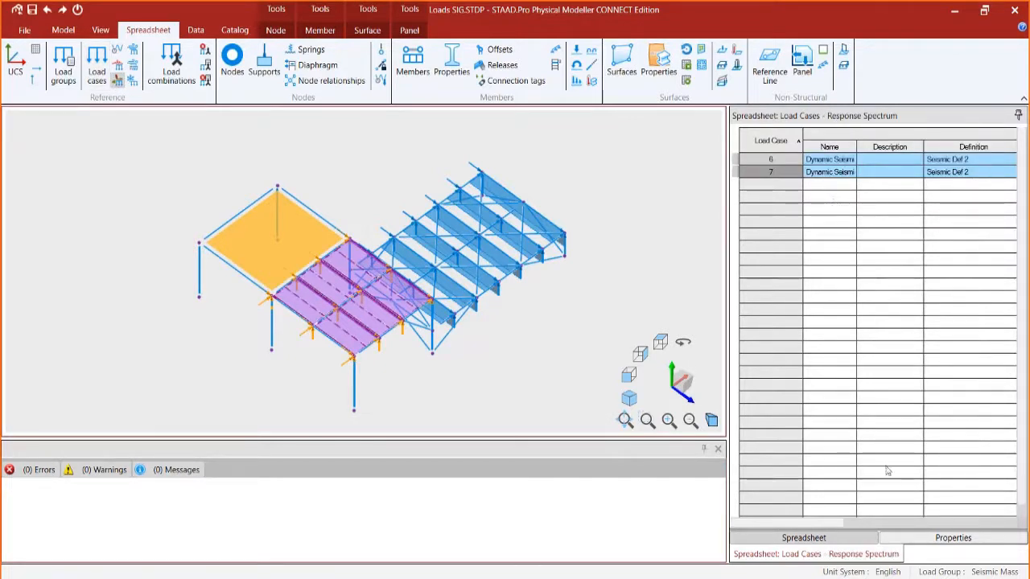
pyautogui.moveTo(831, 525); pyautogui.dragTo(981, 525)
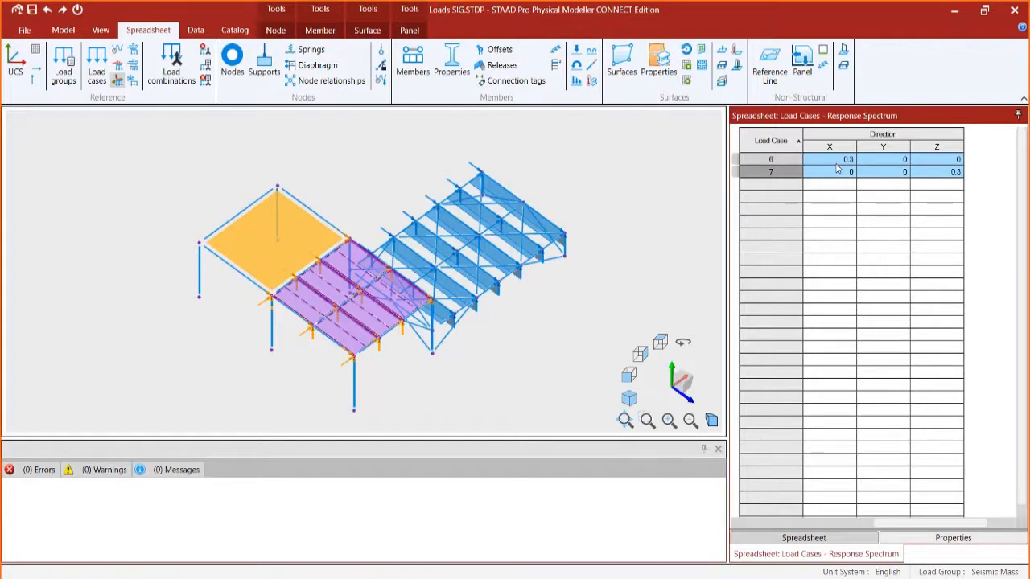
pyautogui.click(116, 68)
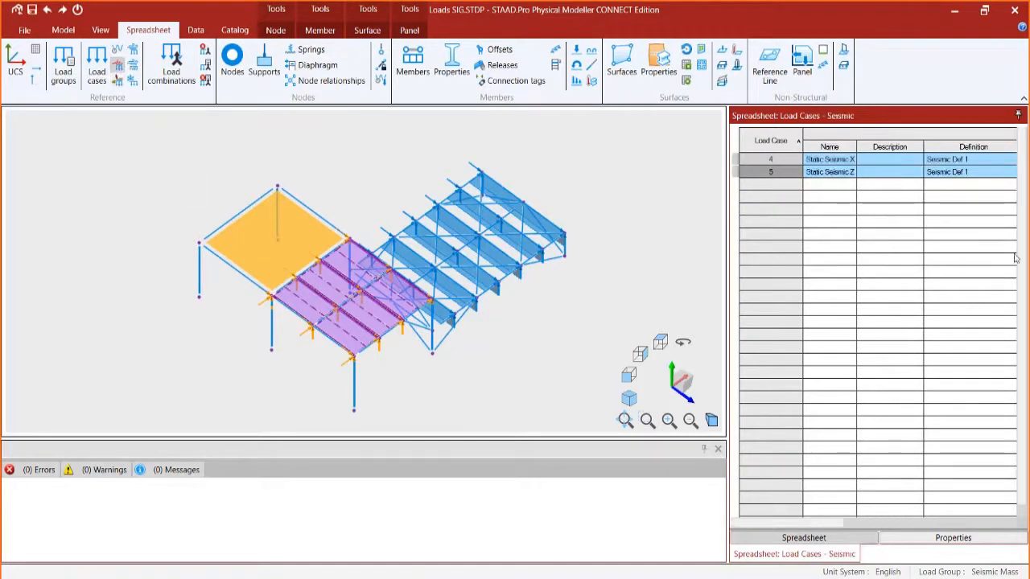
pyautogui.moveTo(772, 523); pyautogui.dragTo(904, 540)
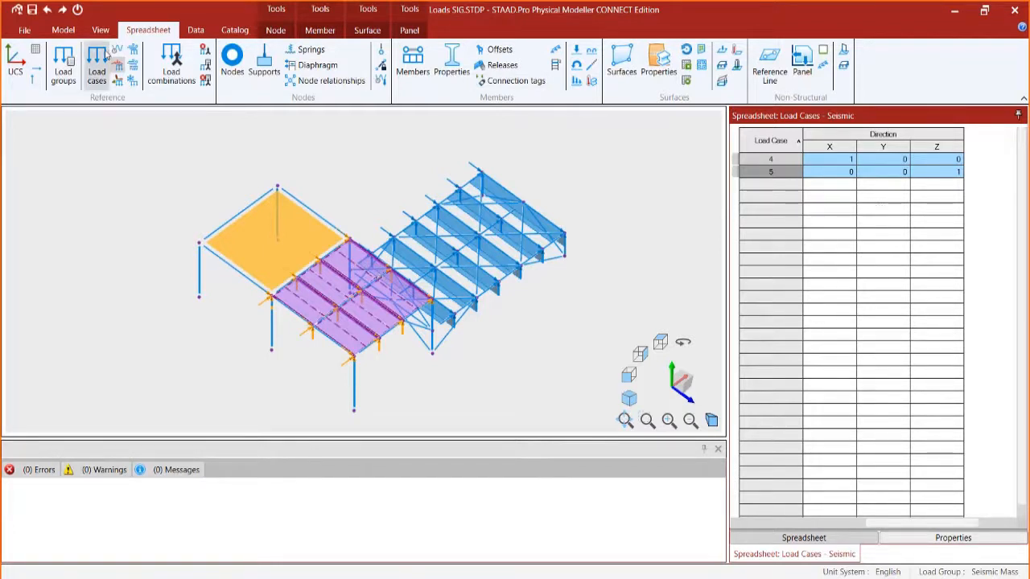
pyautogui.click(134, 50)
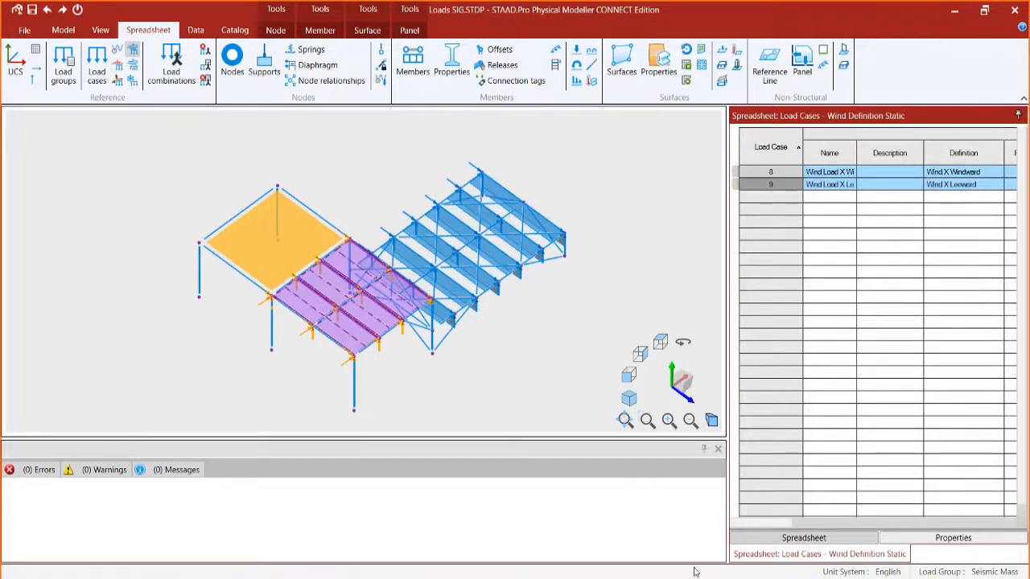
pyautogui.moveTo(765, 522); pyautogui.dragTo(744, 550)
# Step: Review the dynamics options for modal analysis, time history, damping and response spectrum, leaving them unchanged
pyautogui.click(63, 31)
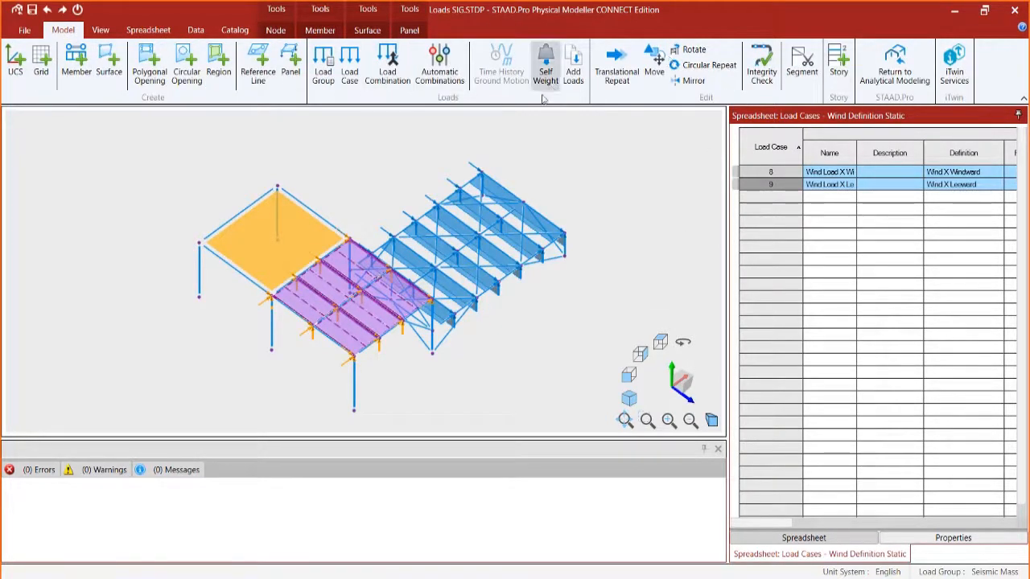
pyautogui.click(196, 30)
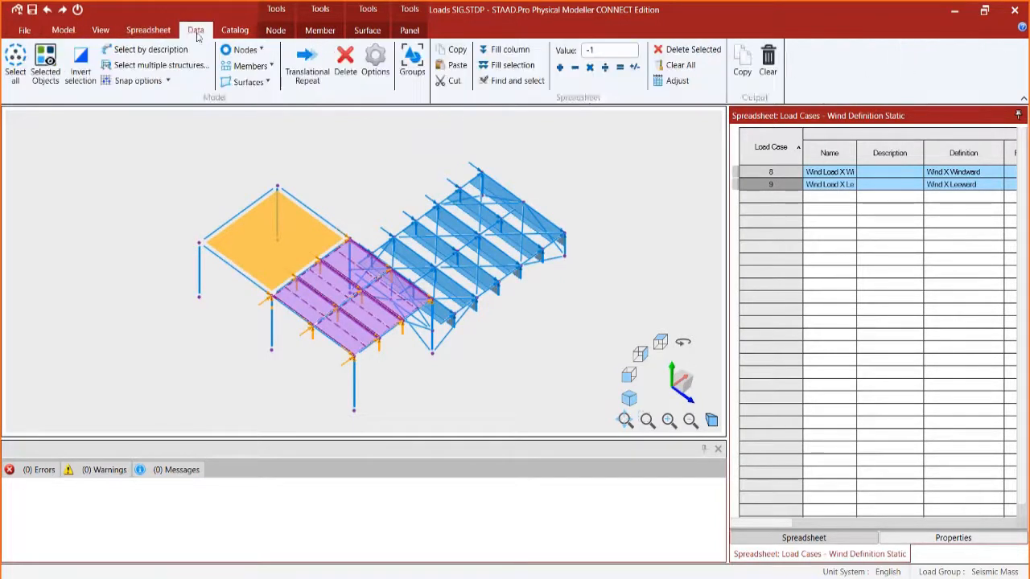
pyautogui.click(374, 65)
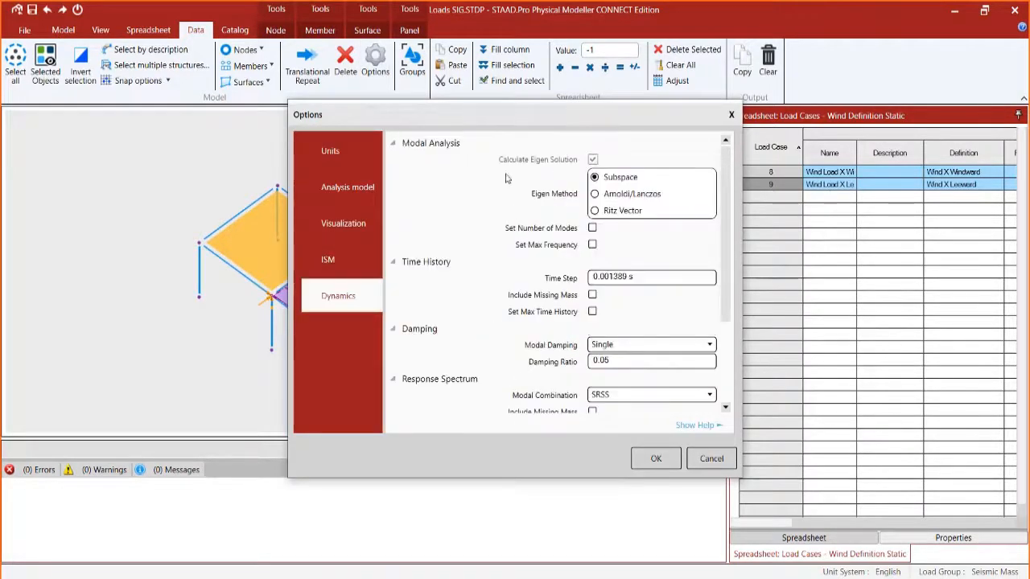
pyautogui.scroll(-3, 566, 352)
pyautogui.scroll(3, 566, 352)
pyautogui.click(711, 460)
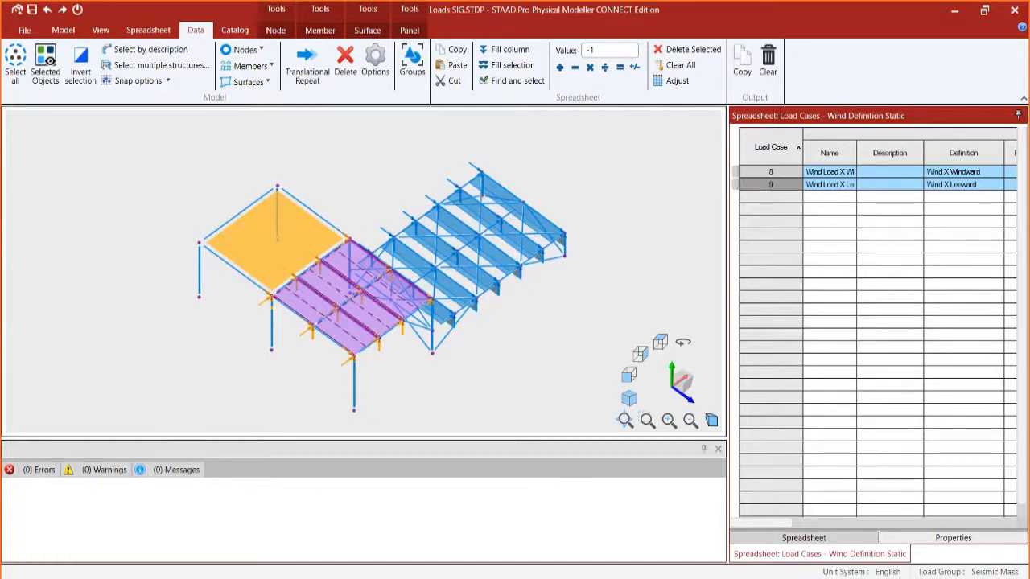
# Step: Save the physical model and return to analytical modeling in STAAD.Pro, generating the analytical model
pyautogui.click(32, 10)
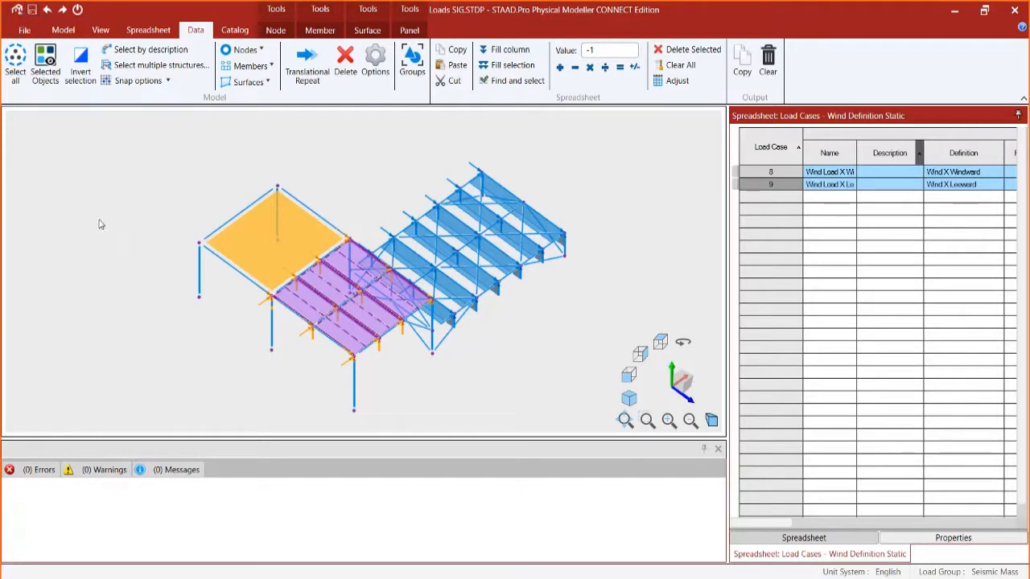
pyautogui.click(63, 30)
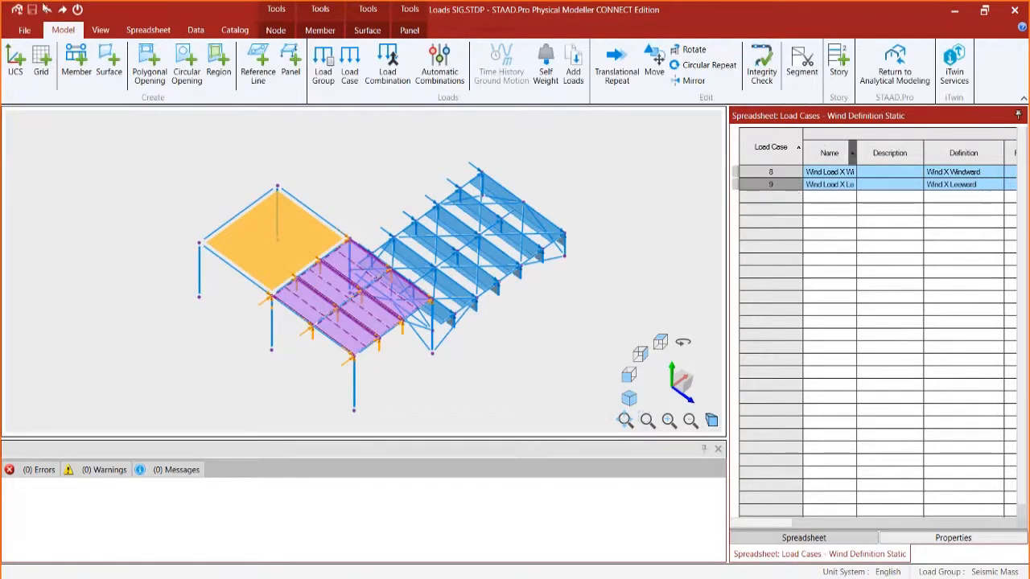
pyautogui.click(902, 64)
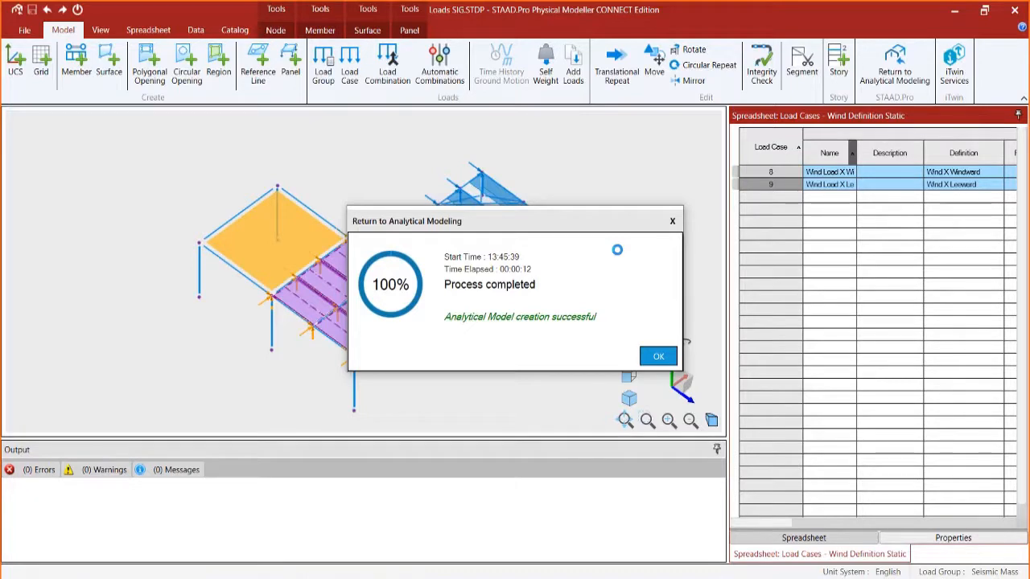
pyautogui.click(660, 357)
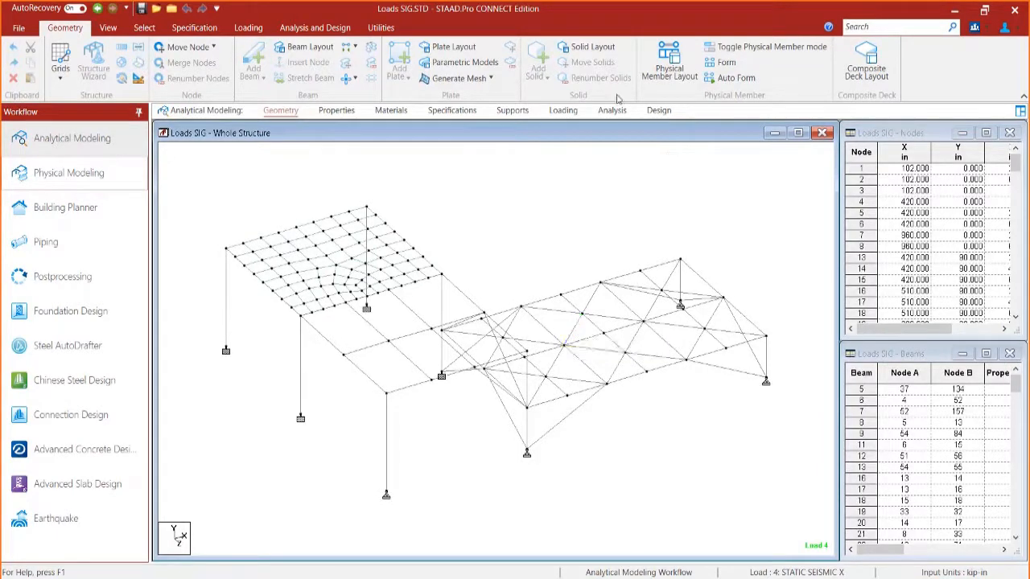
# Step: Show the analytical model's load definitions, expanding the wind definitions and the reference load definitions
pyautogui.click(565, 112)
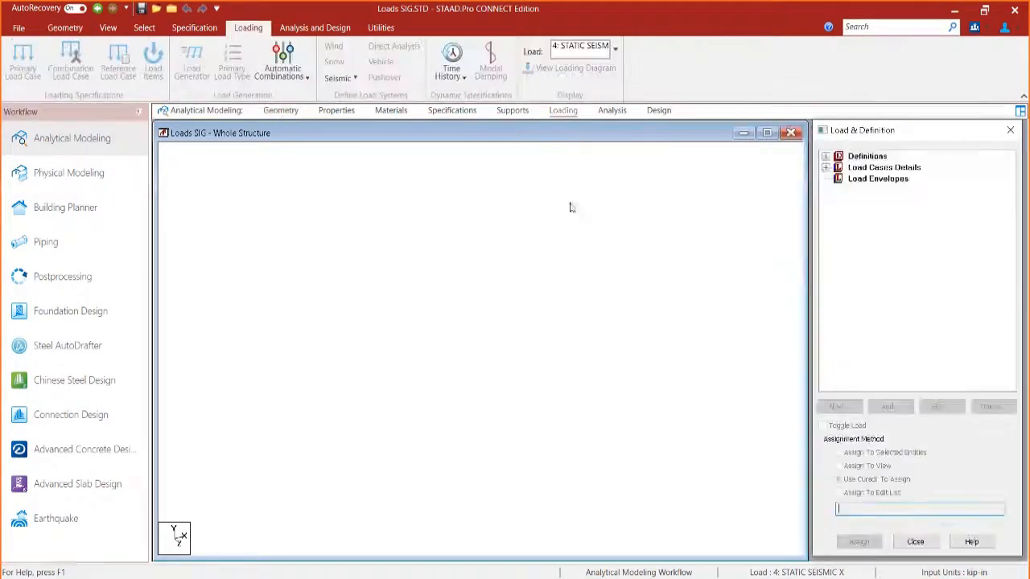
pyautogui.click(825, 157)
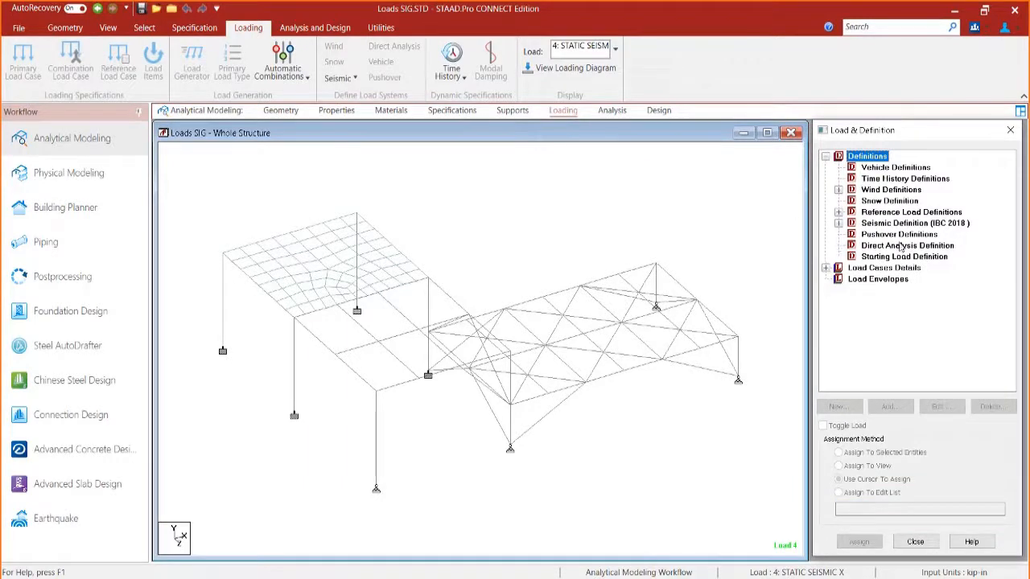
pyautogui.click(838, 190)
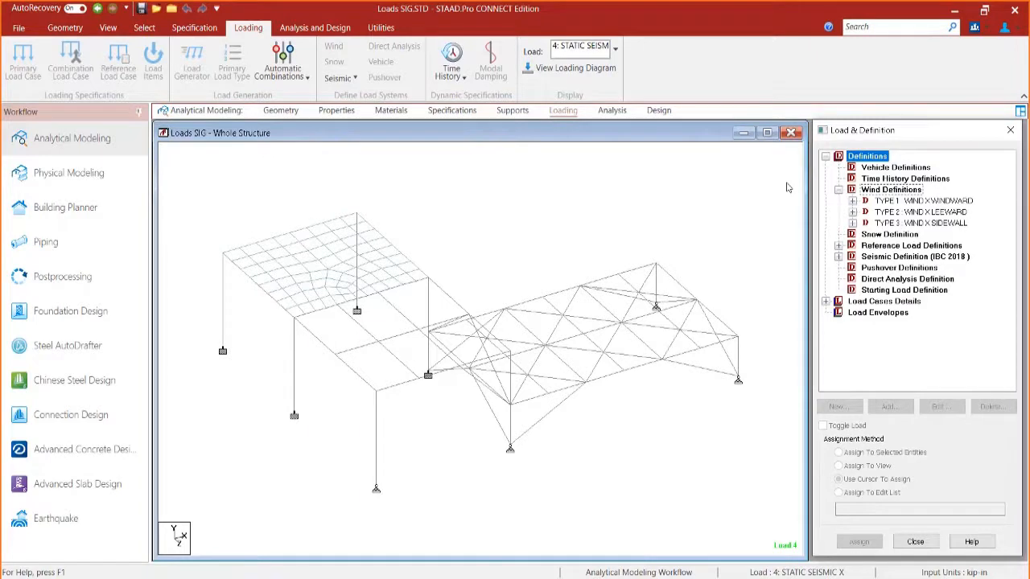
pyautogui.click(838, 245)
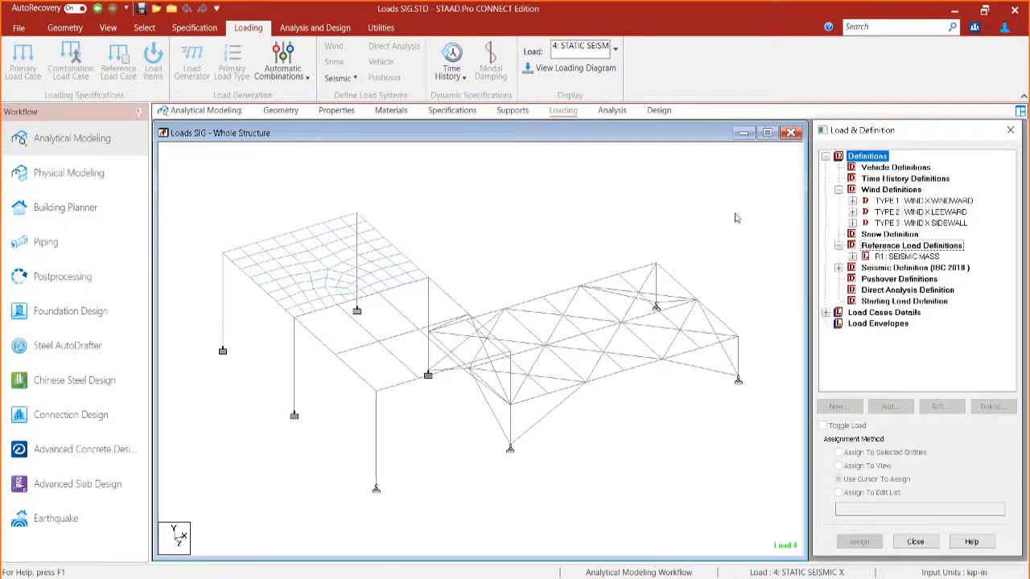
# Step: Inspect the selfweight, nodal and uniform load items of the SEISMIC MASS reference load and the members they are assigned to
pyautogui.click(851, 257)
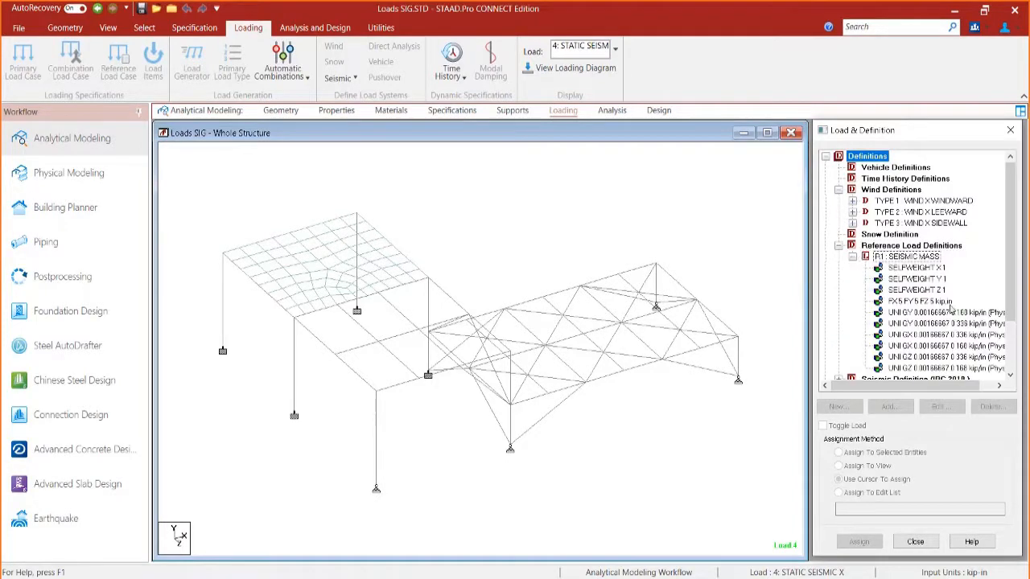
pyautogui.click(912, 291)
pyautogui.click(917, 279)
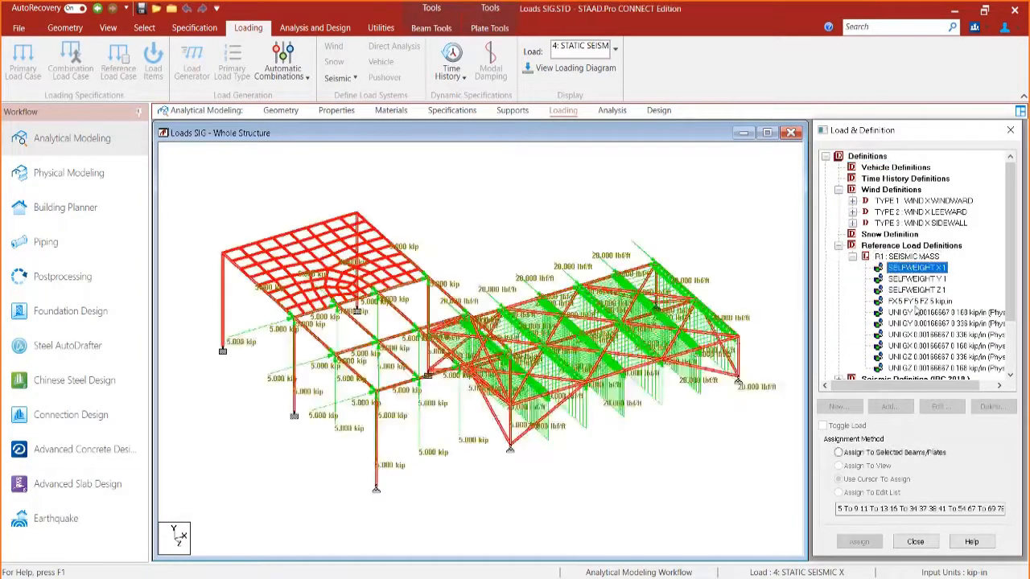
pyautogui.click(945, 334)
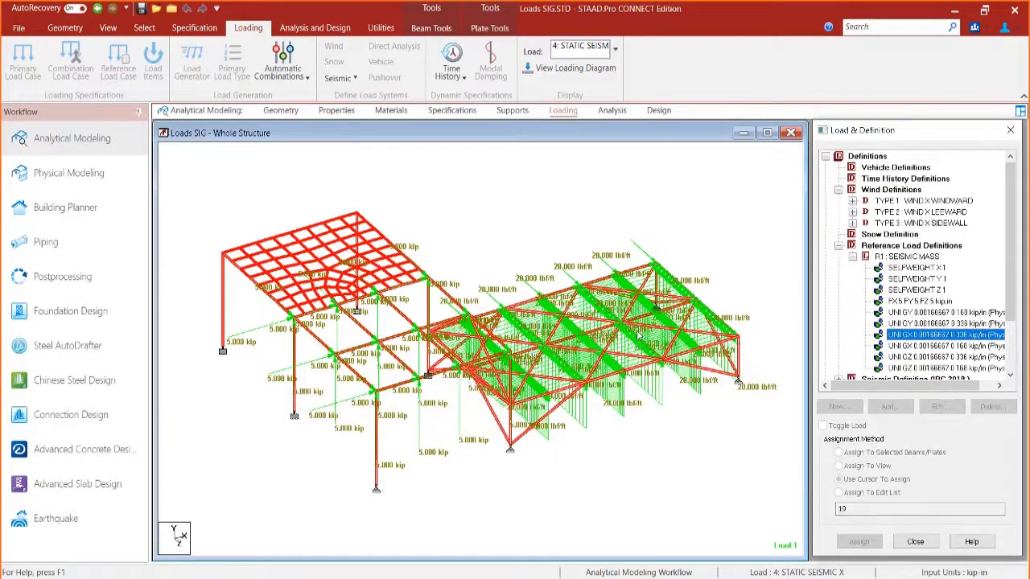
# Step: Expand the IBC 2018 seismic definition to check its transferred parameters
pyautogui.scroll(-2, 857, 283)
pyautogui.click(839, 313)
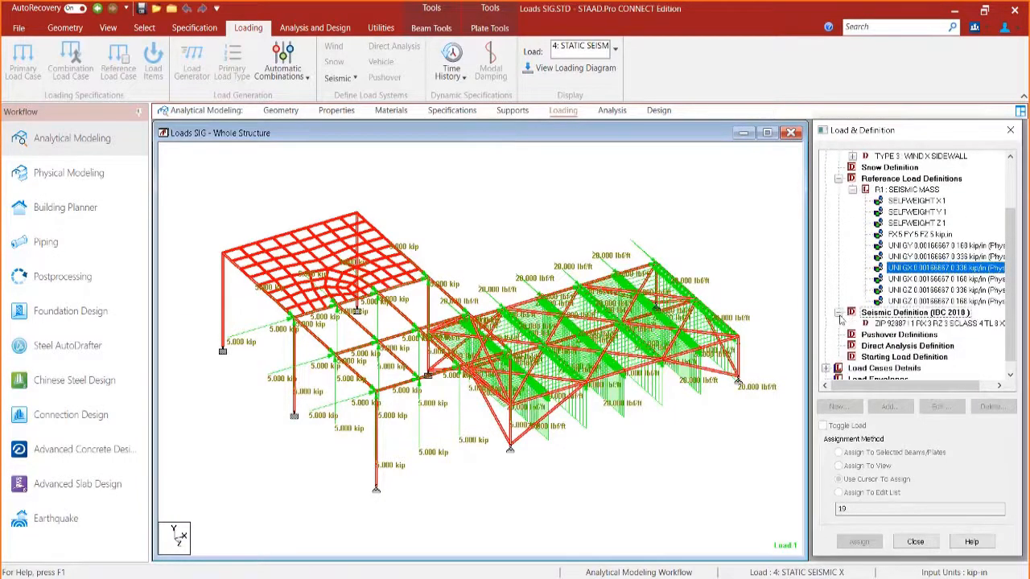
pyautogui.scroll(-1, 888, 303)
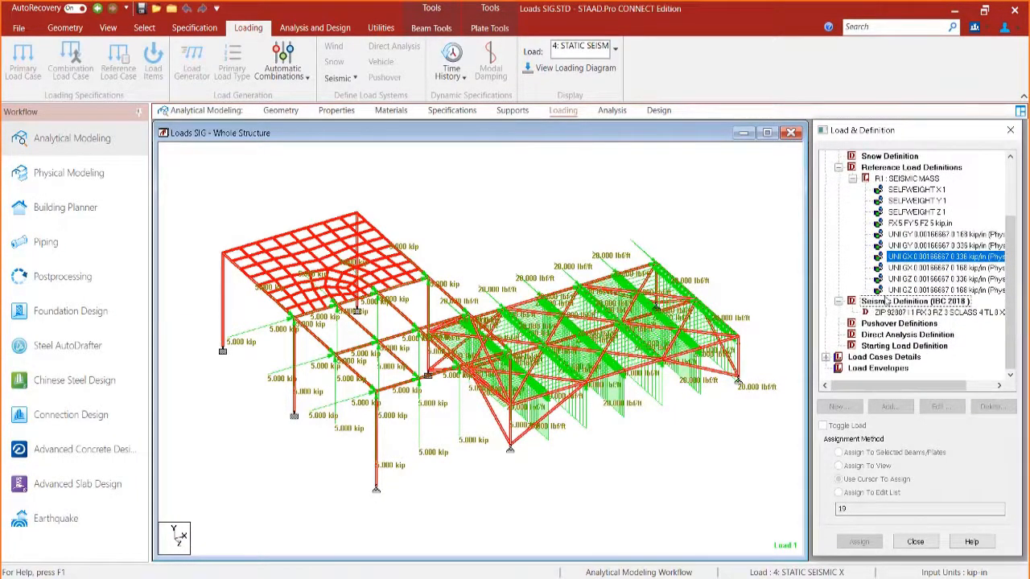
# Step: Review the transferred load cases, from static seismic, dead and live through wind, and the generated combinations up to 1017
pyautogui.click(826, 362)
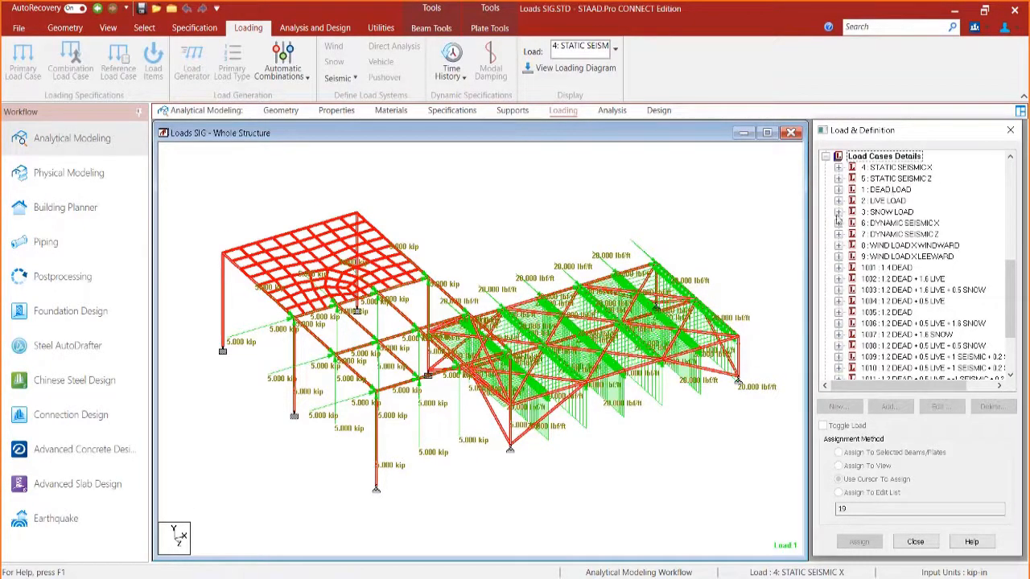
pyautogui.click(838, 191)
pyautogui.click(839, 191)
pyautogui.scroll(-3, 851, 270)
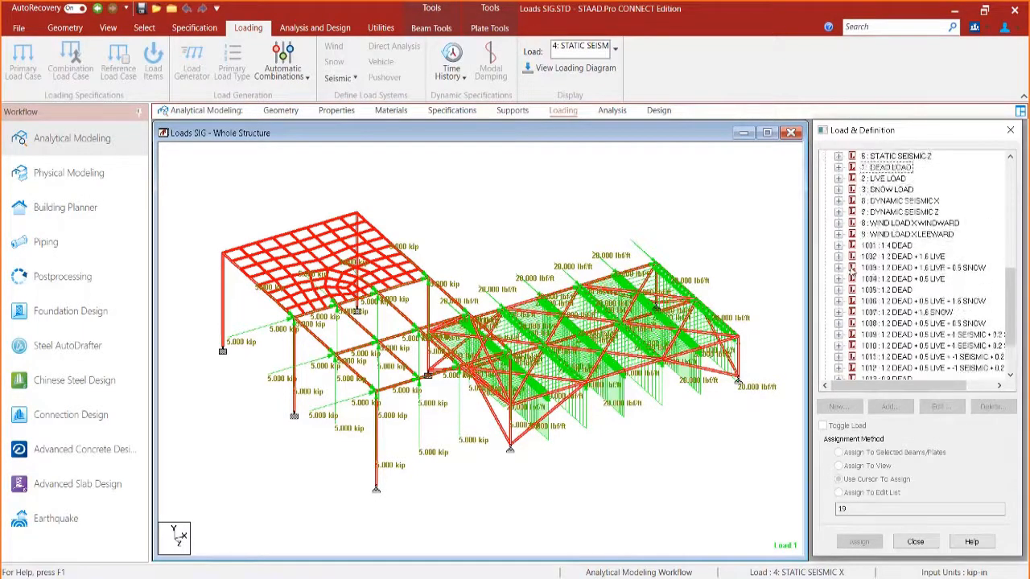
pyautogui.scroll(-1, 853, 262)
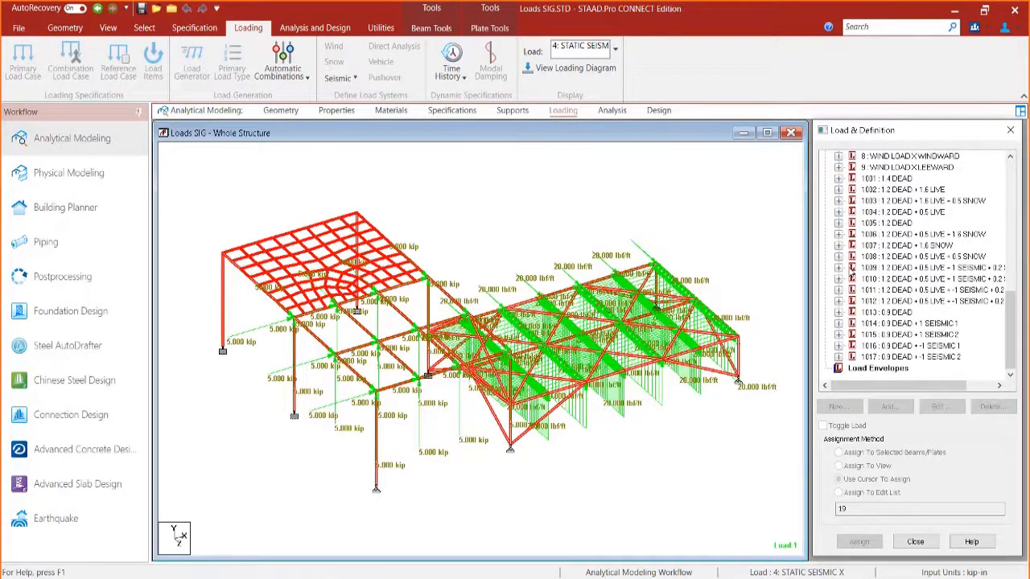
# Step: Examine the analysis command sequence from STAAD SPACE to FINISH, including the load case order, protected data block and PERFORM ANALYSIS command
pyautogui.click(616, 112)
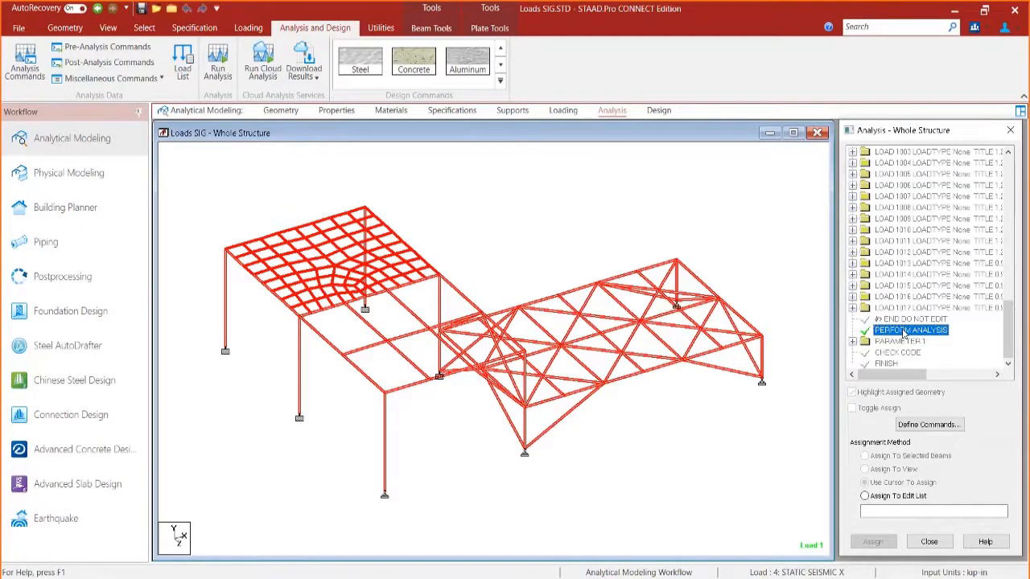
pyautogui.scroll(8, 888, 309)
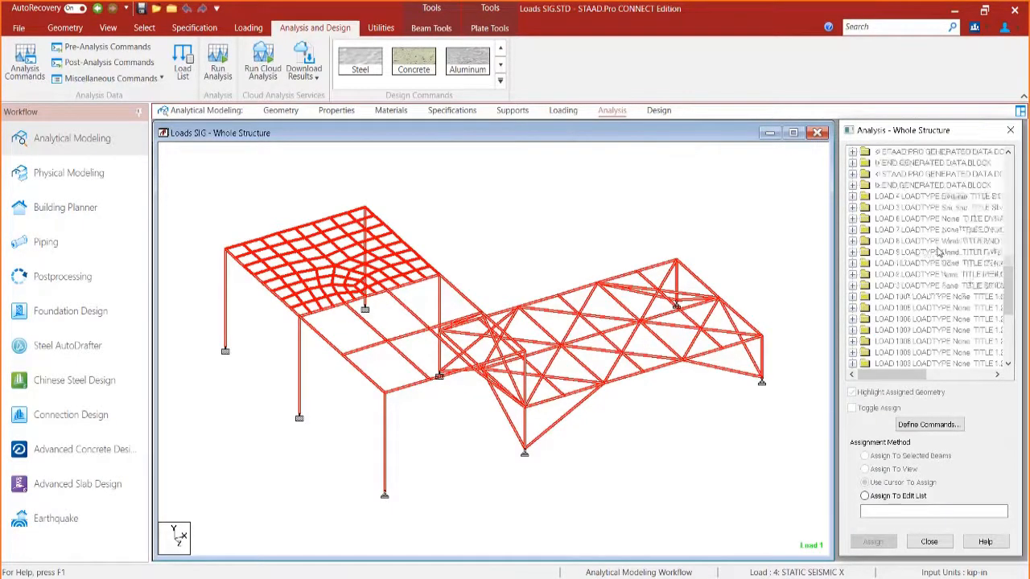
pyautogui.scroll(7, 937, 252)
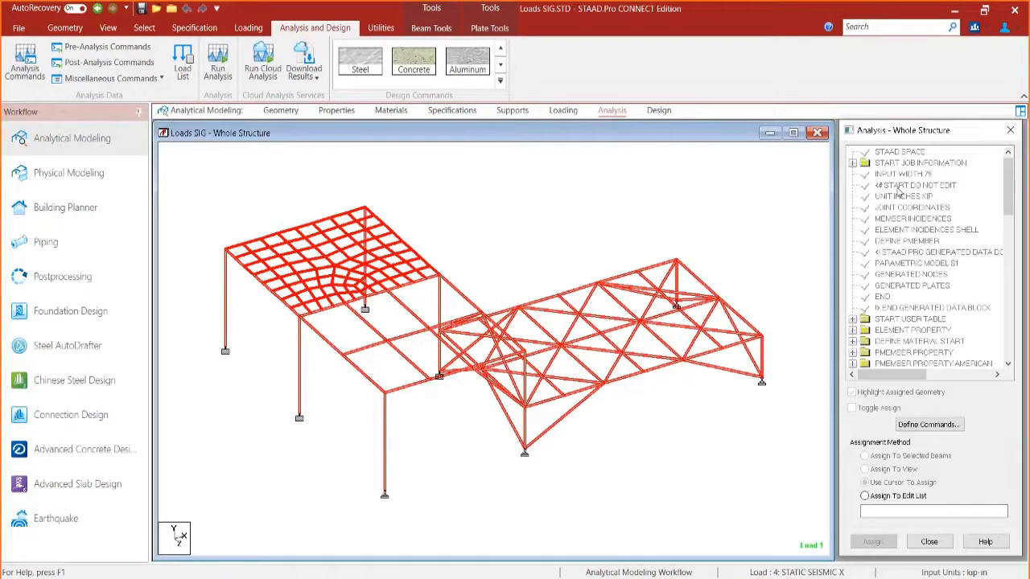
pyautogui.scroll(-10, 899, 193)
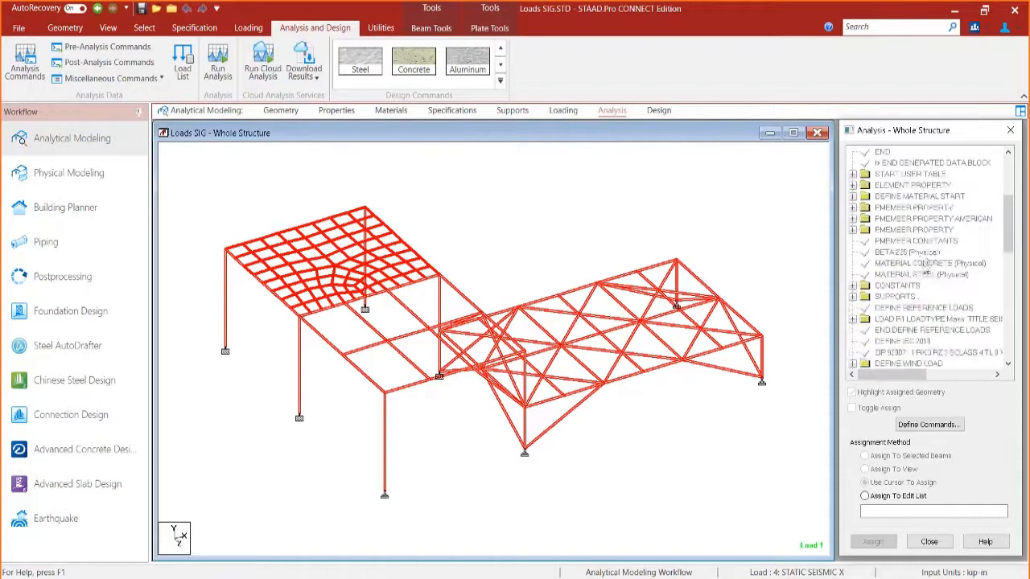
pyautogui.scroll(-10, 925, 280)
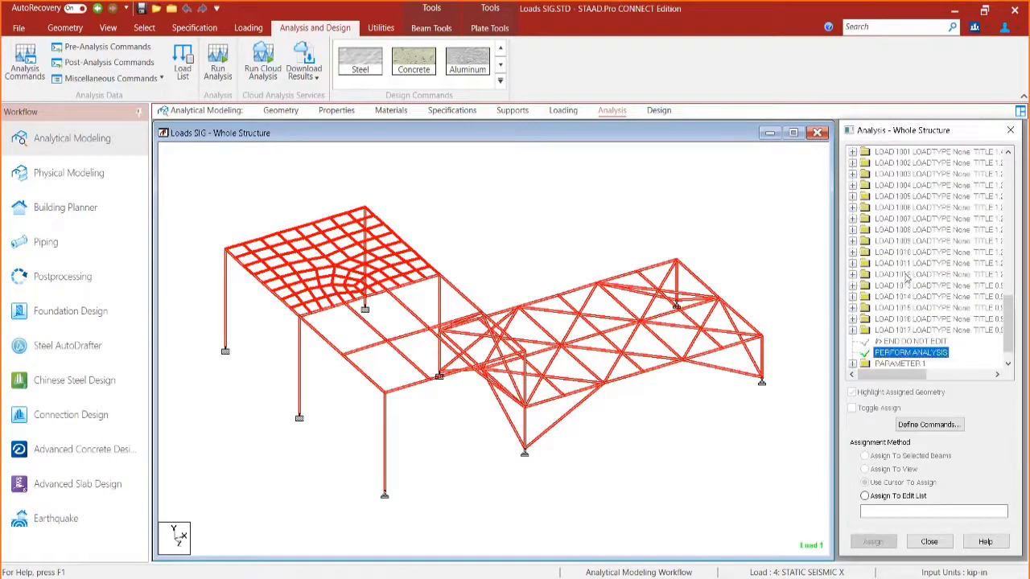
pyautogui.scroll(6, 909, 277)
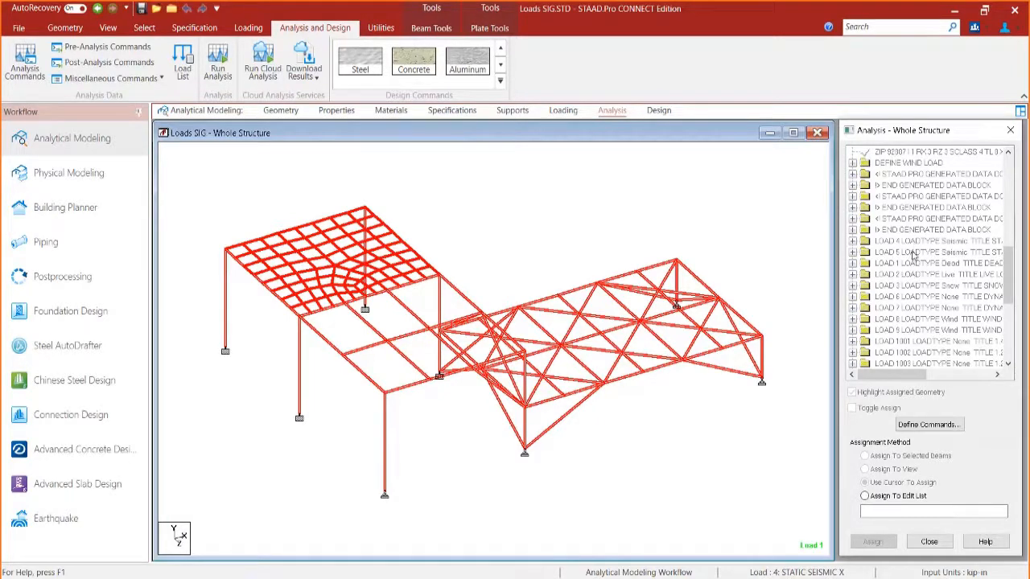
pyautogui.click(913, 253)
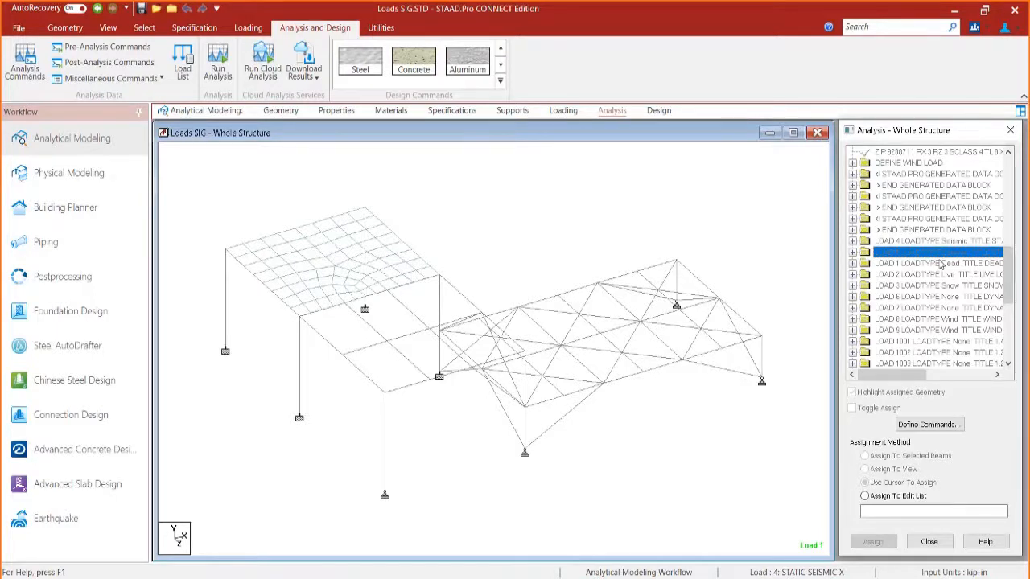
pyautogui.scroll(-10, 925, 274)
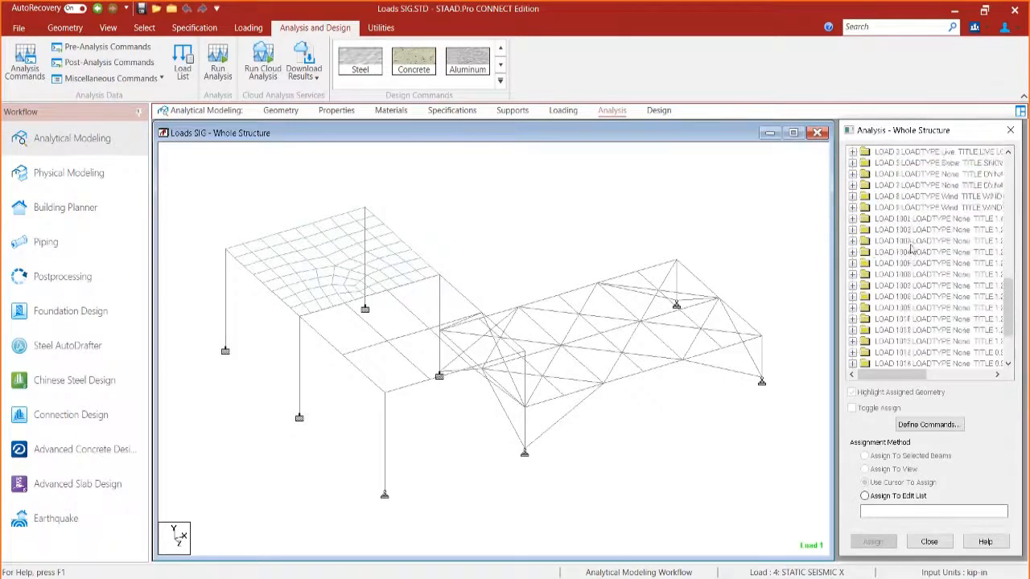
pyautogui.scroll(-1, 912, 284)
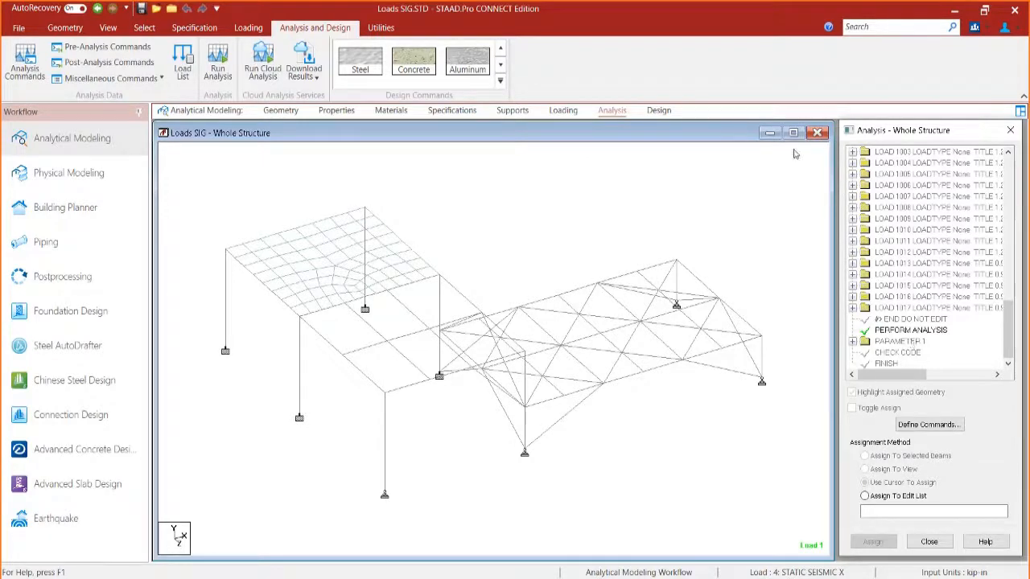
# Step: Inspect the AISC 360-16 steel design commands, expanding PARAMETER 1 and highlighting the members assigned to CHECK CODE
pyautogui.click(650, 110)
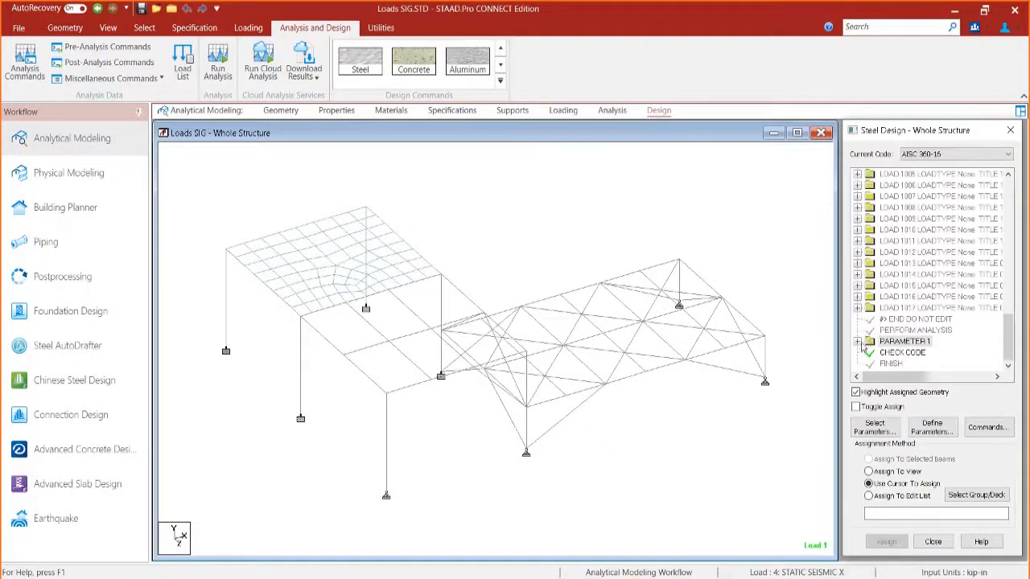
pyautogui.doubleClick(867, 342)
pyautogui.click(919, 355)
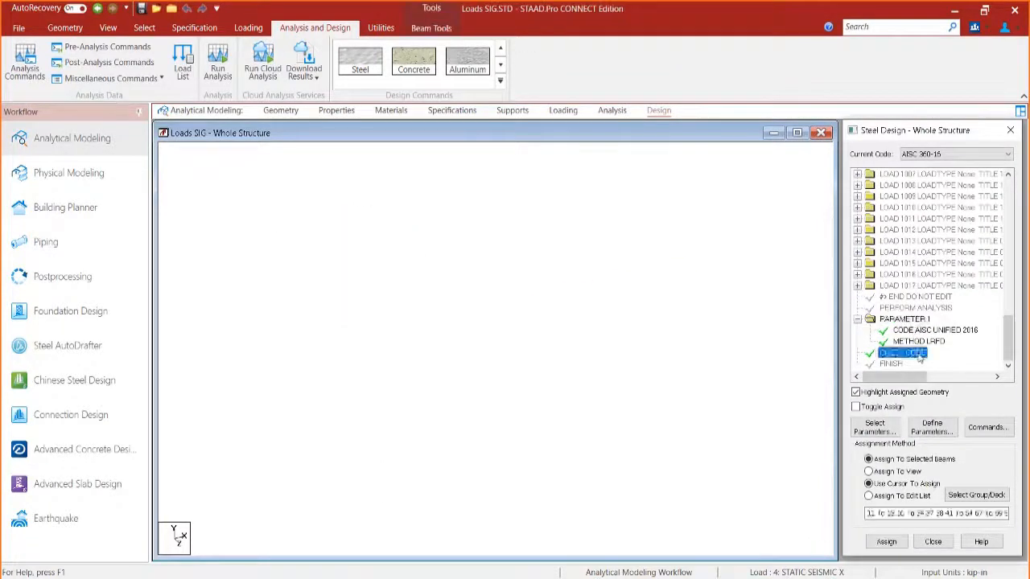